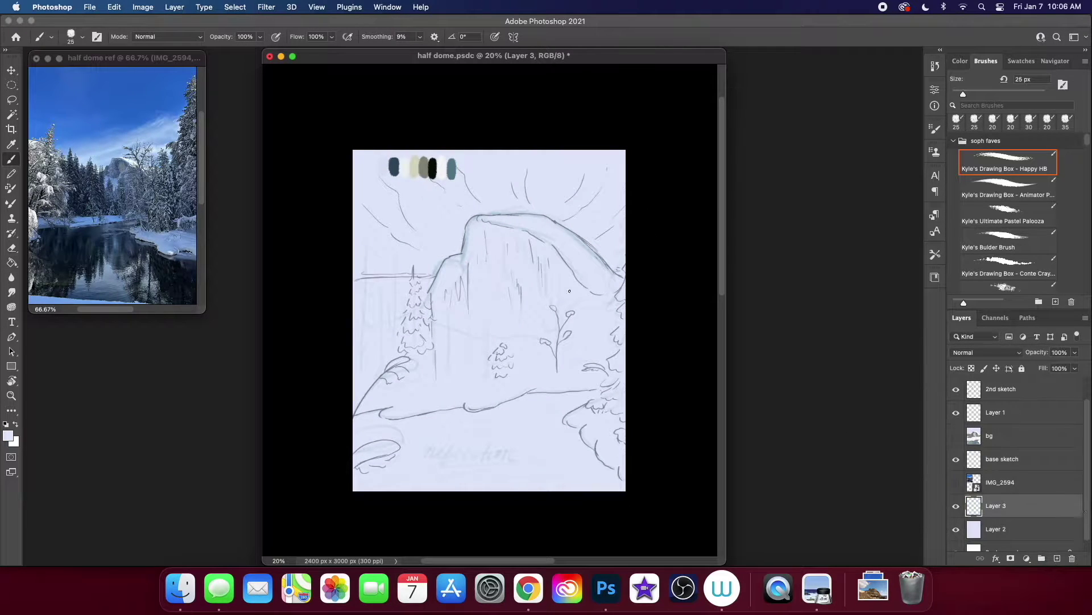
Step: Clip Layer 3 to Layer 2 and set up a smaller Texture Paint brush, zoomed in
key(ctrl+alt+g)
click(1013, 149)
drag(1088, 217, 1089, 154)
click(1018, 210)
key(super+plus)
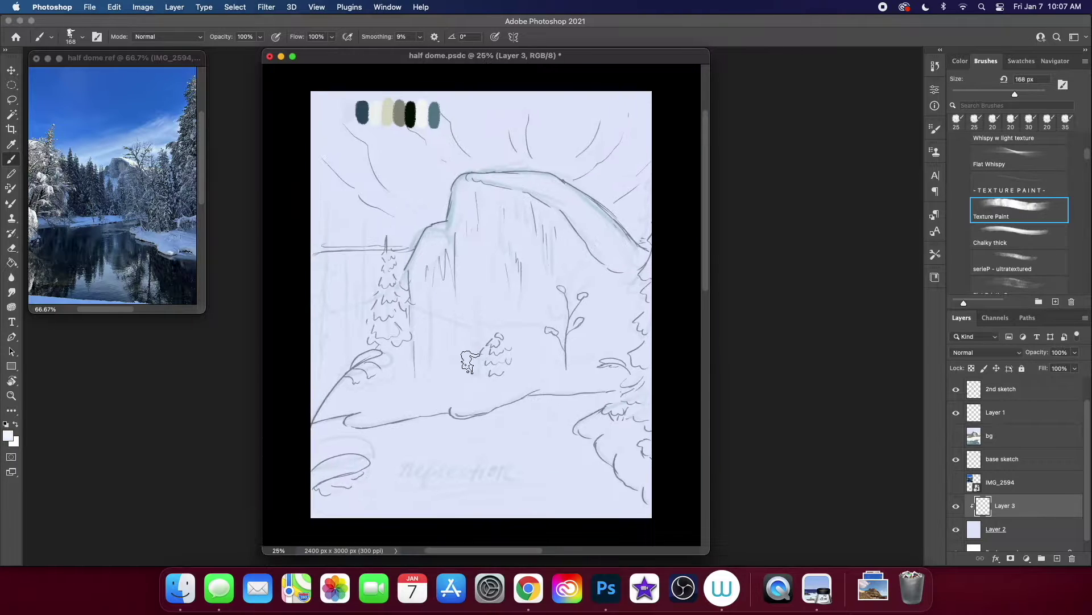
key(super+plus)
key(bracketleft)
Step: Paint light purple haze across the upper and left sky on Layer 2
click(996, 528)
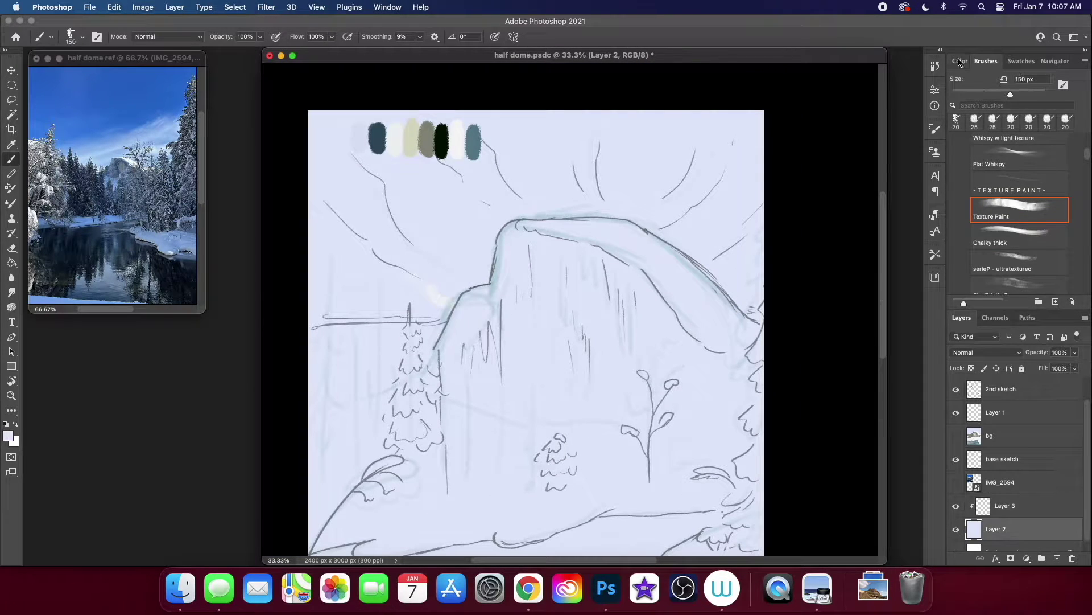
click(960, 61)
click(1006, 151)
drag(450, 307, 319, 267)
mouse_move(501, 245)
mouse_down()
mouse_move(429, 182)
mouse_move(631, 165)
mouse_move(739, 273)
mouse_move(604, 193)
mouse_move(481, 285)
mouse_move(318, 342)
mouse_move(339, 149)
mouse_up()
alt+click(376, 300)
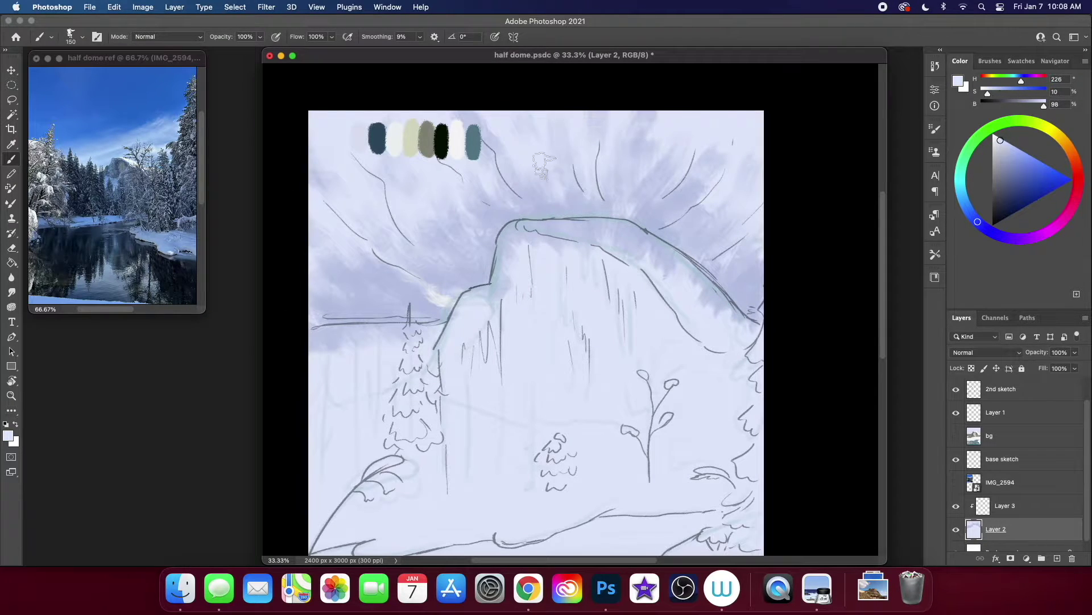
drag(512, 142, 754, 125)
Step: On Layer 3, brush near-white light over the left sky, ridge and right slope
key(alt+bracketright)
key(bracketleft)
alt+click(439, 287)
mouse_move(439, 288)
mouse_down()
mouse_move(353, 267)
mouse_move(398, 188)
mouse_move(358, 165)
mouse_up()
mouse_move(515, 191)
mouse_down()
mouse_move(664, 232)
mouse_move(705, 256)
mouse_move(714, 276)
mouse_move(661, 245)
mouse_up()
Step: Add smaller white strokes around the dome ridge, upper-right sky and left horizon
key(bracketleft)
key(bracketleft)
key(bracketleft)
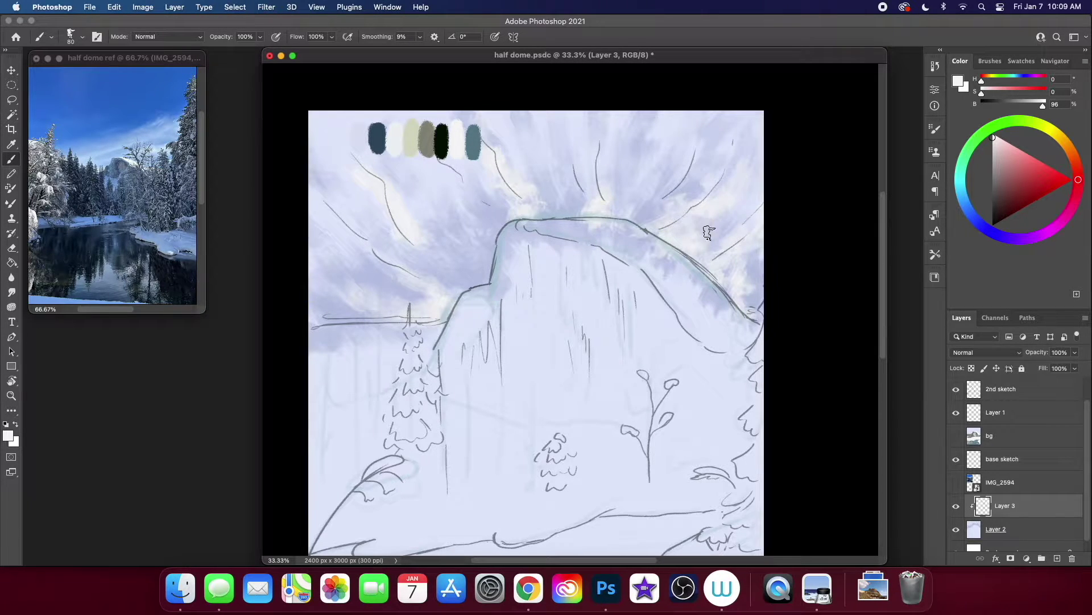
drag(610, 132, 649, 189)
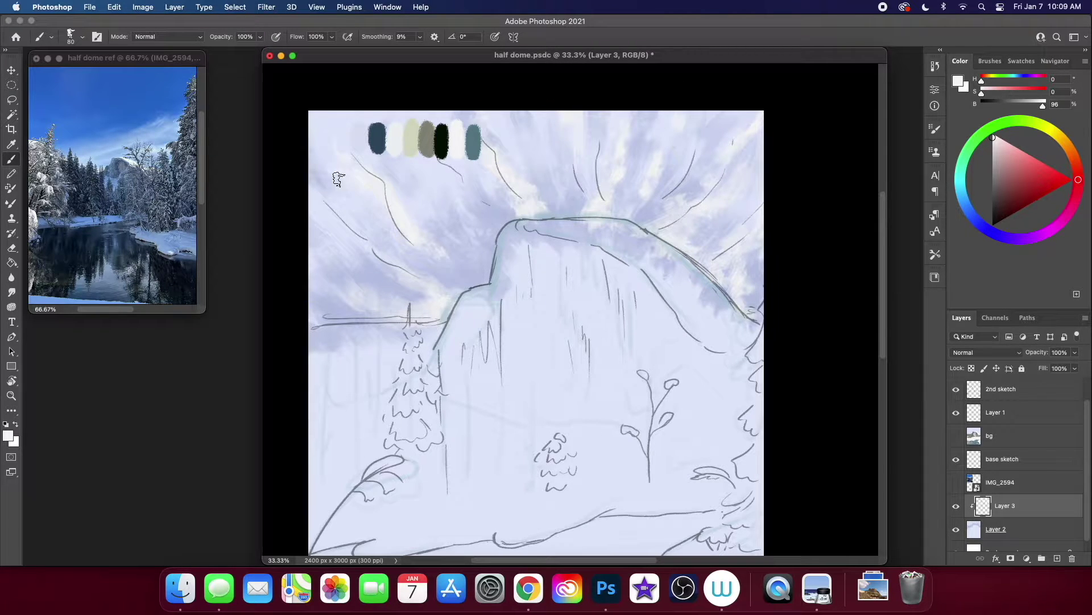
drag(452, 270, 466, 231)
drag(493, 277, 490, 272)
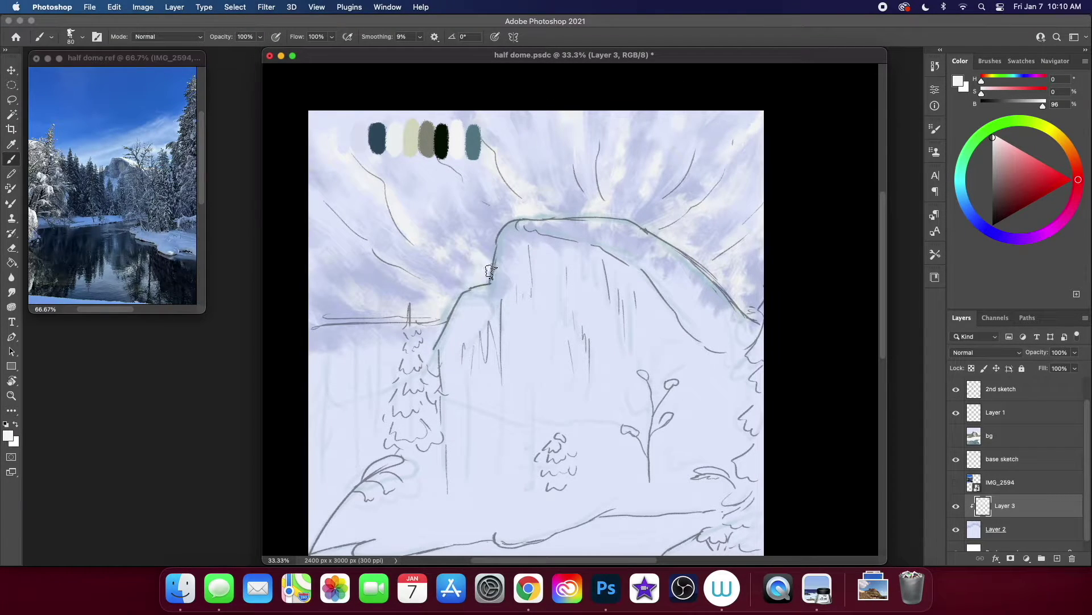
drag(392, 233, 334, 307)
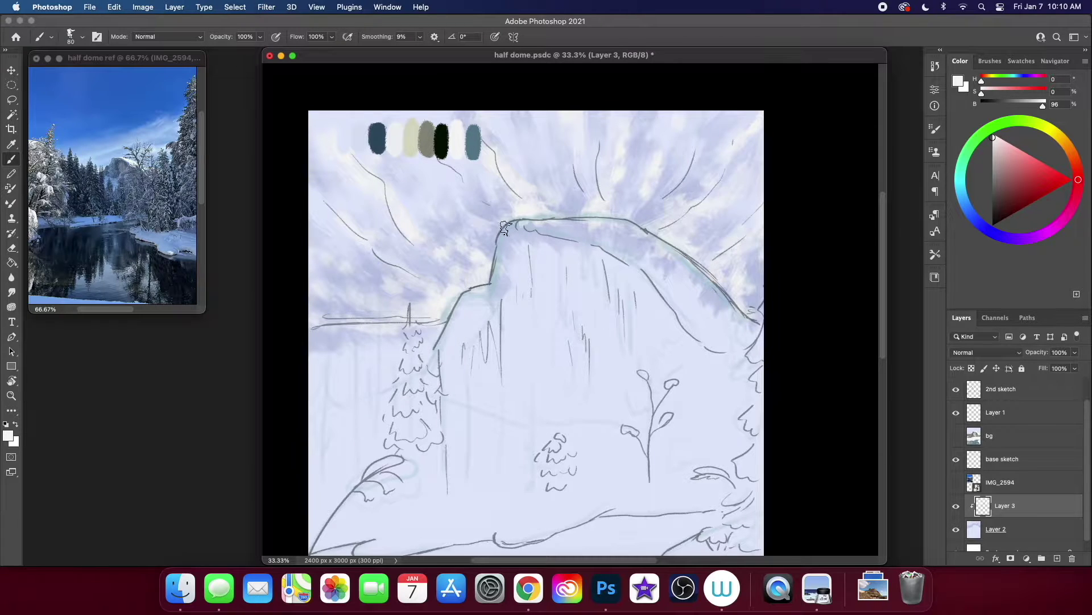
key(super+minus)
Step: Create a new layer named 'mountain'
key(super+shift+n)
text(mountain)
key(Return)
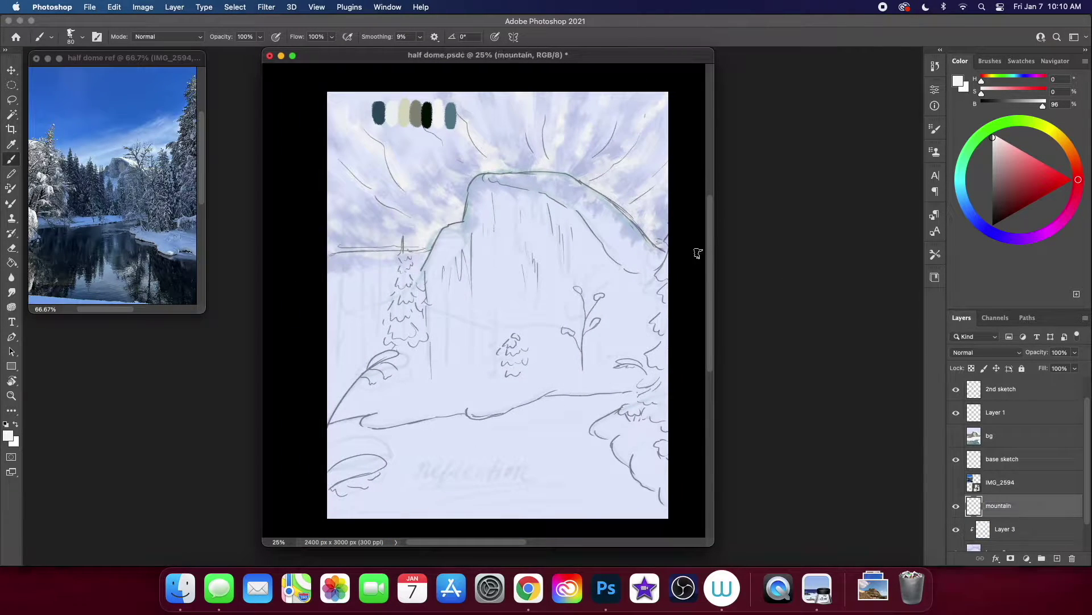
Step: Block in grey-olive along the horizon and ridge, hiding the base sketch layer
alt+click(419, 114)
mouse_move(329, 256)
mouse_down()
mouse_move(434, 255)
mouse_move(463, 224)
mouse_up()
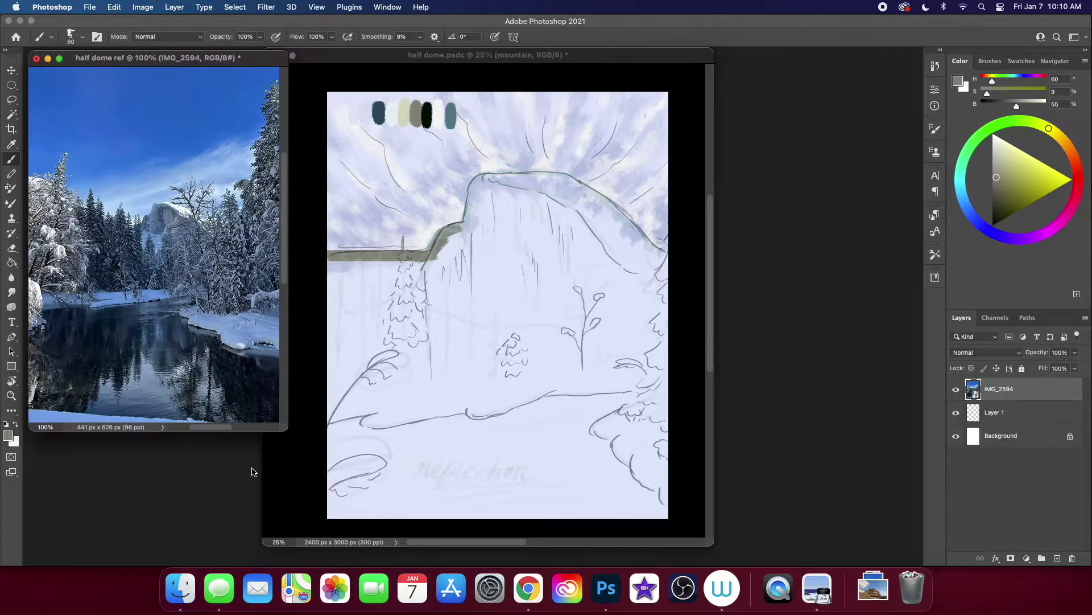
drag(572, 224, 580, 181)
click(956, 483)
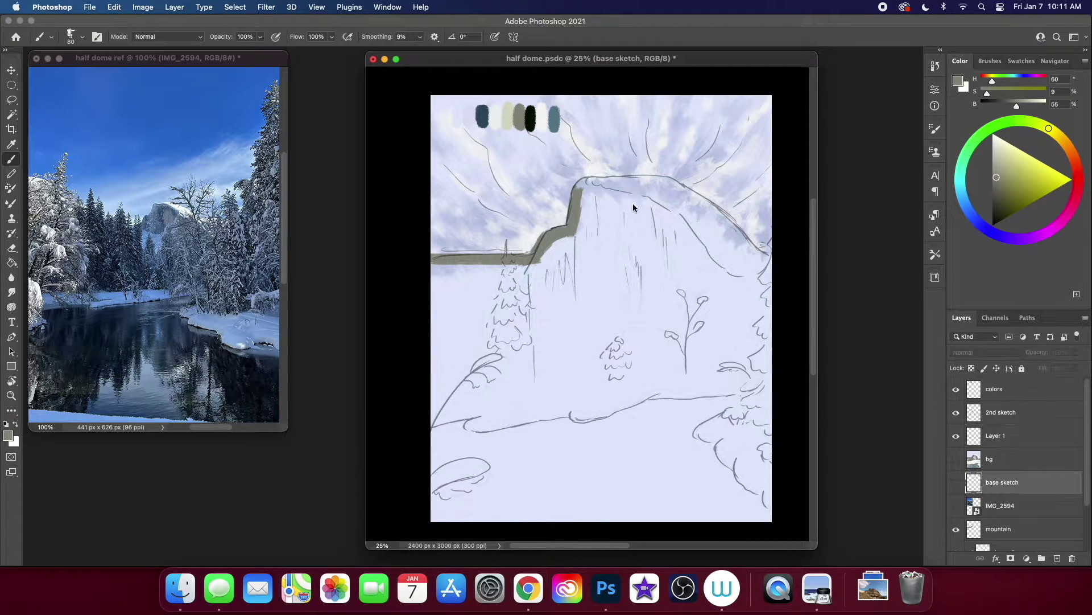
key(super+equal)
drag(605, 338, 606, 363)
mouse_move(586, 242)
mouse_down()
mouse_move(790, 327)
mouse_move(705, 211)
mouse_up()
scroll(720, 310, down, 3)
Step: Fill the cliff face, right side and ground with grey-olive using a larger brush
key(bracketright)
key(bracketright)
key(bracketright)
mouse_move(591, 199)
mouse_down()
mouse_move(580, 336)
mouse_move(740, 256)
mouse_move(711, 489)
mouse_up()
scroll(683, 284, down, 5)
drag(734, 484, 336, 483)
scroll(513, 398, up, 1)
drag(484, 319, 683, 455)
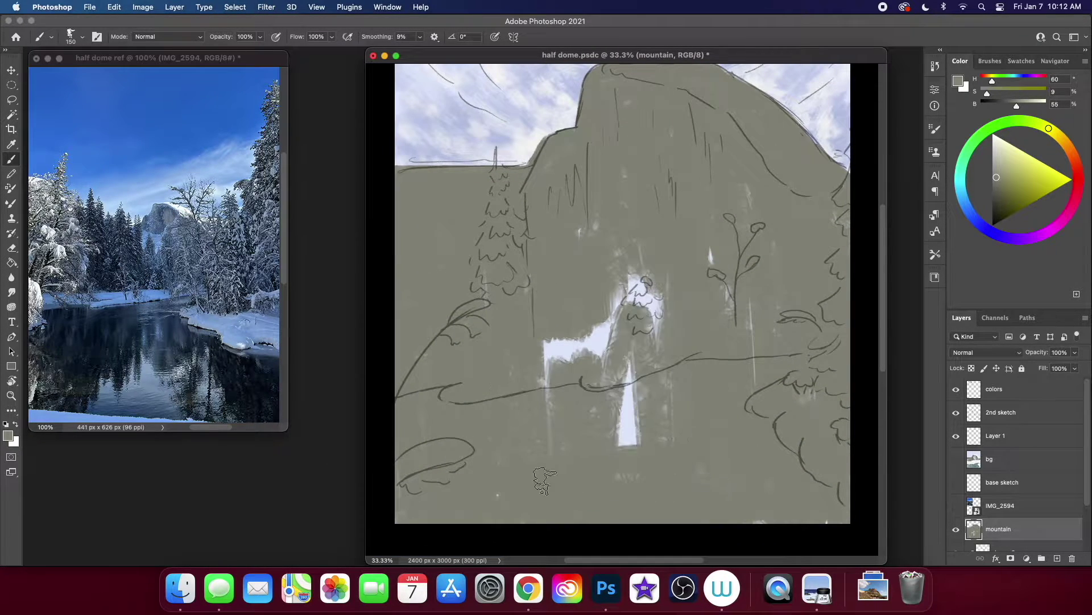
drag(626, 273, 632, 444)
scroll(592, 308, up, 3)
Step: On a new layer, paint a dark blue river across the bottom of the scene
click(1056, 559)
drag(495, 398, 569, 376)
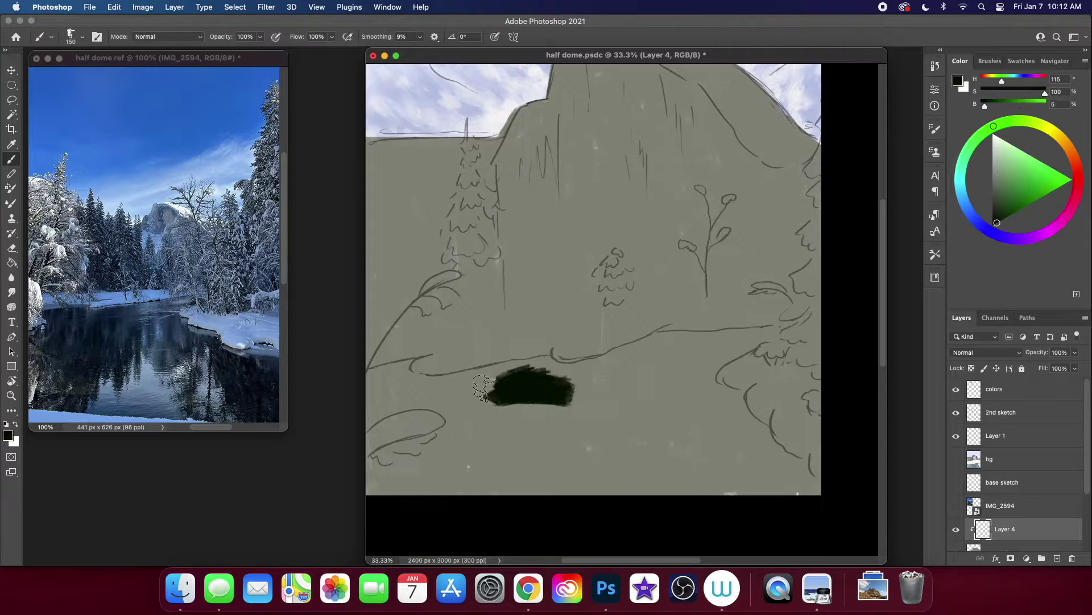
drag(483, 421, 637, 392)
mouse_move(546, 380)
mouse_down()
mouse_move(512, 475)
mouse_move(740, 399)
mouse_up()
scroll(512, 475, right, 3)
drag(740, 341, 683, 467)
scroll(683, 467, up, 5)
super+click(571, 270)
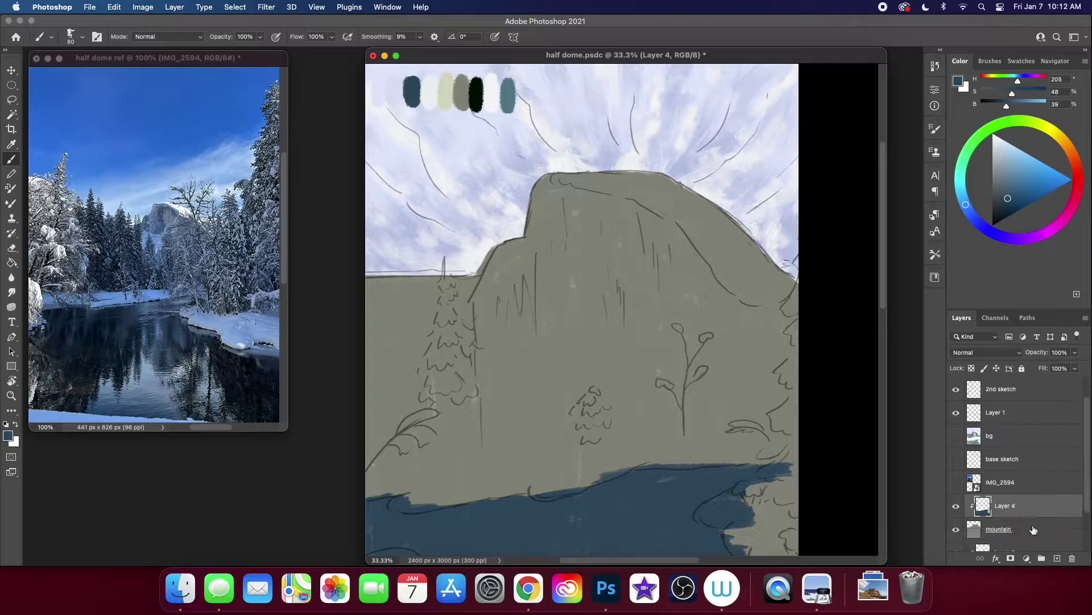
scroll(571, 270, up, 1)
Step: Paint broad light beige highlight strokes down the dome face
drag(564, 224, 557, 307)
key(super+equal)
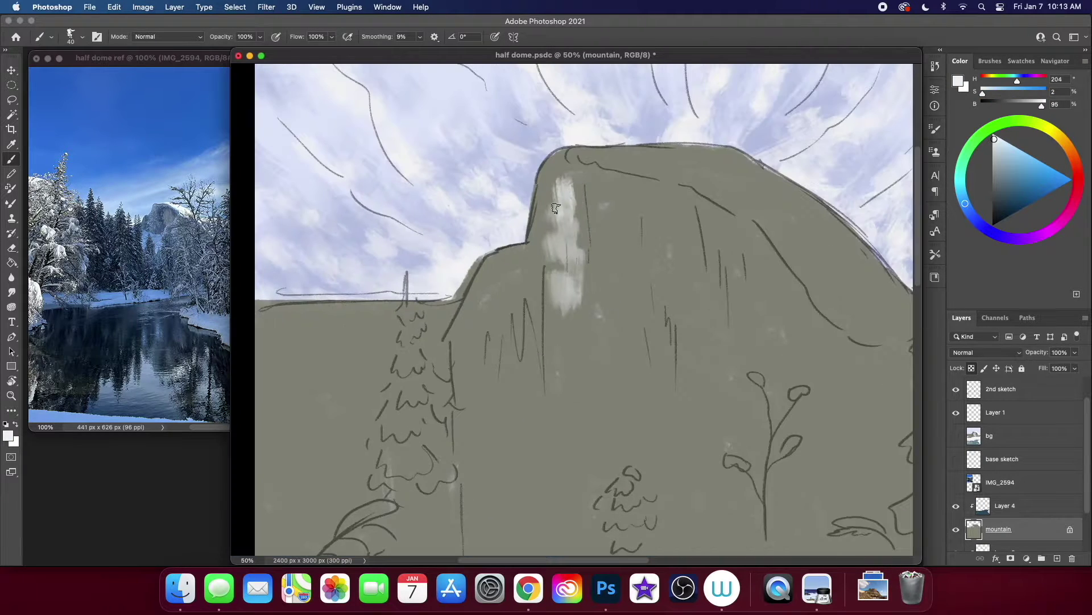
drag(560, 205, 555, 293)
mouse_move(692, 322)
mouse_down()
mouse_move(683, 385)
mouse_move(660, 398)
mouse_up()
key(bracketright)
key(bracketright)
drag(615, 296, 626, 439)
drag(654, 296, 712, 455)
drag(626, 398, 739, 523)
scroll(468, 167, up, 1)
Step: Add dark shadow streaks down the middle of the dome face
key(bracketleft)
key(bracketleft)
key(bracketleft)
alt+click(575, 451)
drag(586, 296, 592, 379)
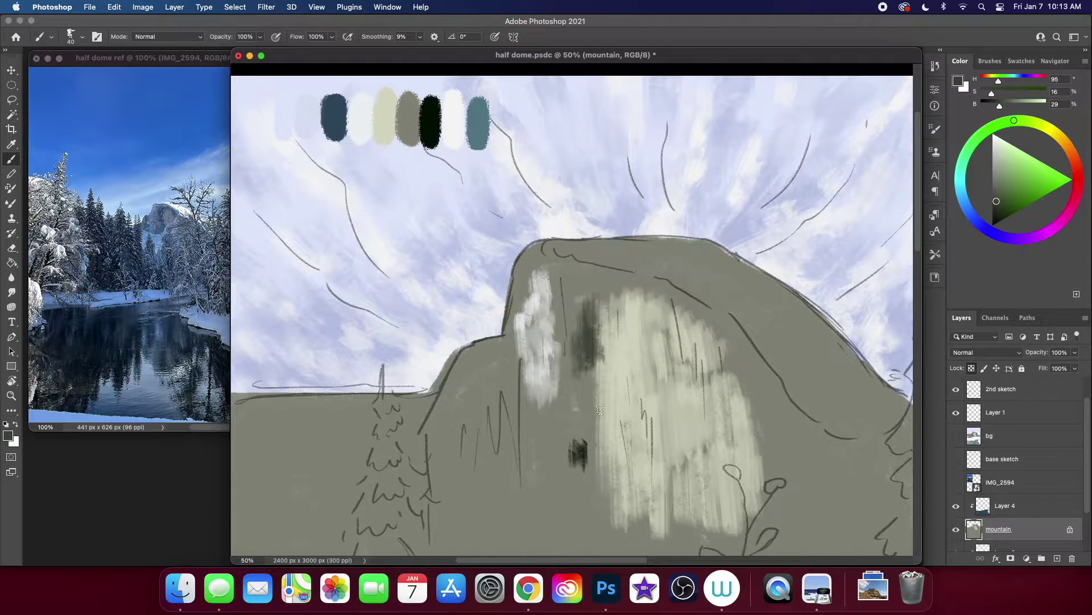
drag(592, 342, 586, 484)
drag(574, 310, 598, 495)
drag(546, 267, 513, 348)
Step: Create a layer named 'SNER' and paint white snow along the dome's top ridge
key(super+shift+n)
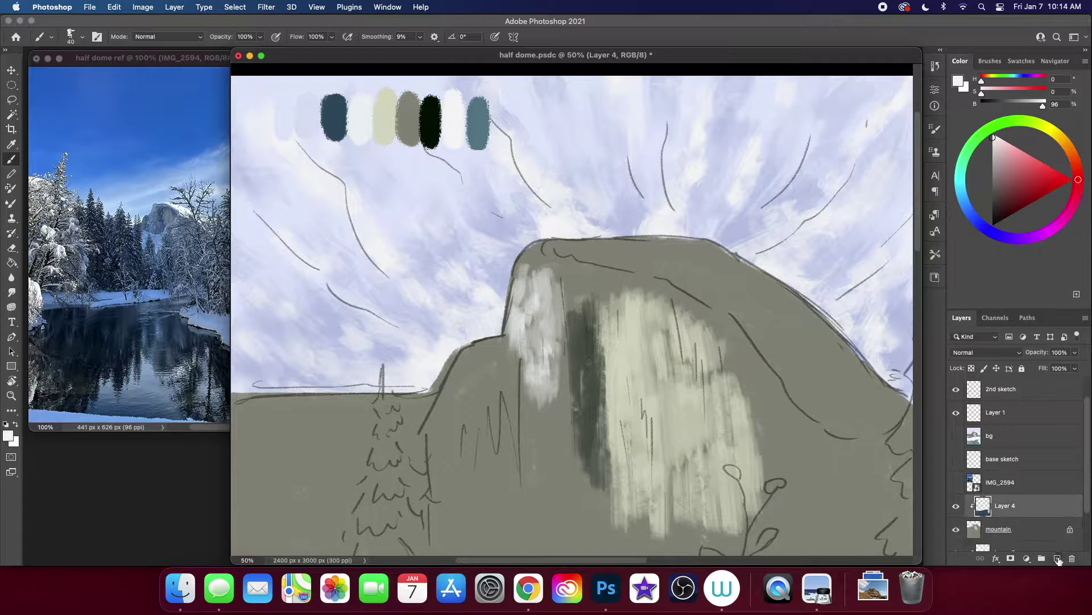
text(SNER)
key(Return)
mouse_move(535, 246)
mouse_down()
mouse_move(768, 324)
mouse_move(600, 262)
mouse_up()
Step: Back on the mountain layer, darken the dome's left face, shoulder and base
scroll(683, 284, down, 1)
alt+click(598, 284)
drag(142, 58, 122, 56)
mouse_move(597, 347)
mouse_down()
mouse_move(603, 421)
mouse_move(556, 437)
mouse_move(546, 490)
mouse_up()
scroll(546, 432, down, 1)
drag(484, 293, 504, 364)
drag(498, 341, 521, 452)
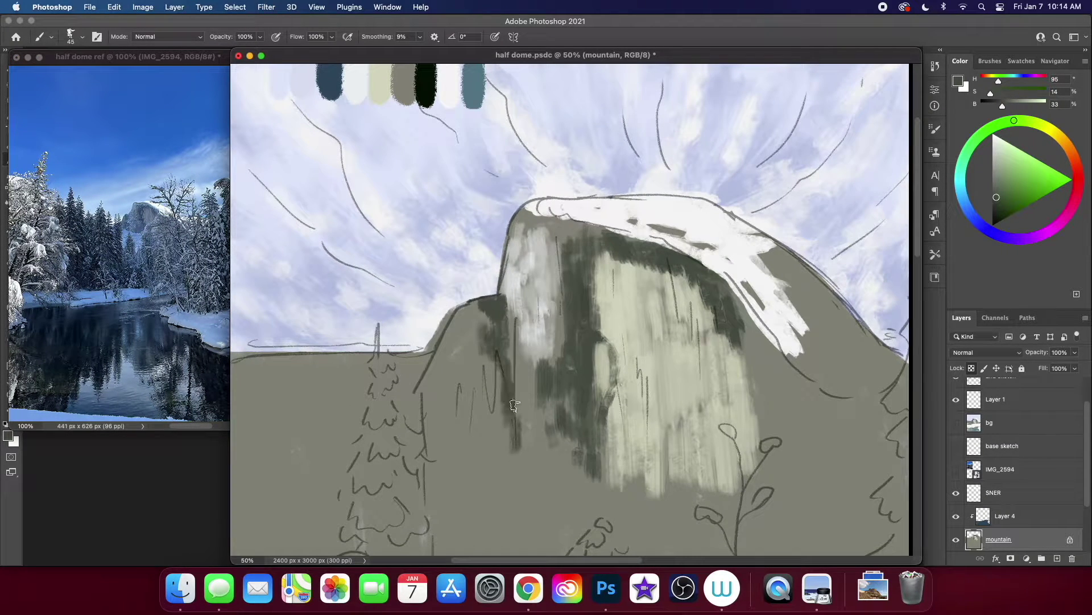
scroll(535, 397, down, 1)
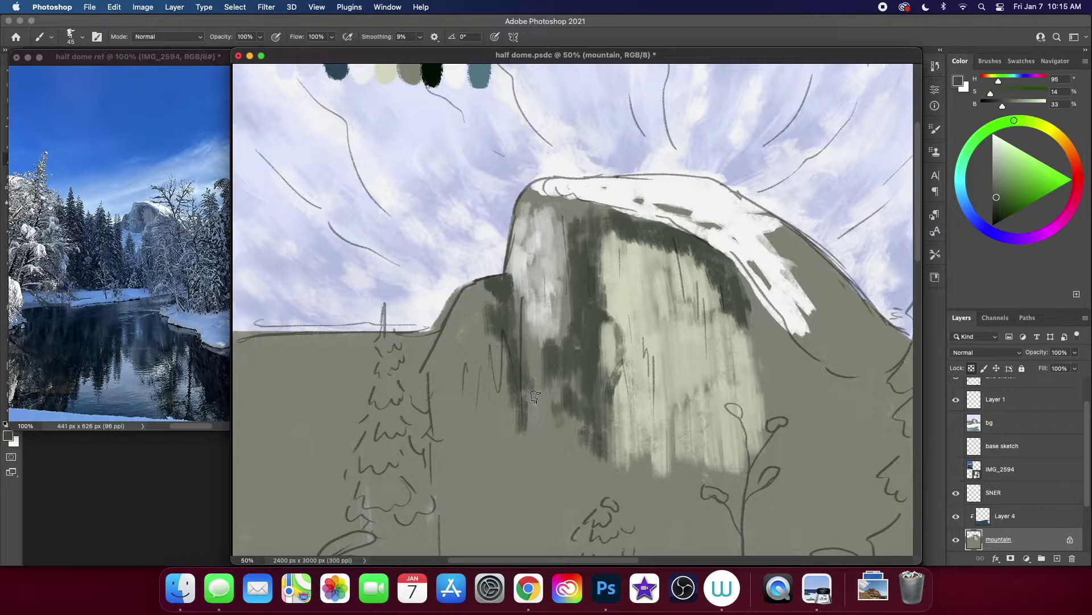
mouse_move(495, 285)
mouse_down()
mouse_move(490, 387)
mouse_move(421, 393)
mouse_move(484, 342)
mouse_up()
Step: Paint near-white and grey-green streaks down the dome's left face
alt+click(512, 284)
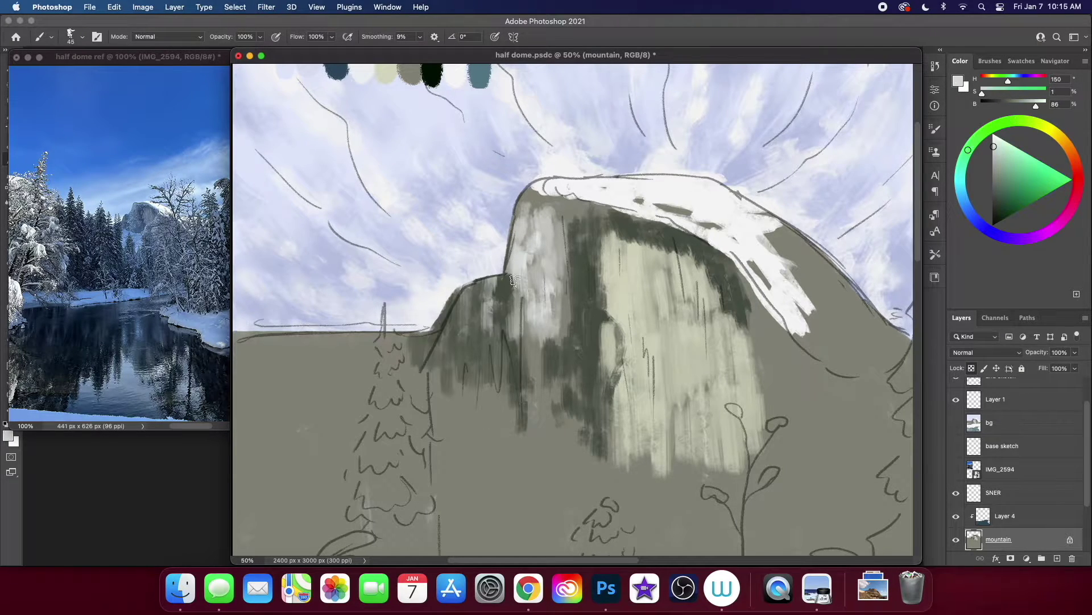
drag(549, 287, 566, 322)
key(bracketleft)
alt+click(559, 210)
mouse_move(572, 205)
mouse_down()
mouse_move(527, 256)
mouse_move(557, 348)
mouse_move(555, 435)
mouse_up()
scroll(673, 285, right, 2)
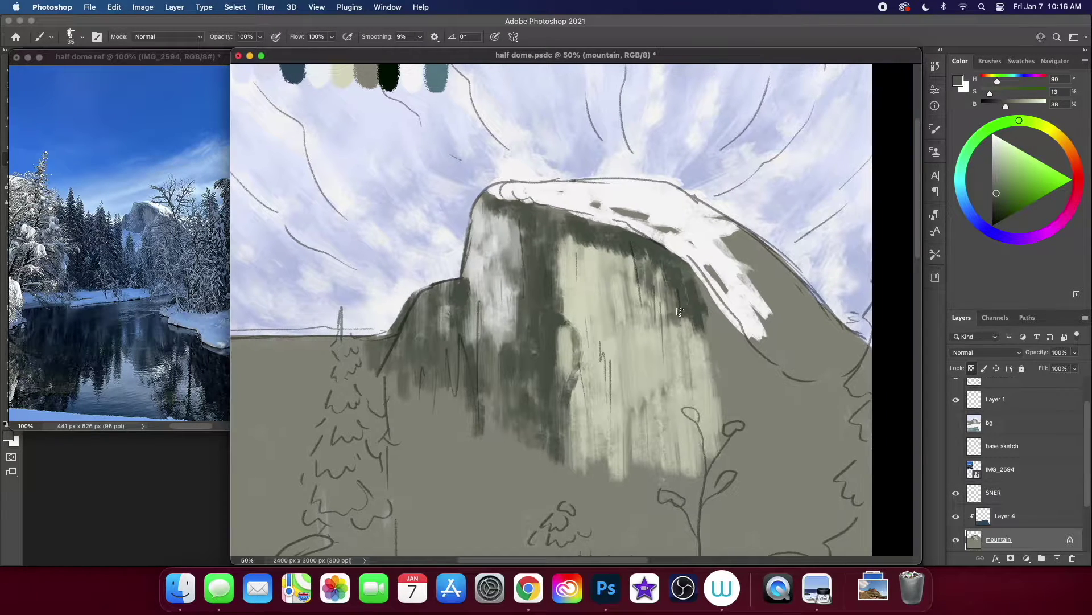
scroll(672, 284, right, 3)
alt+click(505, 222)
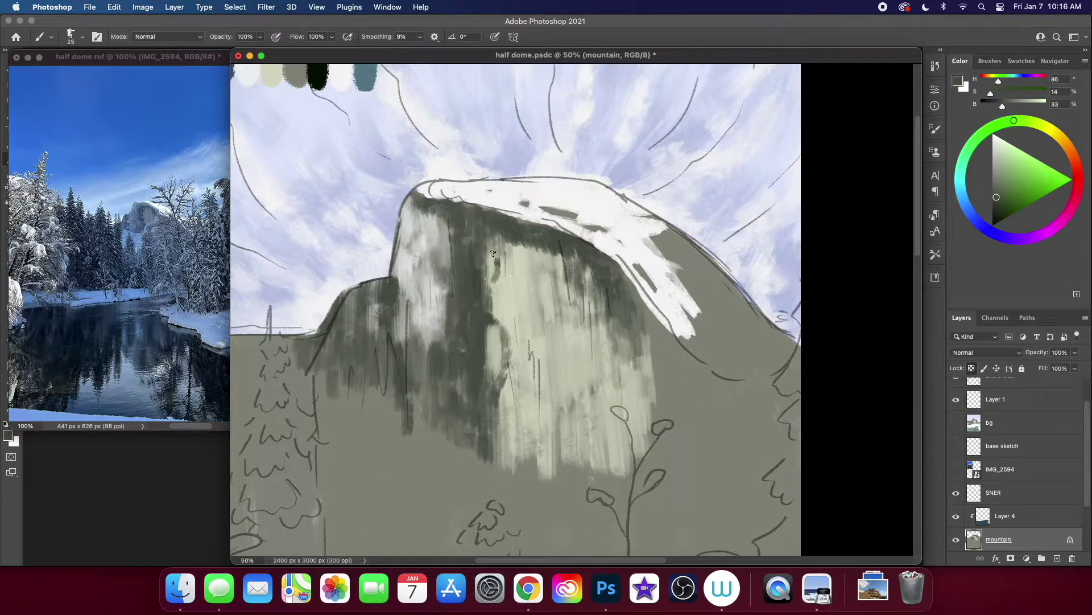
drag(503, 357, 505, 428)
Step: Deepen the shadows on the lower-left dome and lower and middle face
scroll(505, 399, down, 2)
key(bracketright)
key(bracketright)
drag(484, 375, 444, 453)
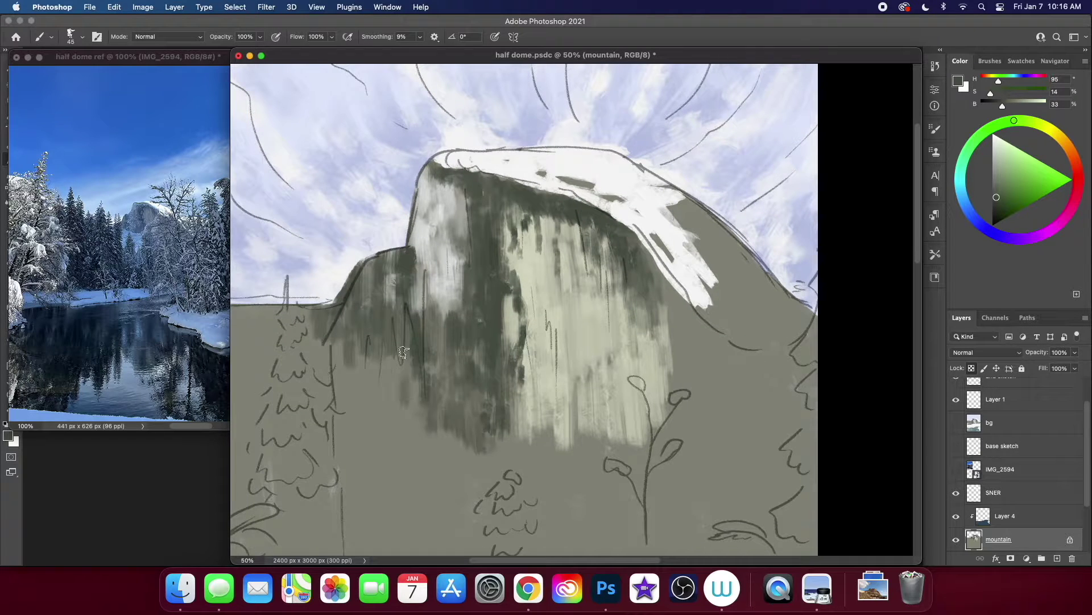
drag(421, 347, 361, 393)
alt+click(483, 423)
drag(492, 452, 563, 381)
key(bracketleft)
key(bracketleft)
key(bracketleft)
drag(549, 278, 558, 393)
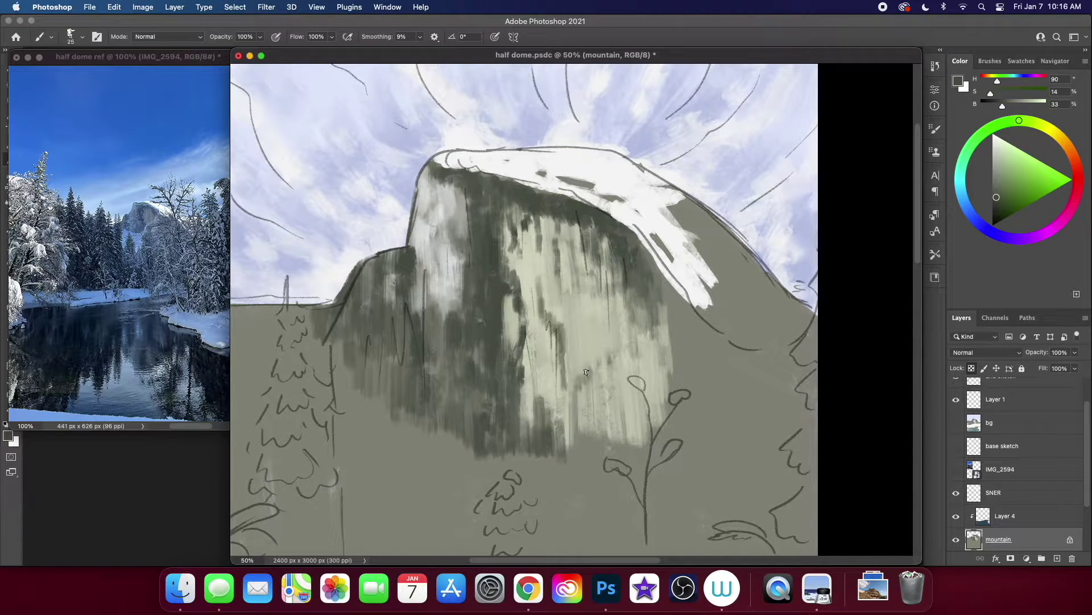
Step: Paint light and dark grey-green vertical streaks up and down the middle face
alt+click(549, 296)
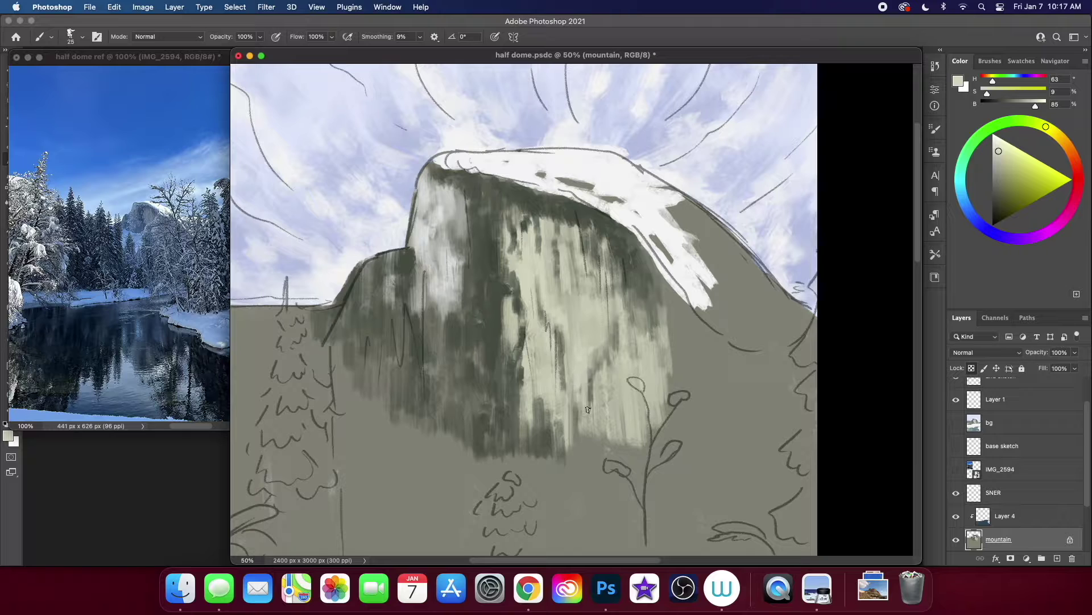
drag(592, 404, 603, 231)
alt+click(665, 308)
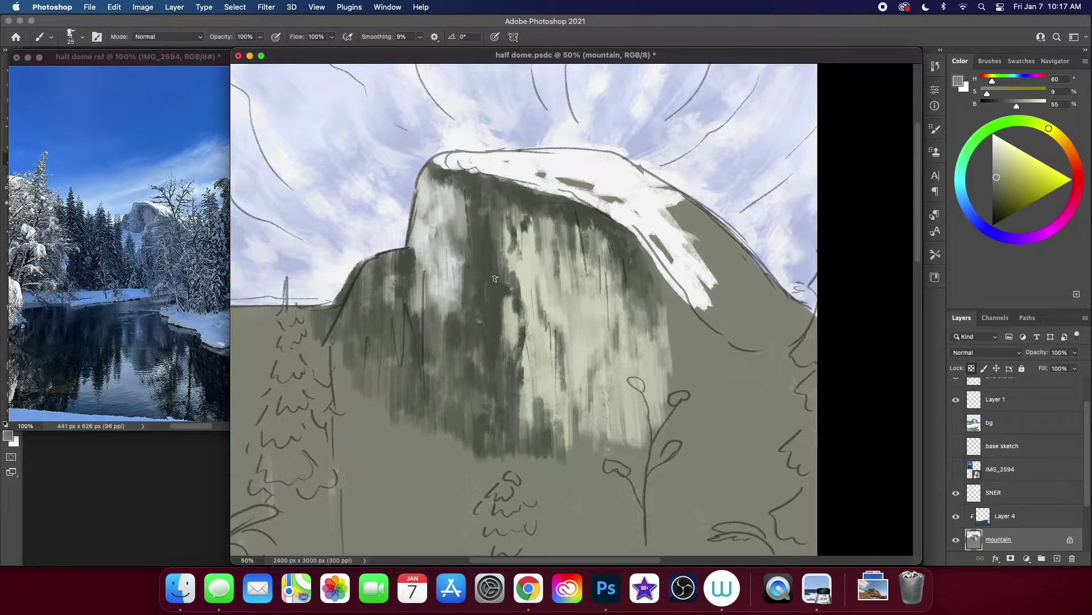
drag(494, 279, 489, 347)
drag(501, 398, 475, 216)
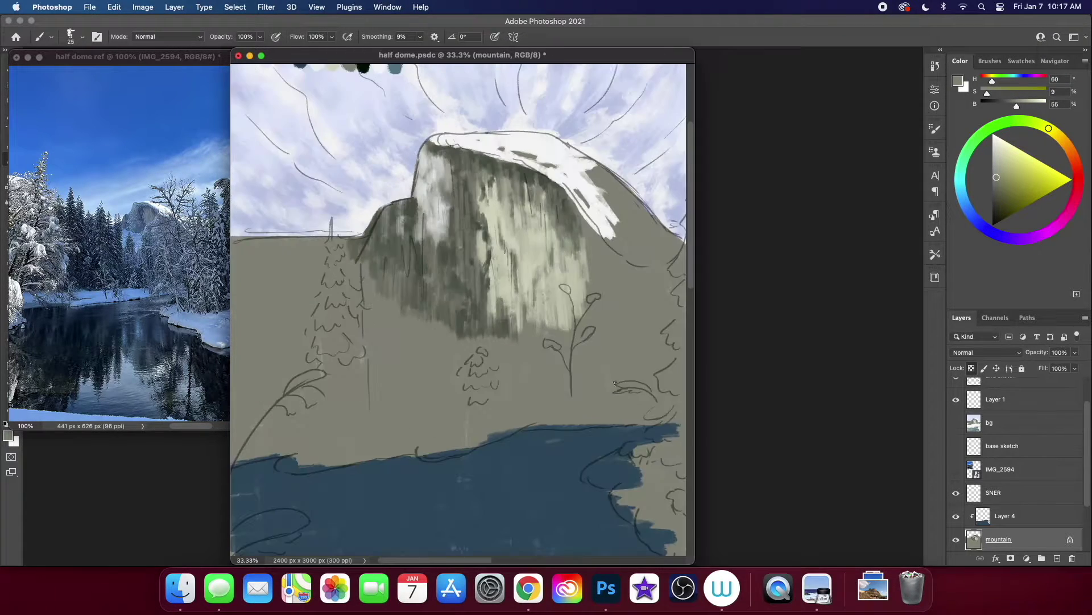
drag(573, 252, 562, 283)
Step: Paint dark strokes along the dome's right edge and light cream strokes across the face
alt+click(689, 226)
drag(689, 226, 697, 299)
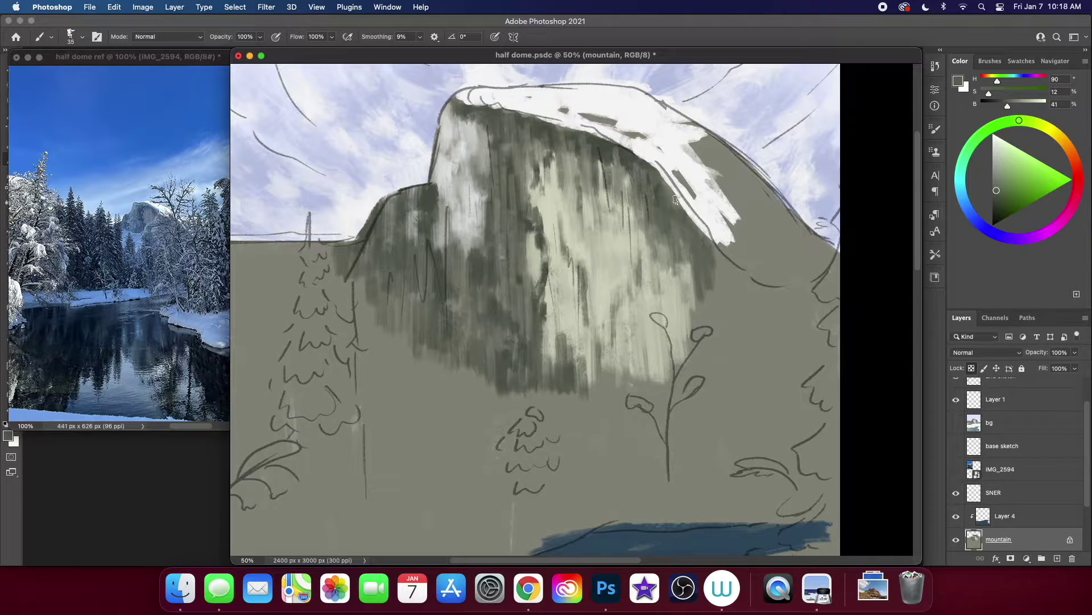
drag(677, 182, 711, 353)
drag(728, 250, 734, 308)
alt+click(551, 210)
drag(527, 156, 520, 279)
key(])
mouse_move(552, 136)
mouse_down()
mouse_move(586, 216)
mouse_move(586, 205)
mouse_up()
Step: Alternate sampled dark green and light grey-cream streaks across the dome face
alt+click(481, 239)
mouse_move(481, 156)
mouse_down()
mouse_move(477, 258)
mouse_move(450, 143)
mouse_up()
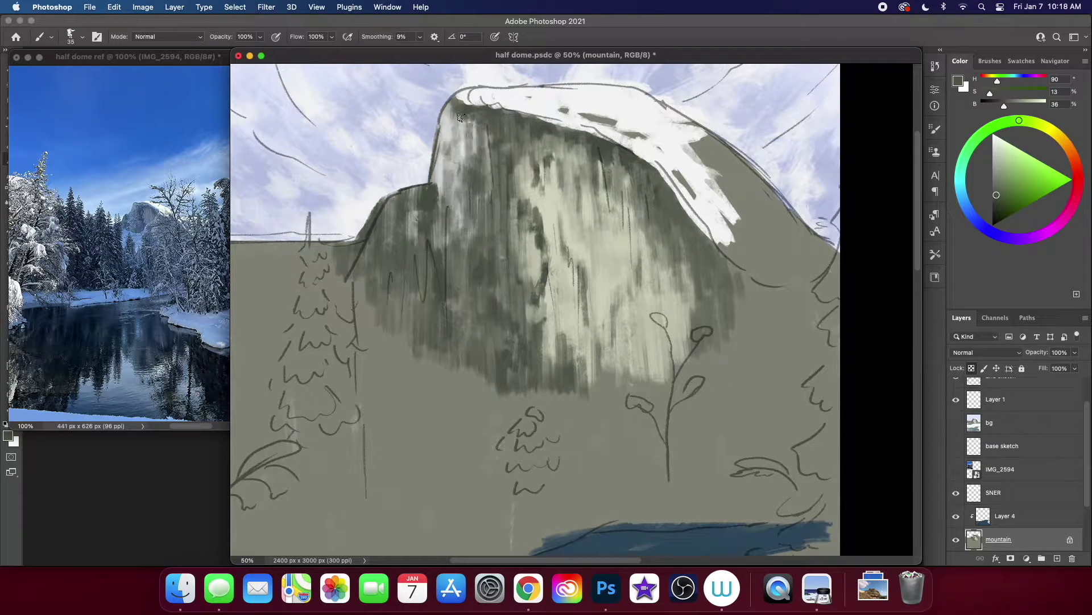
alt+click(472, 273)
drag(463, 358, 469, 233)
drag(569, 381, 575, 330)
drag(700, 364, 717, 302)
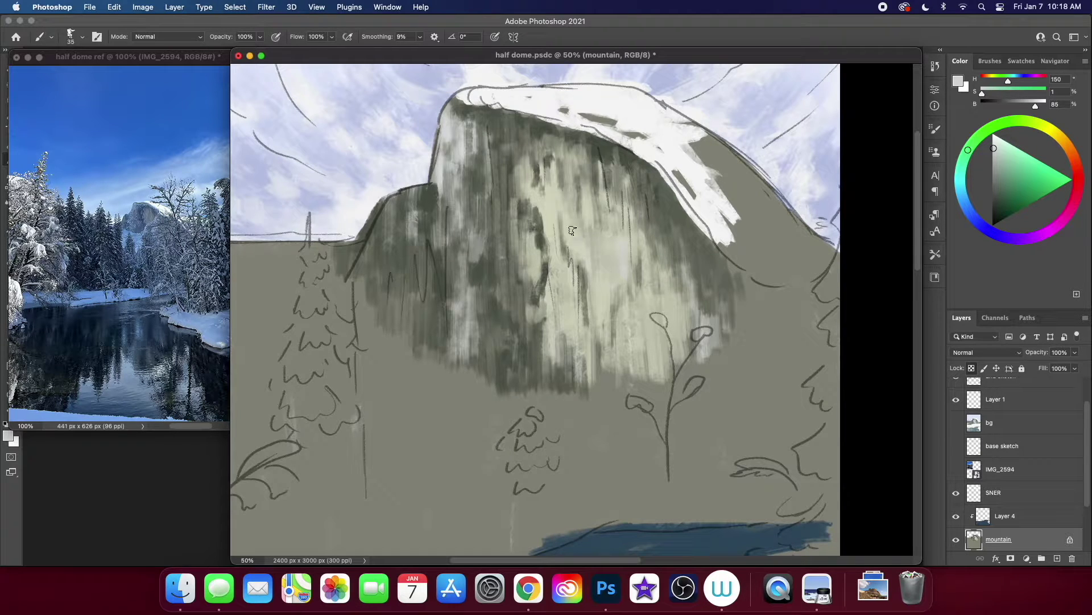
alt+click(621, 255)
drag(520, 170, 512, 134)
Step: Add dark green shading on the face, lower edge and broad strokes on the right slope
alt+click(556, 184)
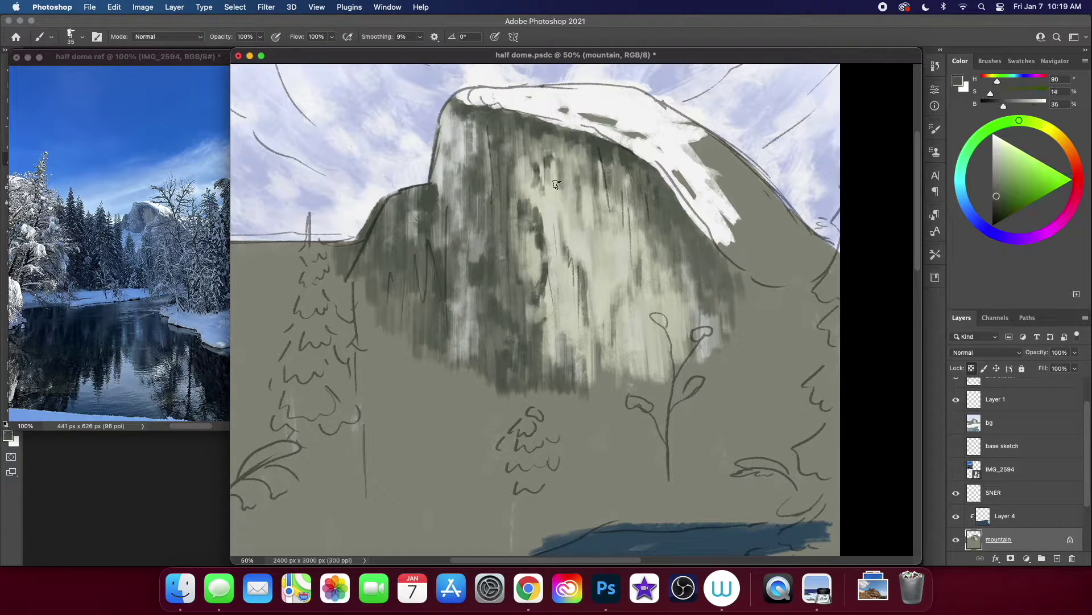
drag(641, 218, 671, 265)
drag(569, 365, 564, 432)
drag(512, 239, 512, 336)
mouse_move(636, 319)
mouse_down()
mouse_move(606, 293)
mouse_move(754, 324)
mouse_up()
drag(398, 256, 370, 364)
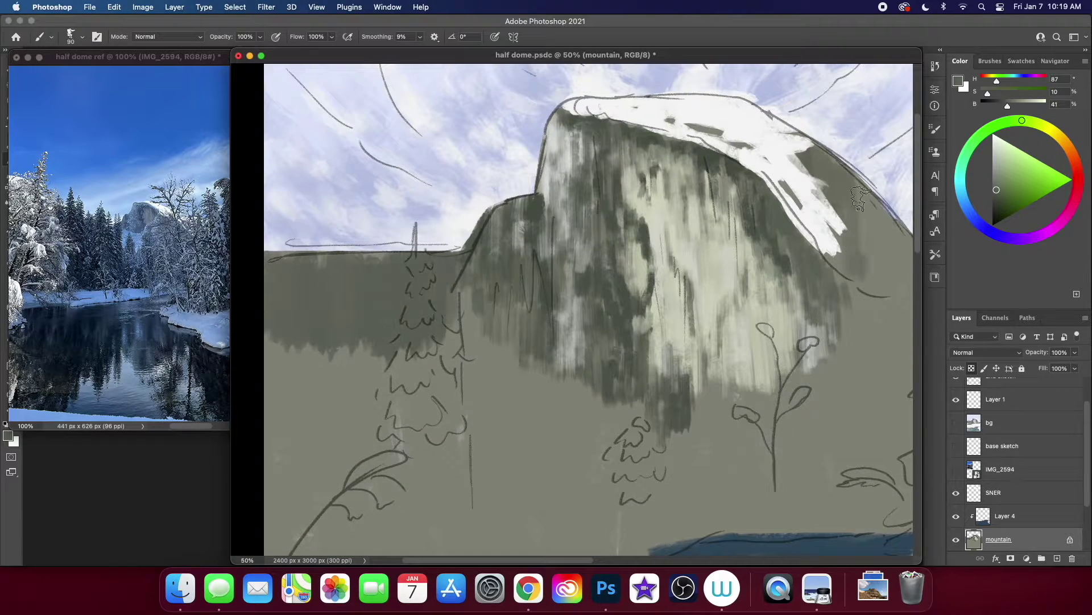
drag(831, 318, 708, 308)
key(bracketright)
key(bracketright)
key(bracketright)
drag(769, 171, 708, 443)
Step: Paint white snow over the dome's top slope on the SNER layer
key(x)
key(alt+bracketright)
key(alt+bracketright)
mouse_move(546, 131)
mouse_down()
mouse_move(632, 103)
mouse_move(739, 182)
mouse_up()
Step: Paint white snow across the dome's top and small flecks along its left edge
drag(700, 228, 802, 242)
scroll(802, 241, right, 3)
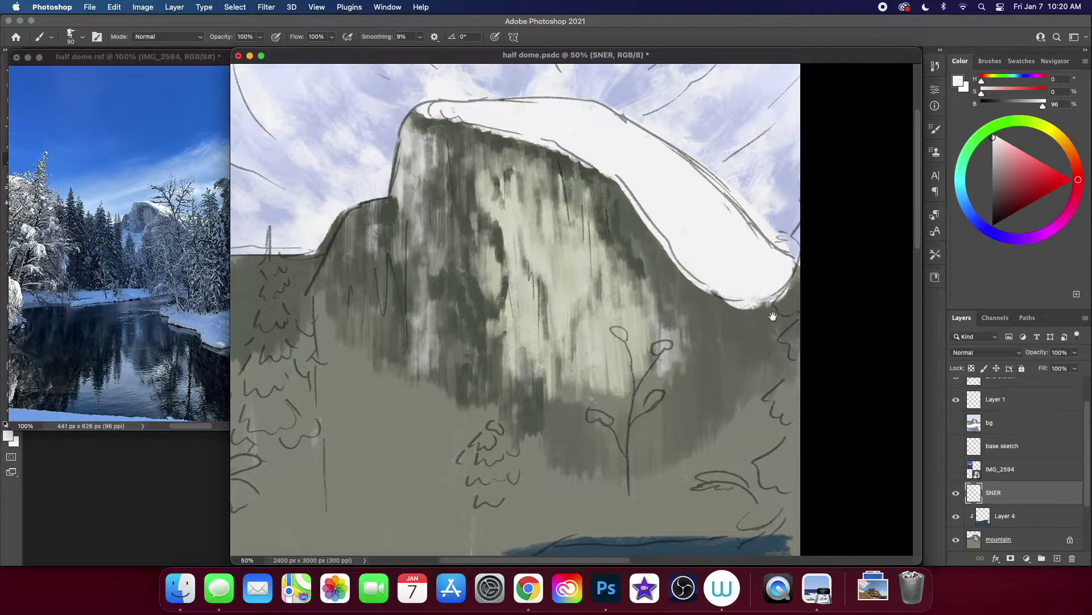
scroll(734, 315, left, 5)
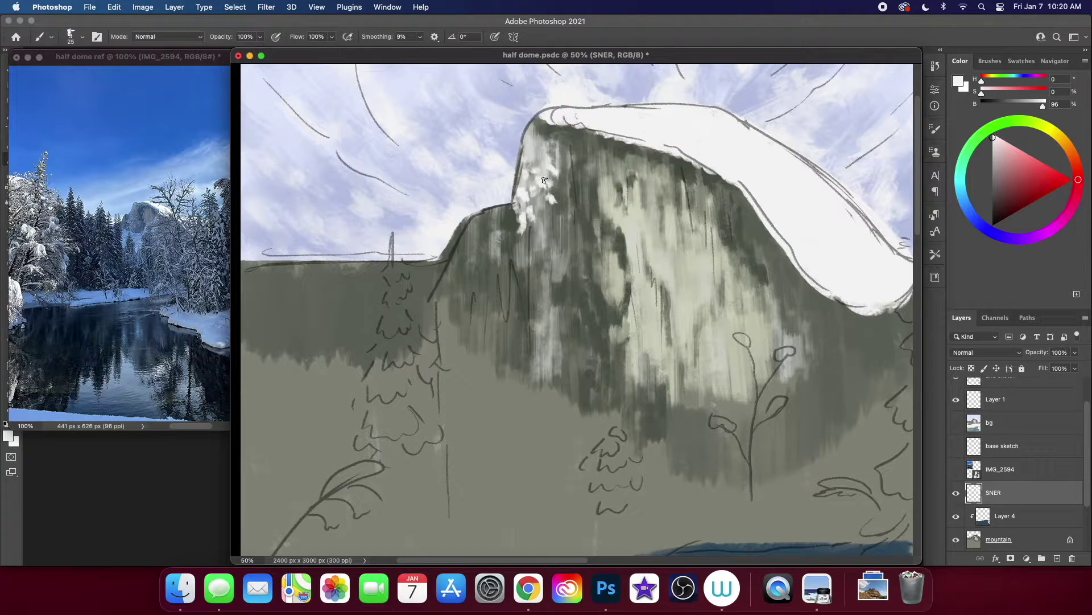
mouse_move(545, 223)
mouse_down()
mouse_move(529, 235)
mouse_move(540, 253)
mouse_up()
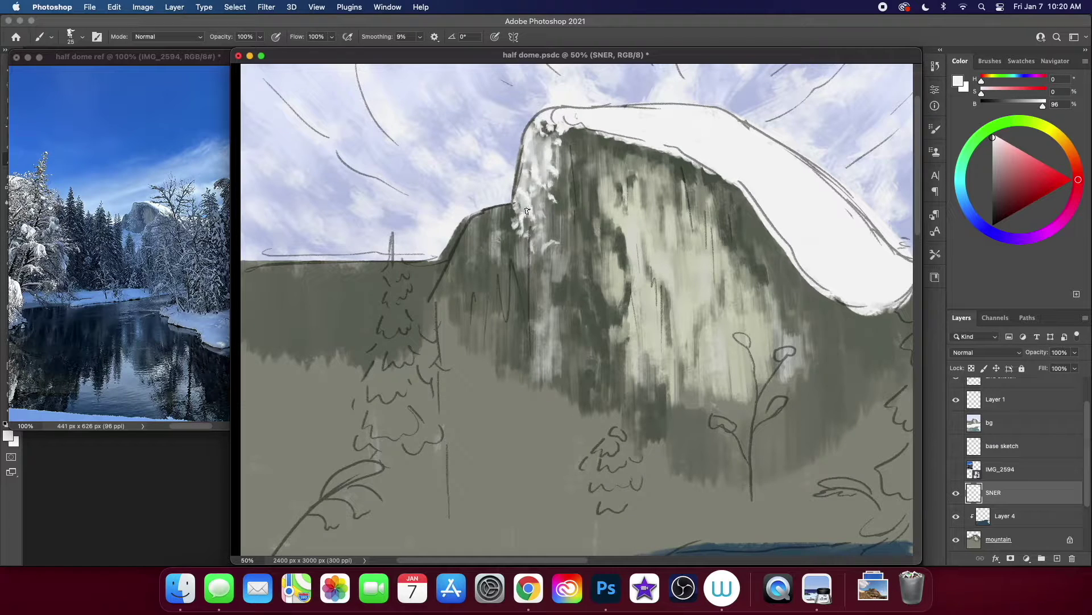
scroll(532, 266, down, 2)
Step: Add long white snow strokes across the dome's base and its lower left and right edges
mouse_move(427, 280)
mouse_down()
mouse_move(500, 353)
mouse_move(666, 398)
mouse_move(704, 353)
mouse_move(871, 241)
mouse_up()
scroll(665, 398, right, 2)
scroll(825, 250, right, 2)
drag(629, 393, 825, 259)
scroll(825, 259, left, 2)
mouse_move(450, 338)
mouse_down()
mouse_move(391, 257)
mouse_move(649, 370)
mouse_move(870, 267)
mouse_up()
Step: Enlarge the brush and paint a wide white snow band along the dome's base
key(bracketright)
key(bracketright)
key(bracketright)
drag(370, 302, 877, 285)
drag(364, 233, 516, 265)
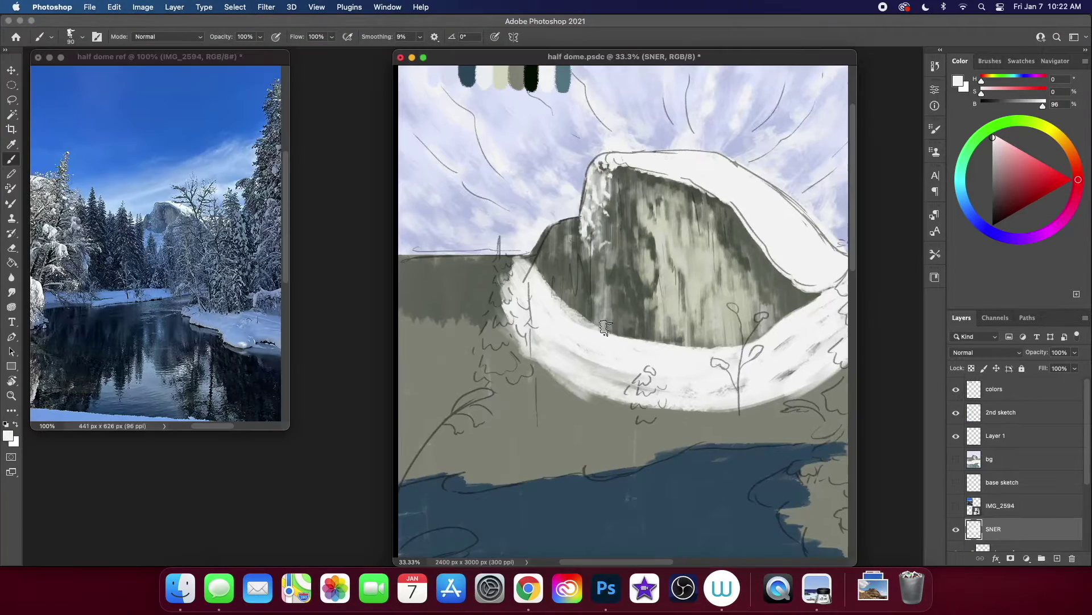
scroll(1065, 245, up, 10)
click(1007, 163)
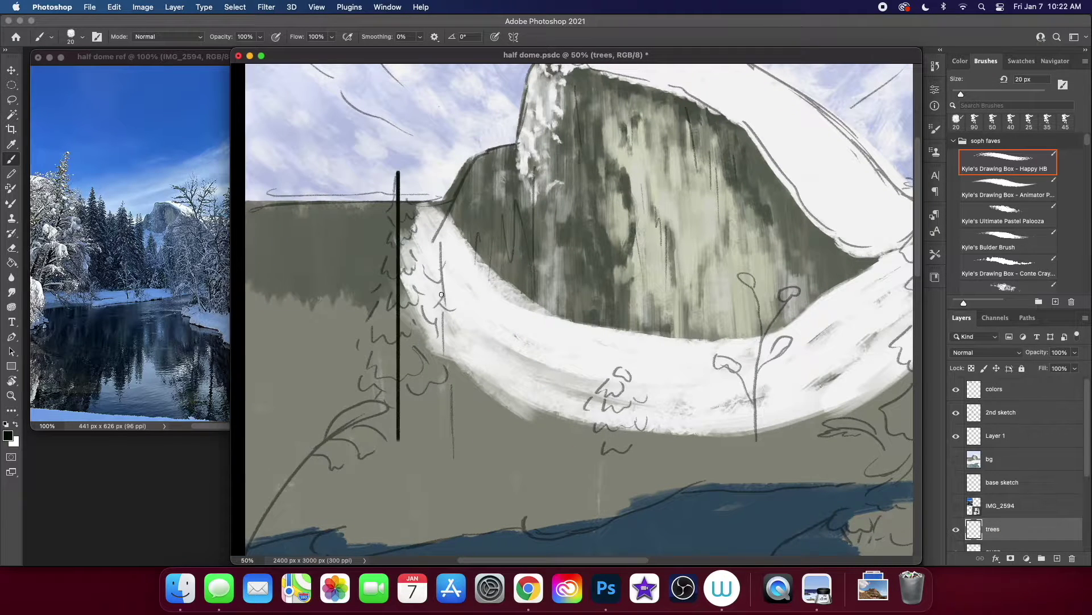
Step: Paint a dark pine with trunk and lower branches, plus a smaller pine to its left
drag(443, 240, 452, 416)
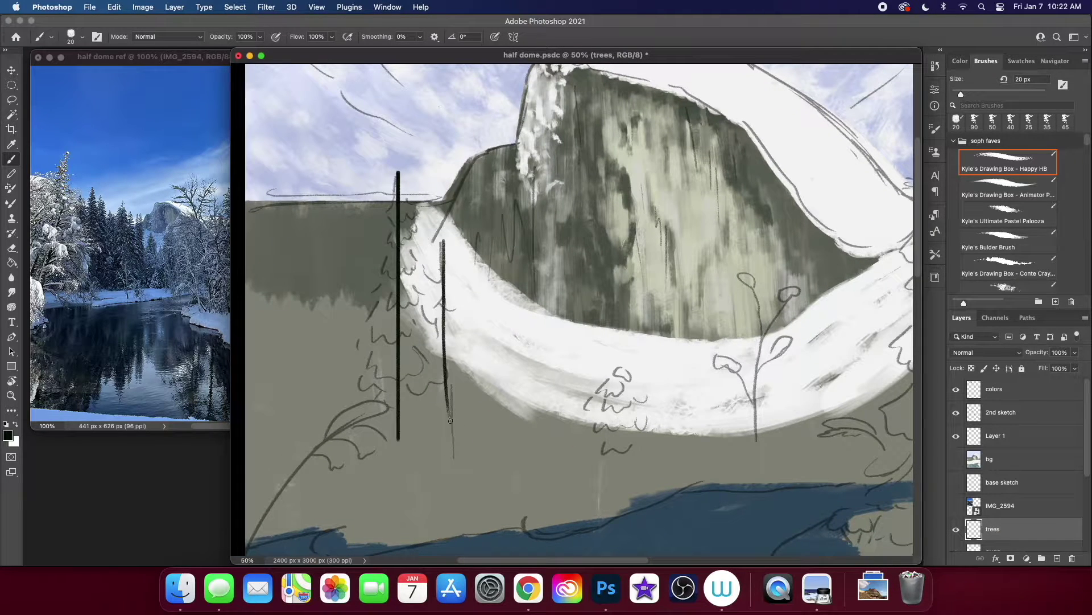
drag(443, 238, 450, 455)
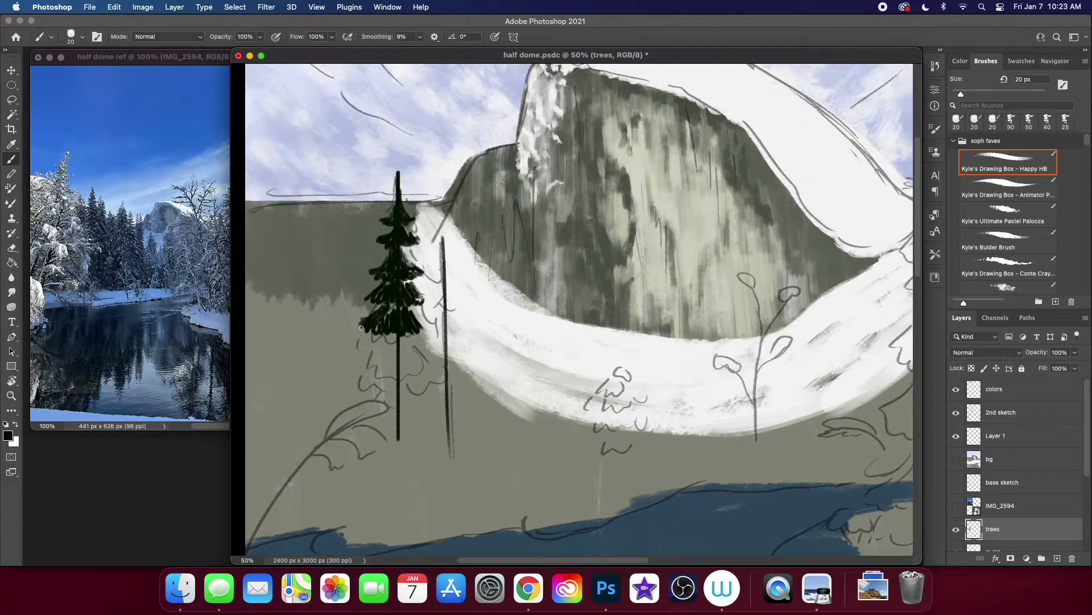
scroll(459, 323, down, 2)
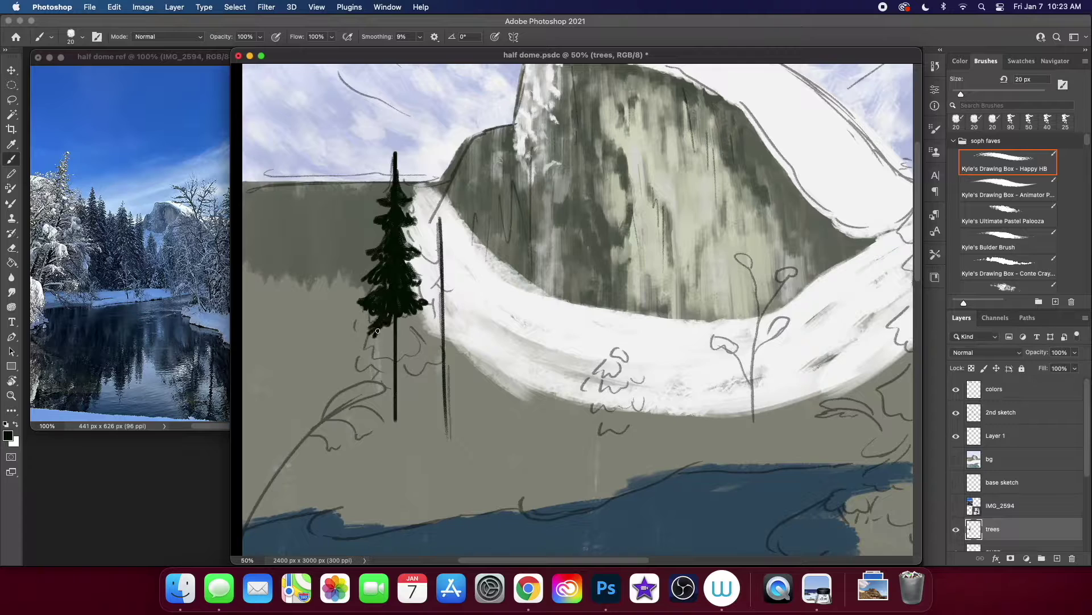
mouse_move(373, 352)
mouse_down()
mouse_move(355, 347)
mouse_move(414, 361)
mouse_up()
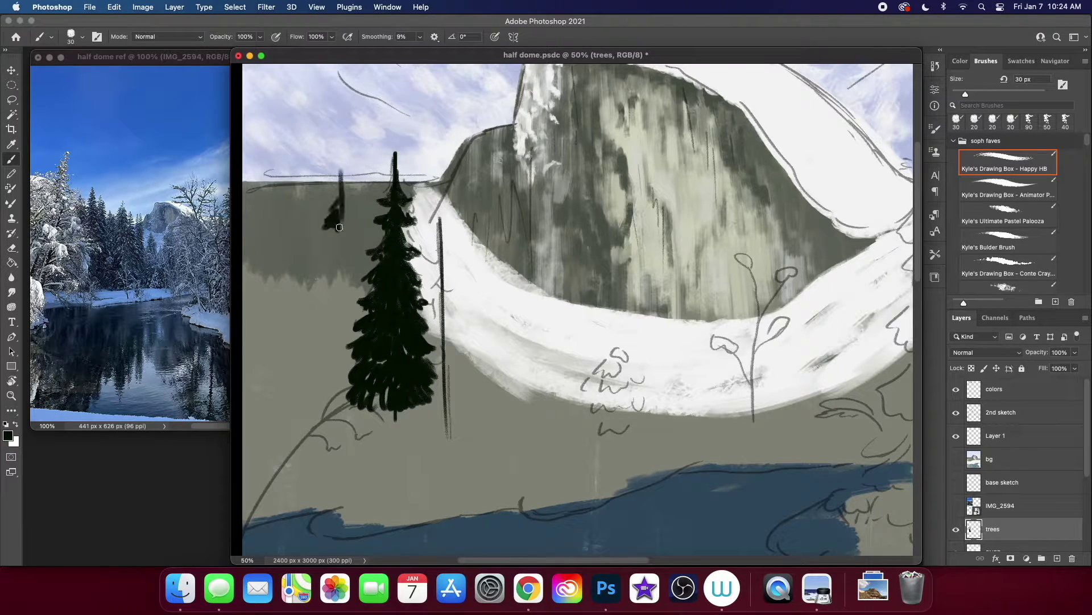
mouse_move(339, 227)
mouse_down()
mouse_move(318, 258)
mouse_move(342, 194)
mouse_up()
mouse_move(308, 303)
mouse_down()
mouse_move(344, 342)
mouse_move(336, 373)
mouse_up()
Step: Shrink the brush and add finer branch strokes to the small pine
scroll(313, 320, down, 2)
scroll(346, 343, right, 2)
key(bracketleft)
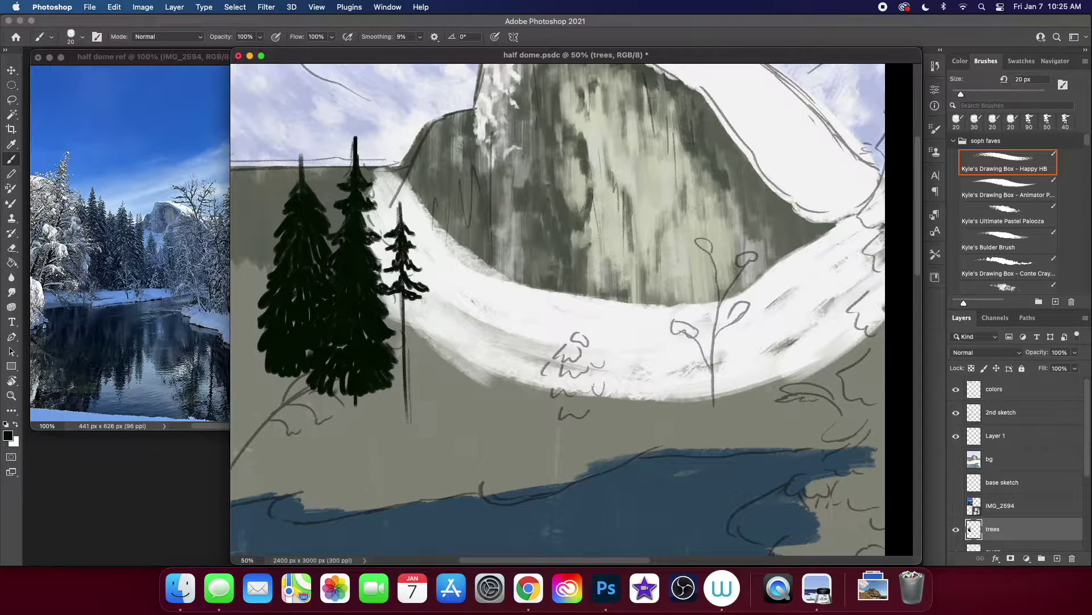
scroll(442, 348, down, 2)
drag(395, 293, 414, 299)
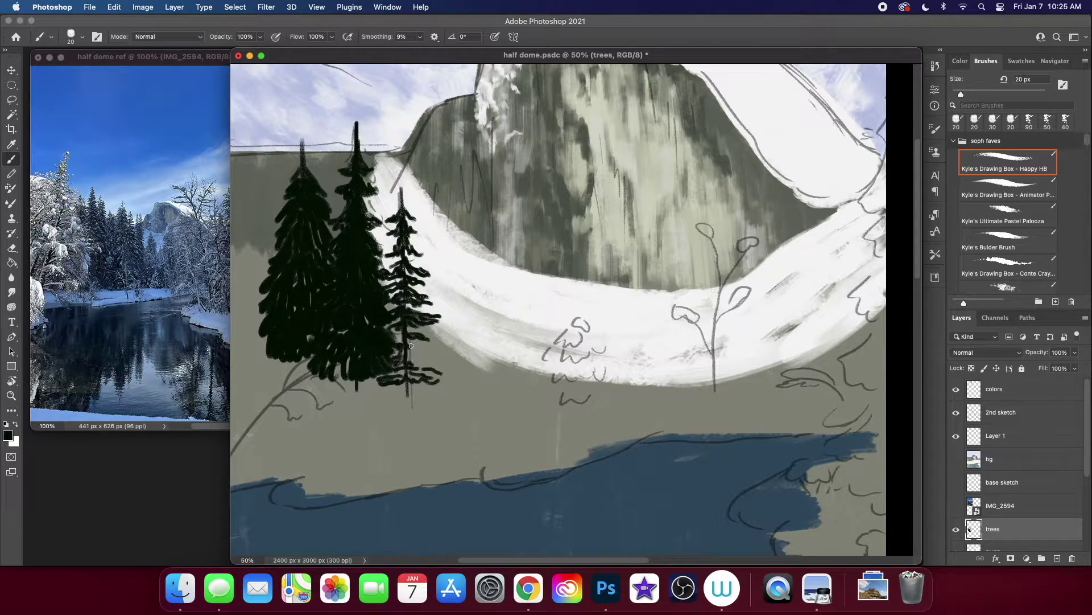
Step: Paint a dark round bush on the snow and a thin bare sapling with small branches
key(super+minus)
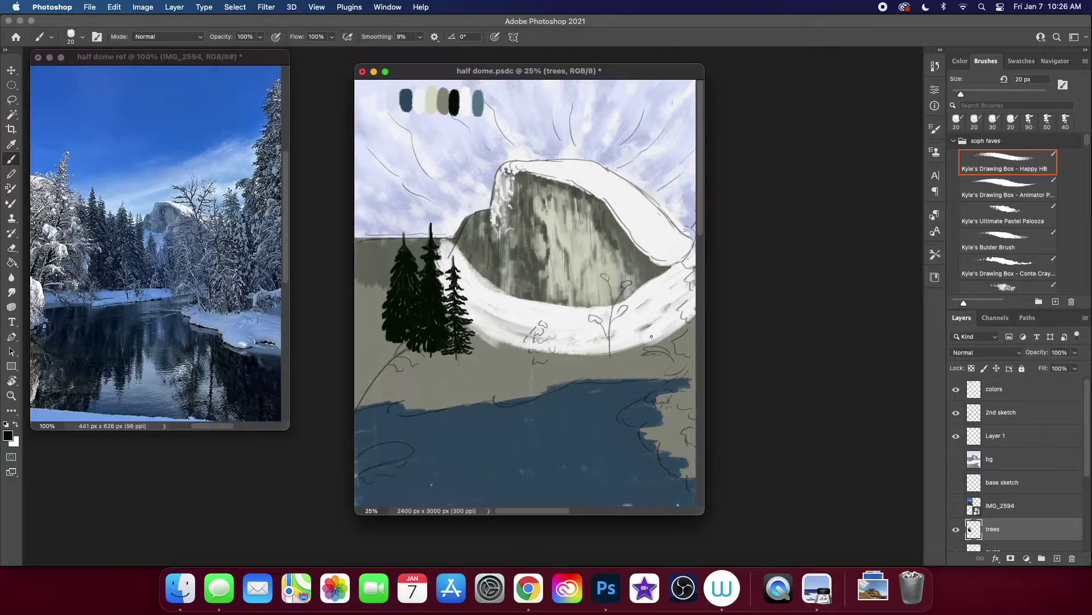
key(super+plus)
key(bracketright)
key(bracketright)
key(bracketright)
drag(637, 353, 666, 391)
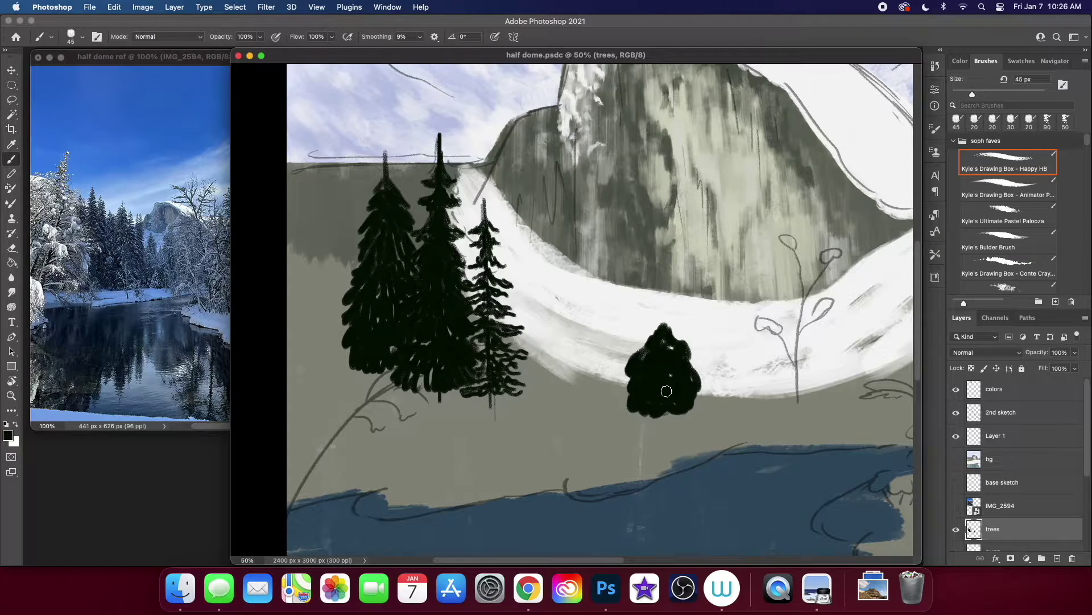
key(bracketleft)
key(bracketleft)
drag(342, 179, 345, 279)
drag(325, 224, 359, 223)
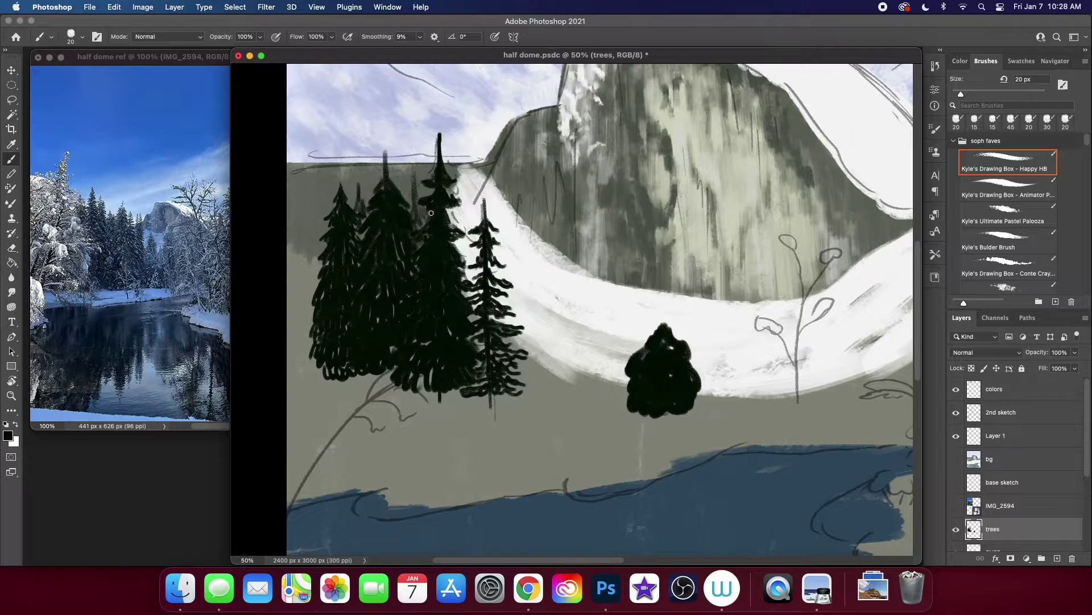
Step: Fine-tune the brush size and fill the small tree's outline with dark paint
scroll(432, 213, up, 3)
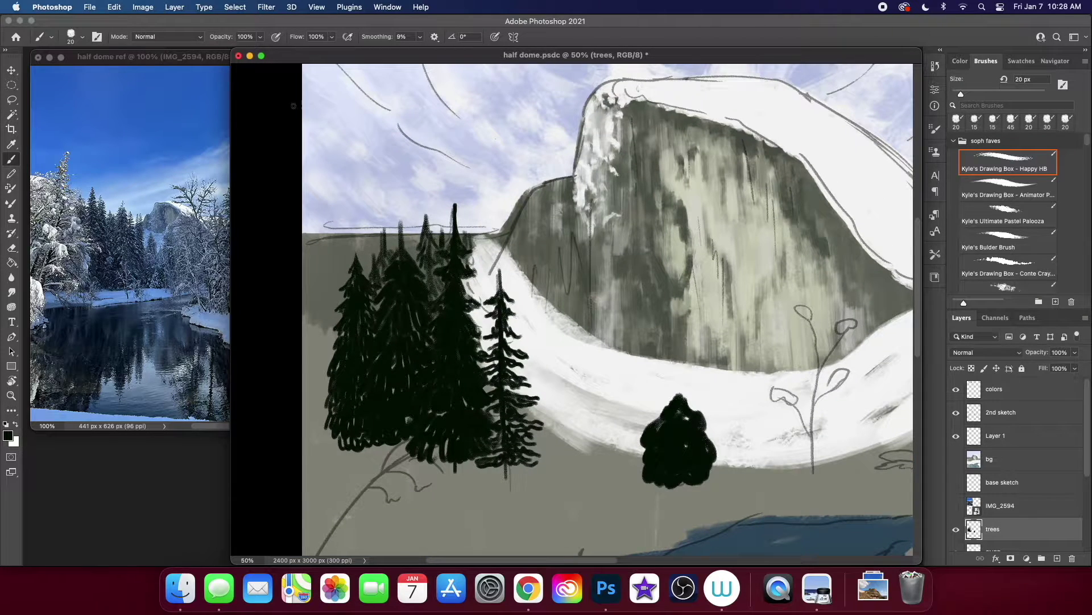
scroll(342, 249, up, 2)
scroll(387, 262, down, 2)
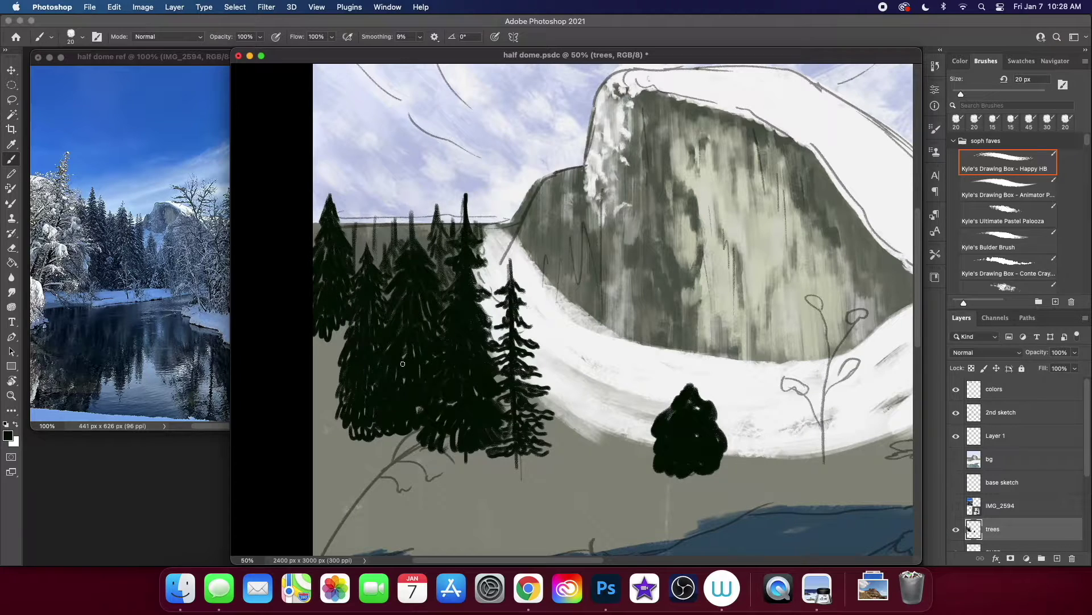
scroll(402, 363, down, 2)
scroll(569, 367, right, 3)
scroll(730, 368, down, 1)
key(bracketleft)
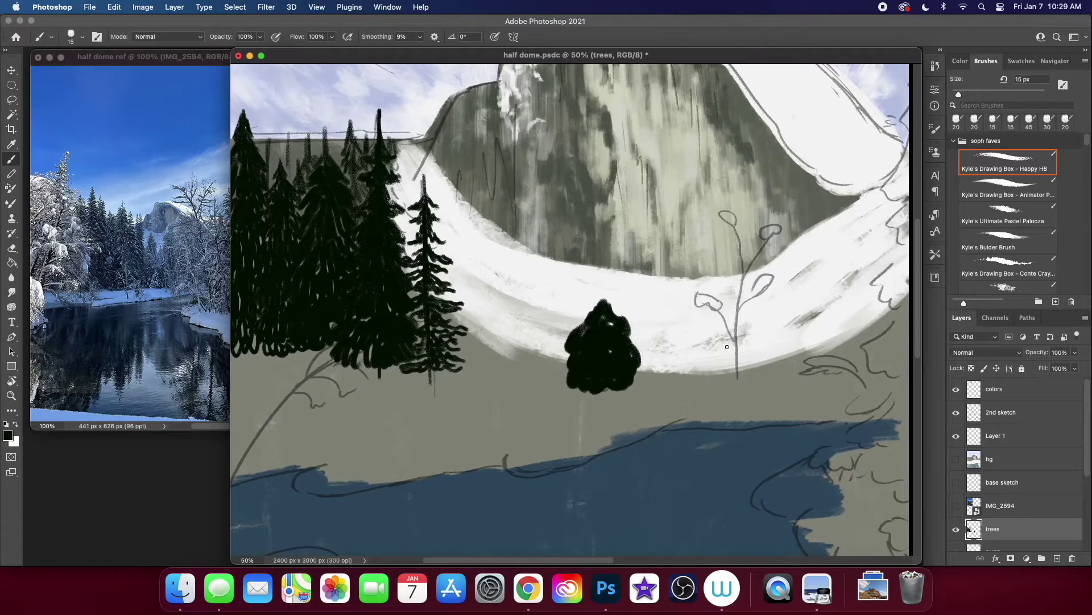
scroll(738, 378, right, 1)
key(bracketleft)
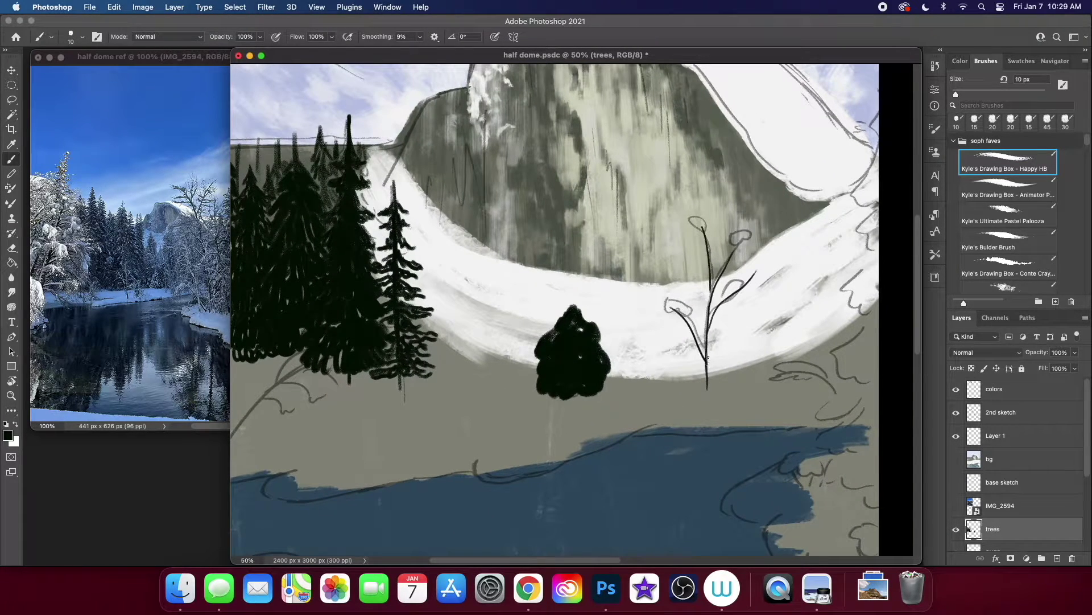
scroll(691, 340, left, 1)
scroll(613, 306, left, 4)
key(bracketright)
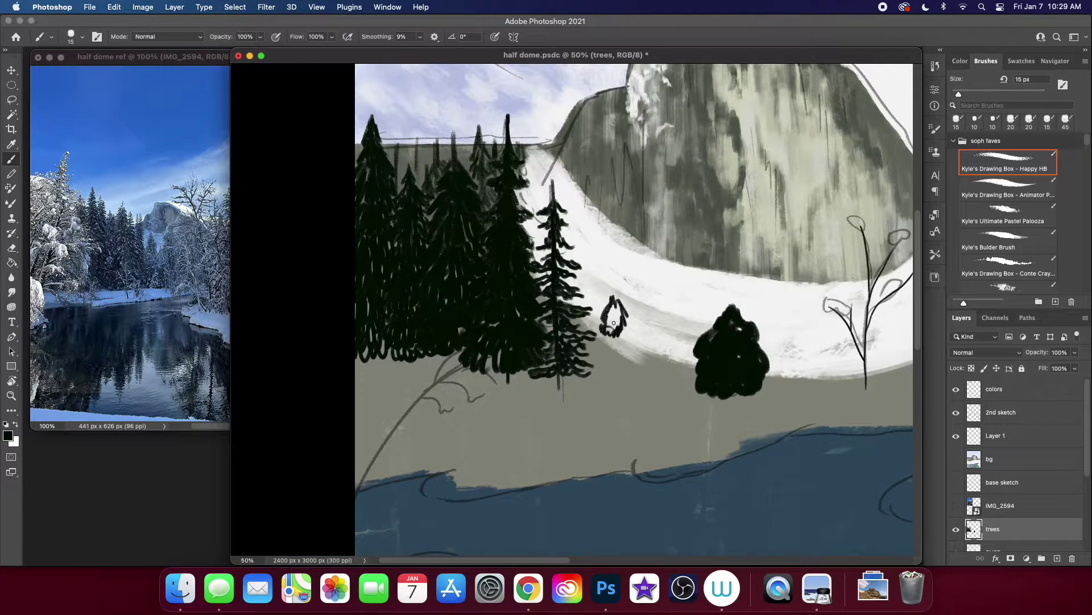
drag(614, 310, 618, 327)
Step: Paint a larger dark tree and a cluster of small dark trees on the right, then return to the SNER layer
scroll(618, 327, right, 5)
scroll(655, 335, right, 2)
key(bracketright)
key(bracketright)
key(bracketright)
drag(734, 310, 705, 364)
drag(751, 284, 780, 335)
scroll(738, 383, left, 1)
key(bracketleft)
key(bracketleft)
scroll(739, 383, left, 2)
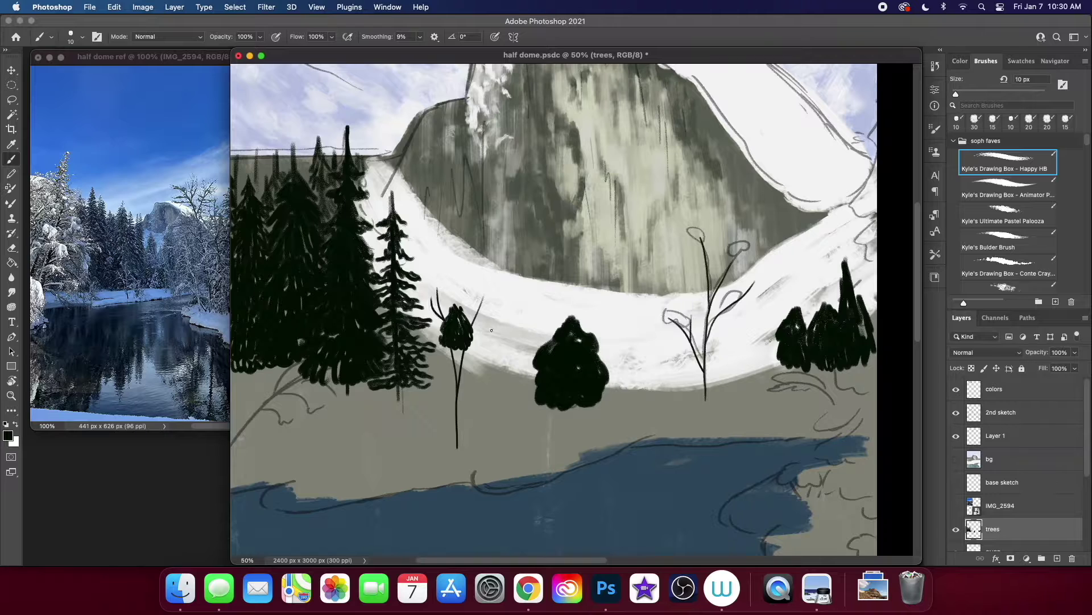
scroll(472, 322, down, 1)
scroll(472, 322, left, 5)
key(alt+bracketleft)
scroll(1059, 182, down, 5)
click(1018, 242)
Step: Switch to white and paint textured snow across the ground toward the riverbank
key(x)
drag(319, 341, 455, 364)
drag(342, 410, 740, 364)
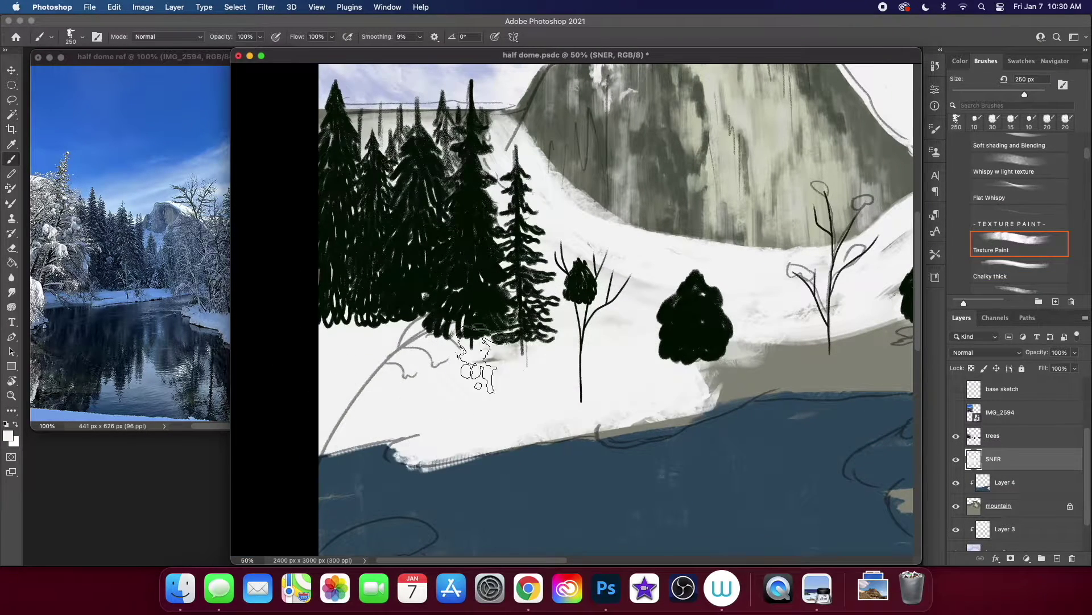
scroll(682, 342, right, 5)
drag(512, 399, 691, 321)
Step: Paint white snow along the river's right bank
scroll(692, 321, left, 5)
scroll(501, 446, left, 5)
scroll(500, 446, down, 3)
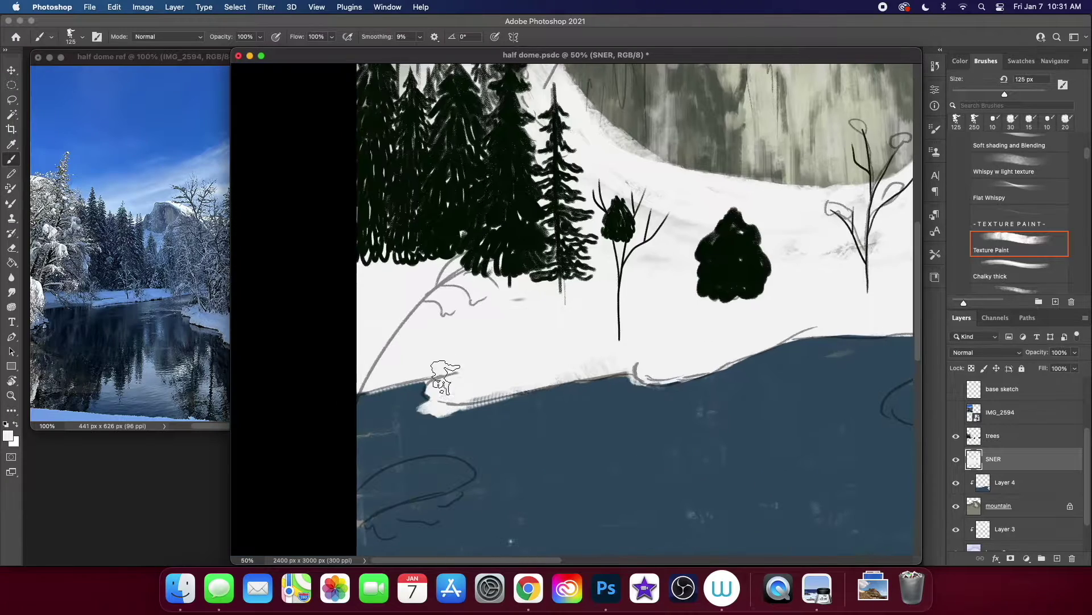
scroll(514, 392, down, 5)
scroll(515, 391, right, 5)
mouse_move(683, 188)
mouse_down()
mouse_move(574, 250)
mouse_move(717, 398)
mouse_up()
Step: Sample the snow colour from the canvas and brush more snow beneath the trees
key(super+minus)
key(super+minus)
key(super+minus)
key(super+plus)
key(super+plus)
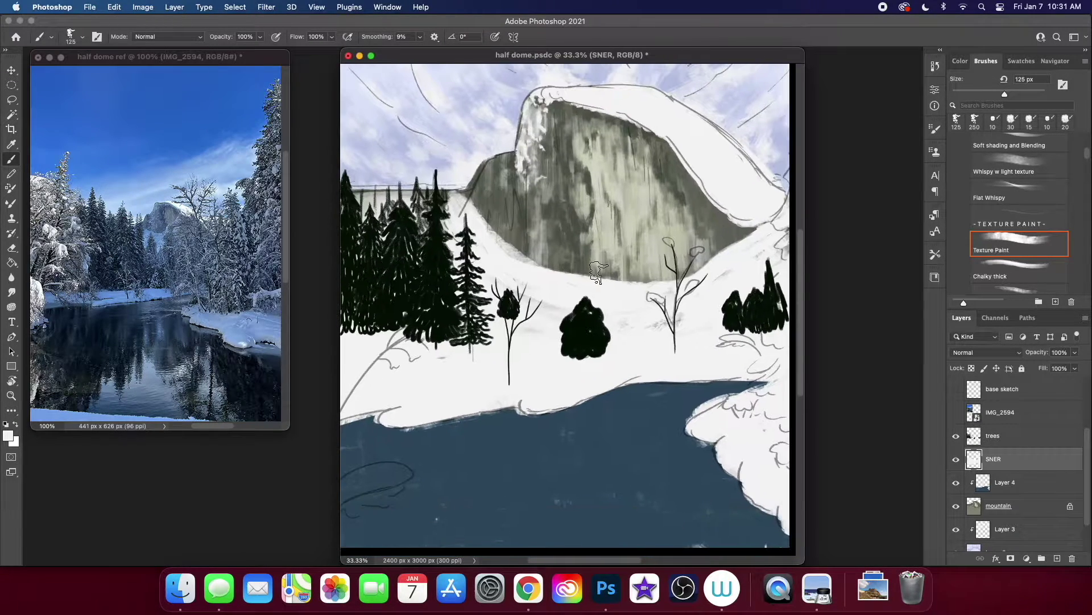
scroll(455, 342, down, 2)
scroll(455, 342, down, 3)
alt+click(453, 340)
mouse_move(452, 341)
mouse_down()
mouse_move(569, 353)
mouse_move(451, 350)
mouse_up()
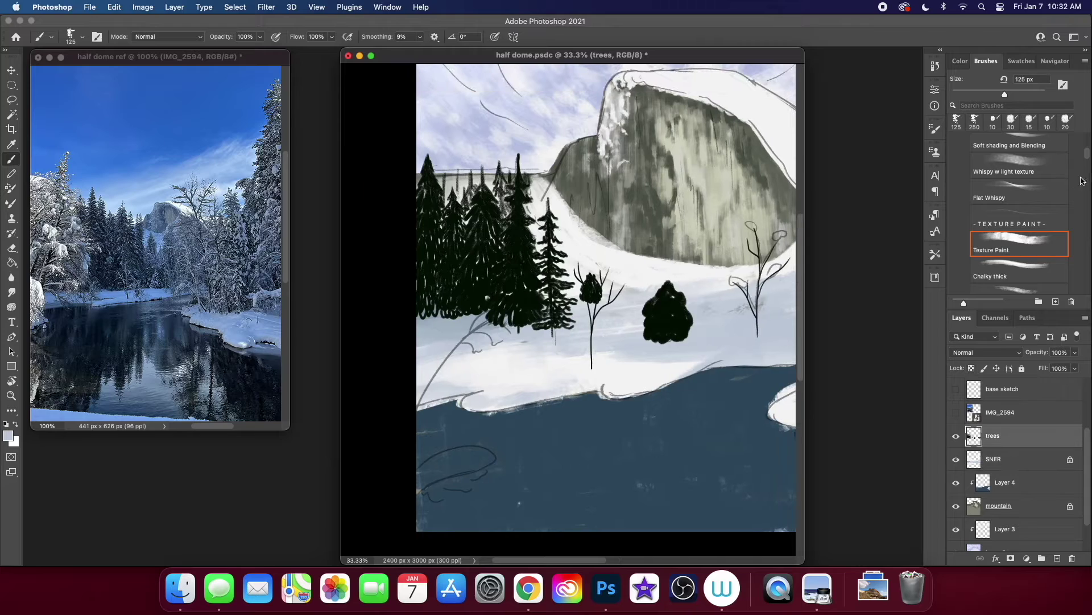
Step: Add dark branch strokes to the trees and dark trees along the painting's right edge
key(super+equal)
drag(712, 426, 738, 323)
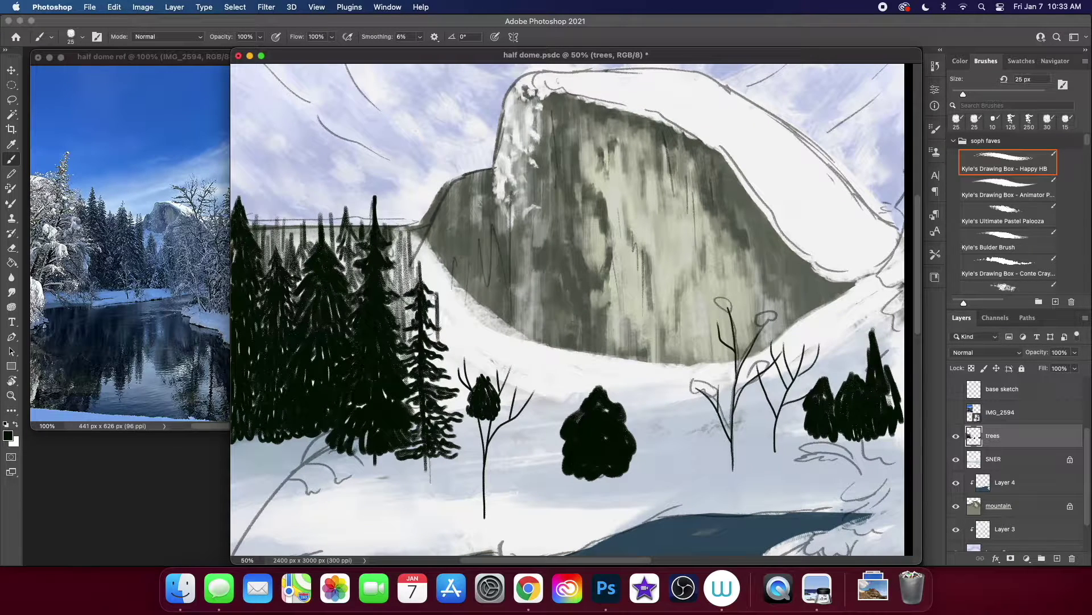
drag(433, 296, 442, 402)
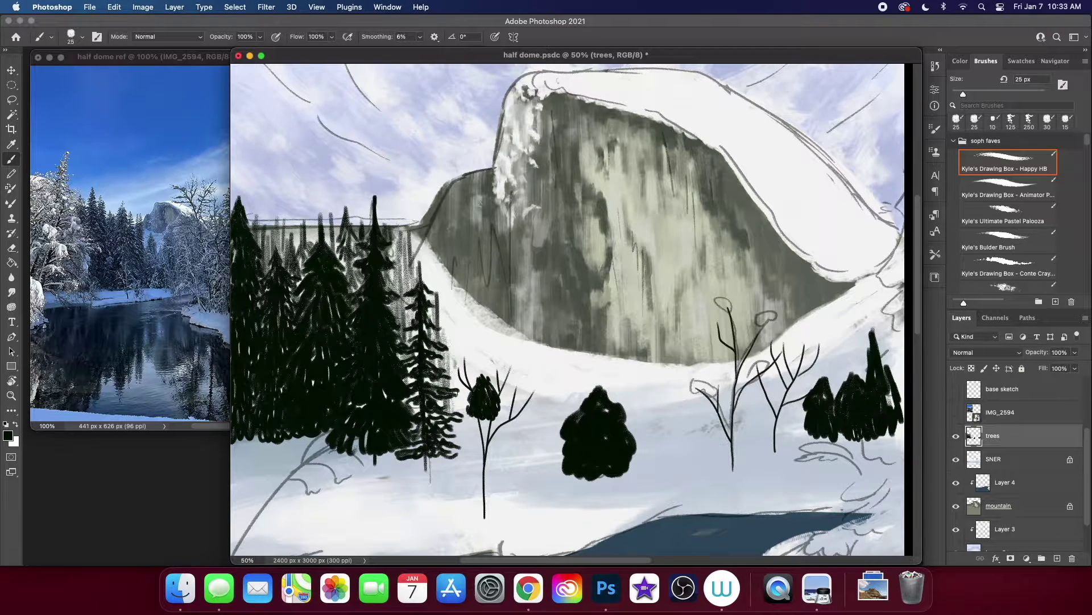
key(super+minus)
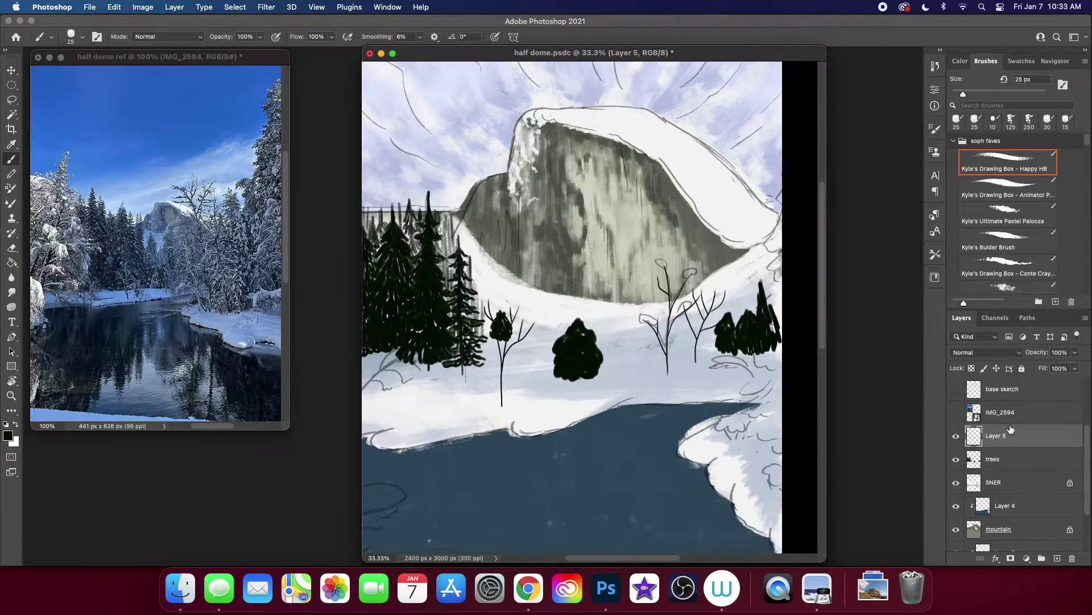
drag(707, 234, 708, 481)
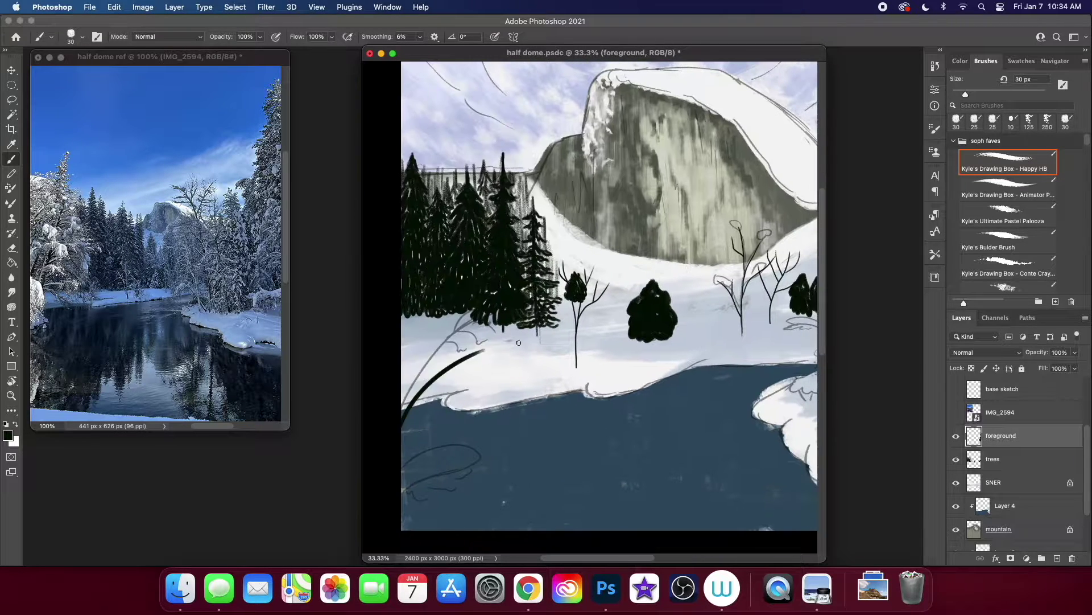
Step: With a smaller brush, paint dark vertical strokes among the pines
key(bracketleft)
drag(454, 365, 494, 371)
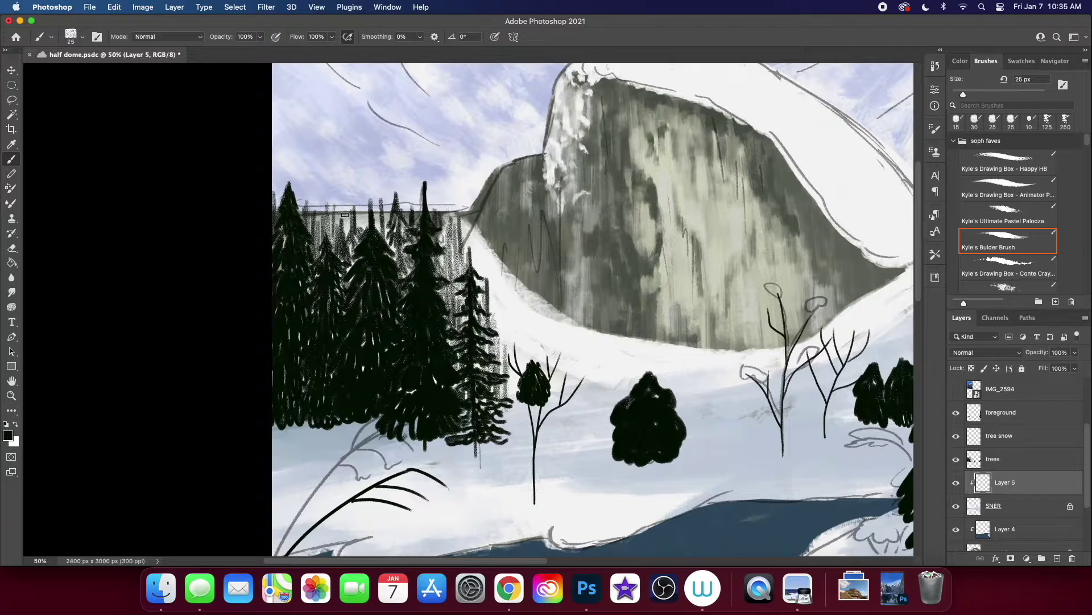
mouse_move(345, 215)
mouse_down()
mouse_move(345, 261)
mouse_move(361, 244)
mouse_up()
drag(352, 219, 352, 272)
drag(441, 226, 455, 333)
drag(469, 225, 470, 271)
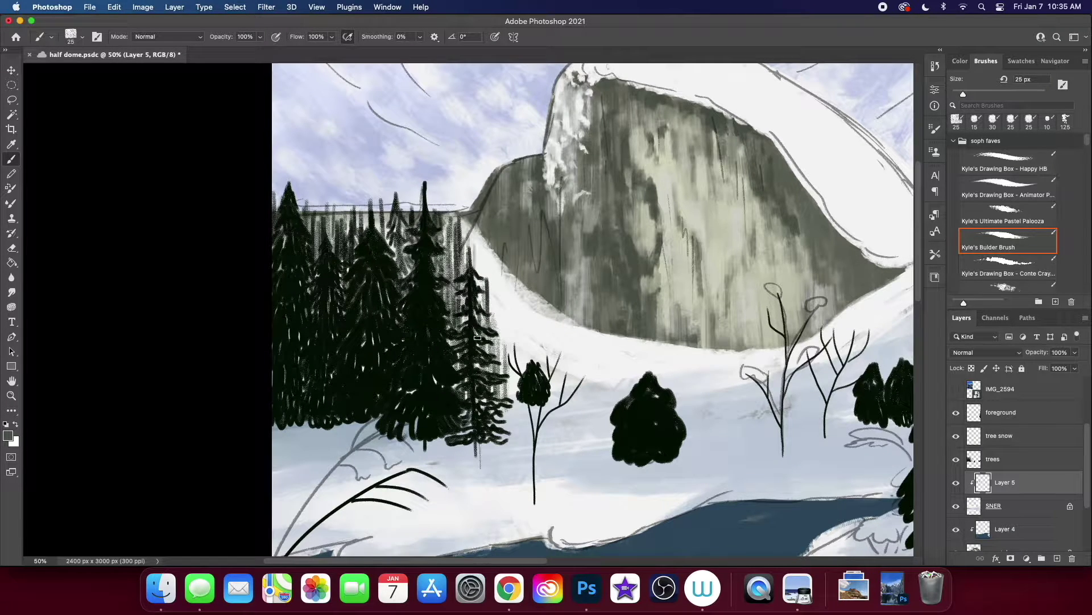
drag(495, 335, 501, 393)
drag(501, 302, 504, 378)
Step: On the trees layer, undo the stray dark strokes, restore part of them, and enlarge the brush
click(1046, 461)
key(super+z)
key(super+z)
key(super+z)
key(super+z)
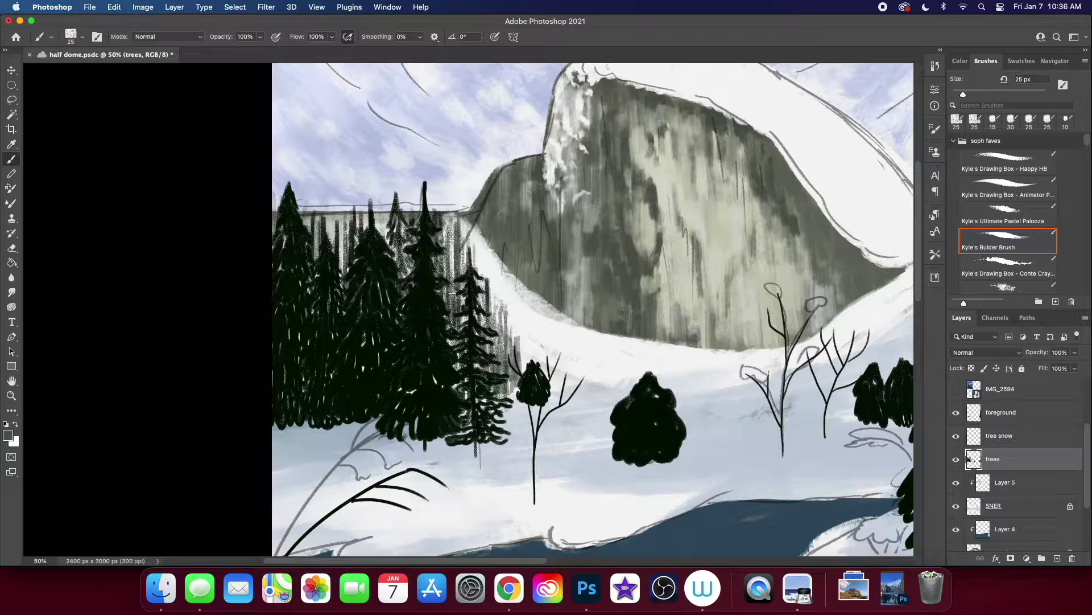
key(super+z)
key(super+z)
key(super+shift+z)
key(super+minus)
key(super+plus)
key(super+plus)
key(bracketright)
key(bracketright)
key(bracketright)
Step: Dab dark dotted texture between the background trees, then zoom out to check the scene
drag(464, 403, 467, 433)
drag(373, 238, 299, 312)
mouse_move(307, 214)
mouse_down()
mouse_move(319, 279)
mouse_move(352, 308)
mouse_move(327, 358)
mouse_up()
scroll(488, 462, right, 5)
scroll(488, 463, down, 2)
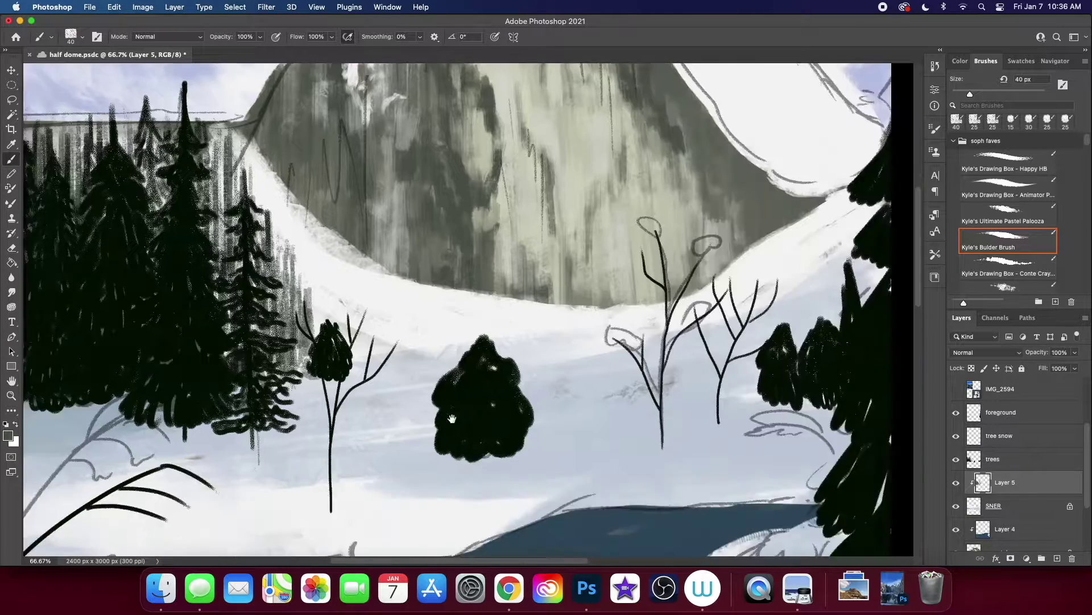
scroll(512, 341, right, 3)
key(super+minus)
key(super+minus)
key(super+minus)
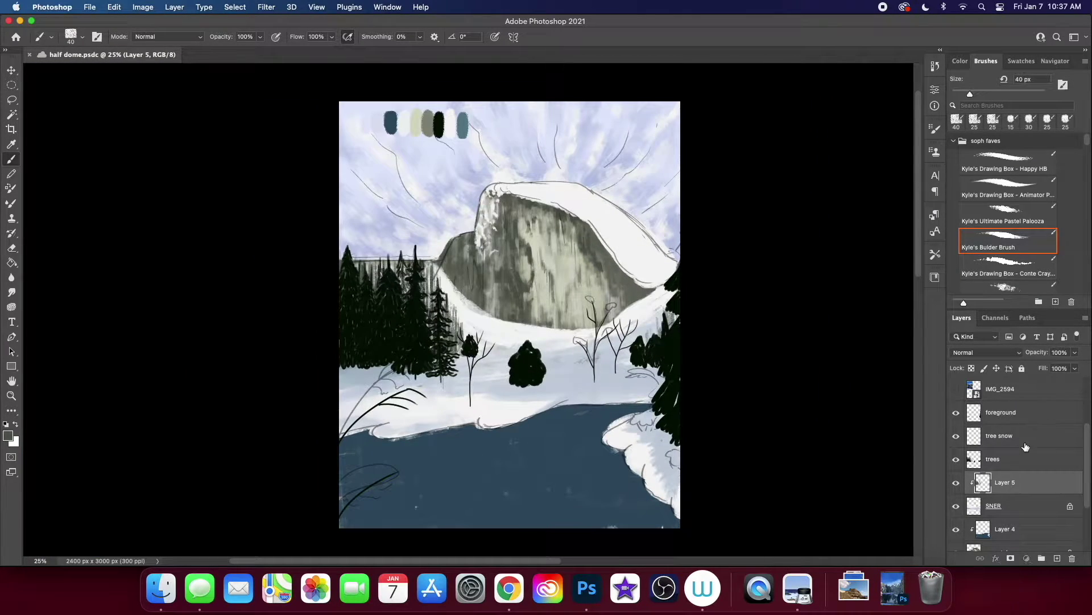
Step: Dab white snow clumps on the evergreen's upper branches with Texture Paint on the tree snow layer
click(1026, 446)
scroll(1013, 228, down, 5)
click(1019, 246)
key(super+plus)
key(super+plus)
key(super+plus)
drag(520, 235, 531, 236)
drag(499, 201, 521, 197)
drag(484, 277, 529, 277)
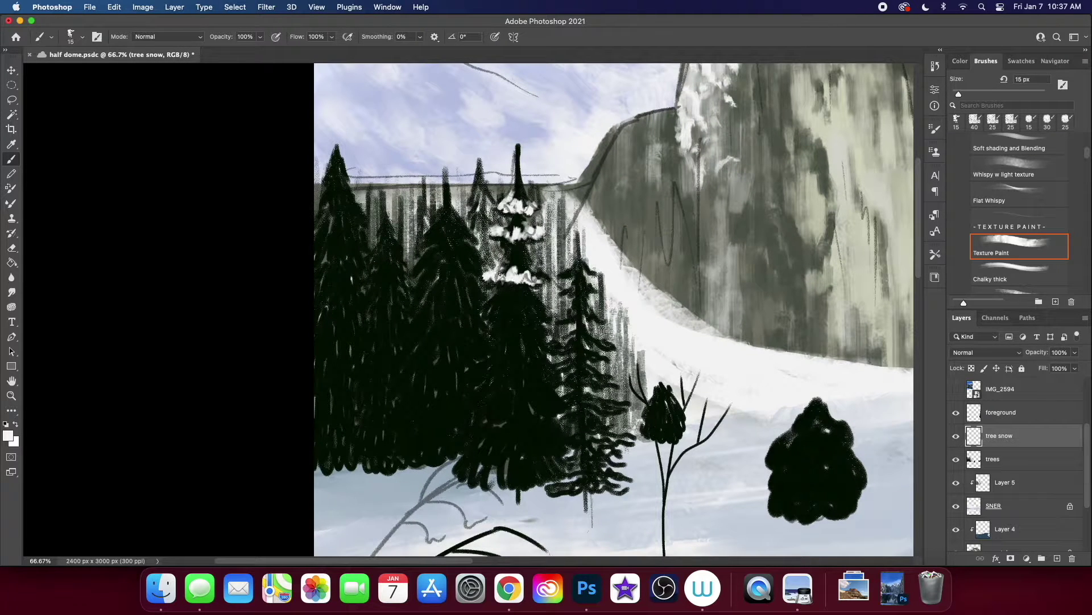
drag(485, 310, 549, 312)
Step: With a slightly larger brush, cover the tree's middle and lowest tiers with snow
key(])
mouse_move(490, 342)
mouse_down()
mouse_move(549, 340)
mouse_move(560, 375)
mouse_up()
drag(466, 372, 538, 372)
drag(464, 410, 559, 420)
scroll(485, 426, down, 2)
mouse_move(458, 418)
mouse_down()
mouse_move(523, 422)
mouse_move(572, 405)
mouse_up()
mouse_move(449, 437)
mouse_down()
mouse_move(484, 452)
mouse_move(533, 442)
mouse_up()
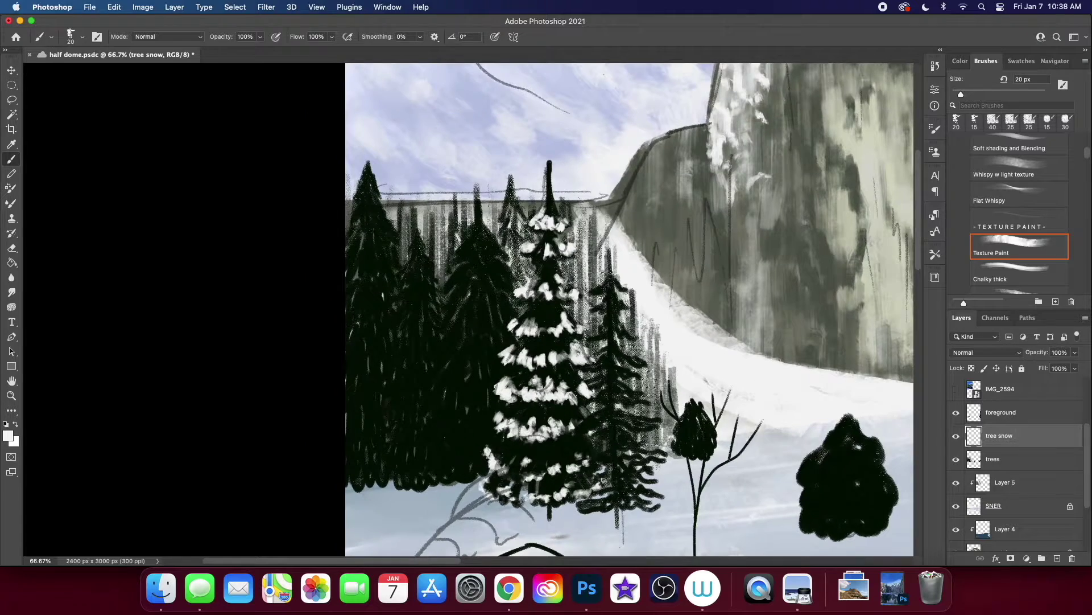
Step: Zoom closer and add finer snow dabs to the right tree's lower branches
key(super+equal)
key(bracketleft)
drag(485, 228, 540, 231)
drag(489, 256, 551, 296)
scroll(1019, 455, up, 3)
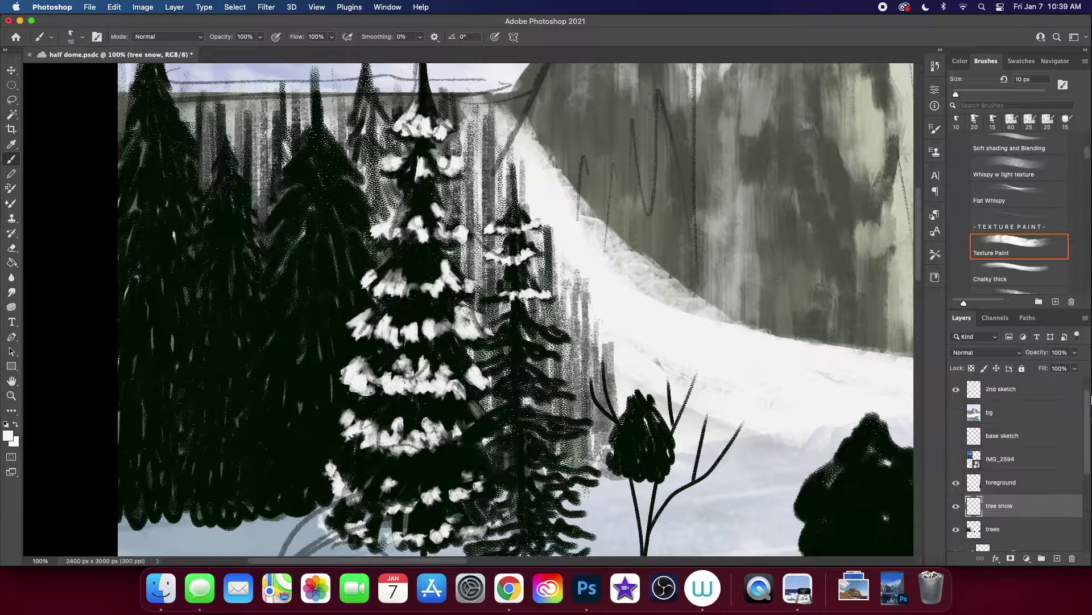
scroll(1091, 400, down, 2)
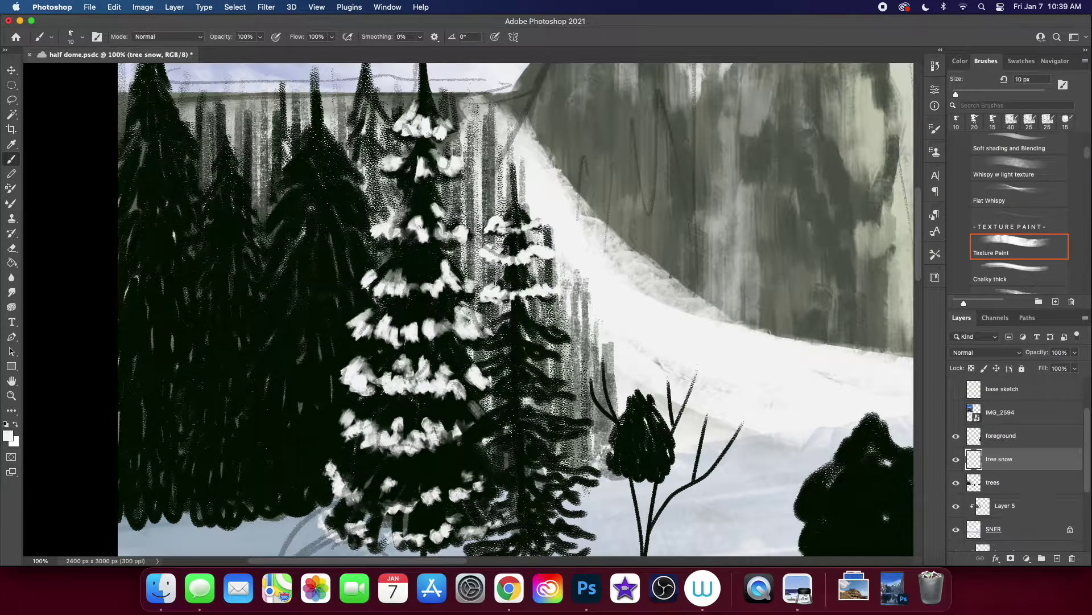
drag(567, 319, 529, 336)
drag(526, 318, 481, 330)
drag(572, 381, 539, 392)
mouse_move(519, 379)
mouse_down()
mouse_move(492, 386)
mouse_move(477, 364)
mouse_up()
Step: Add more snow strokes along the bottom branches of the trees
scroll(389, 323, down, 2)
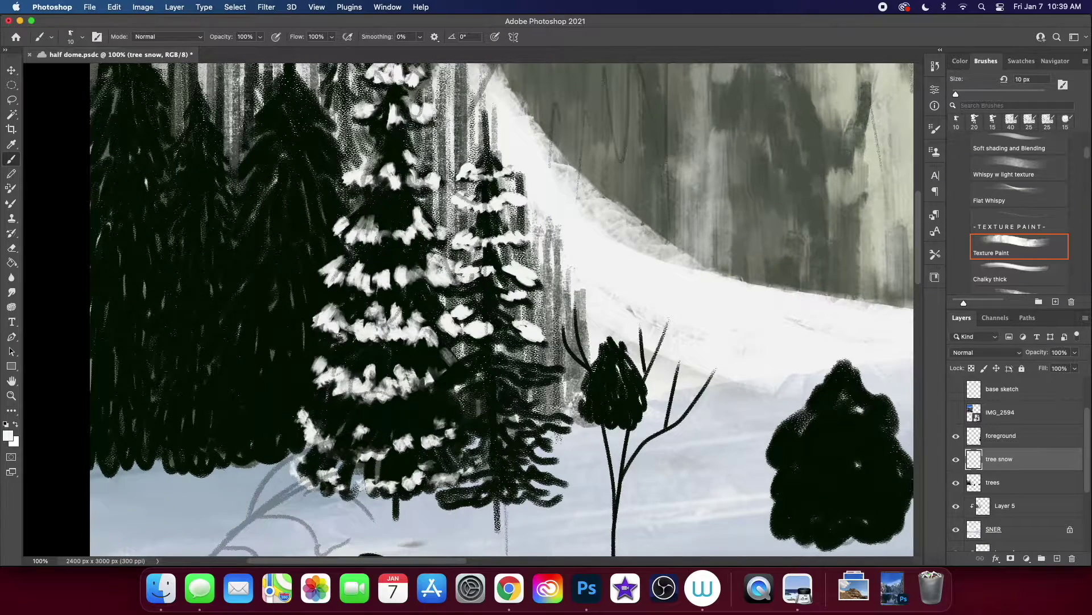
scroll(338, 336, down, 2)
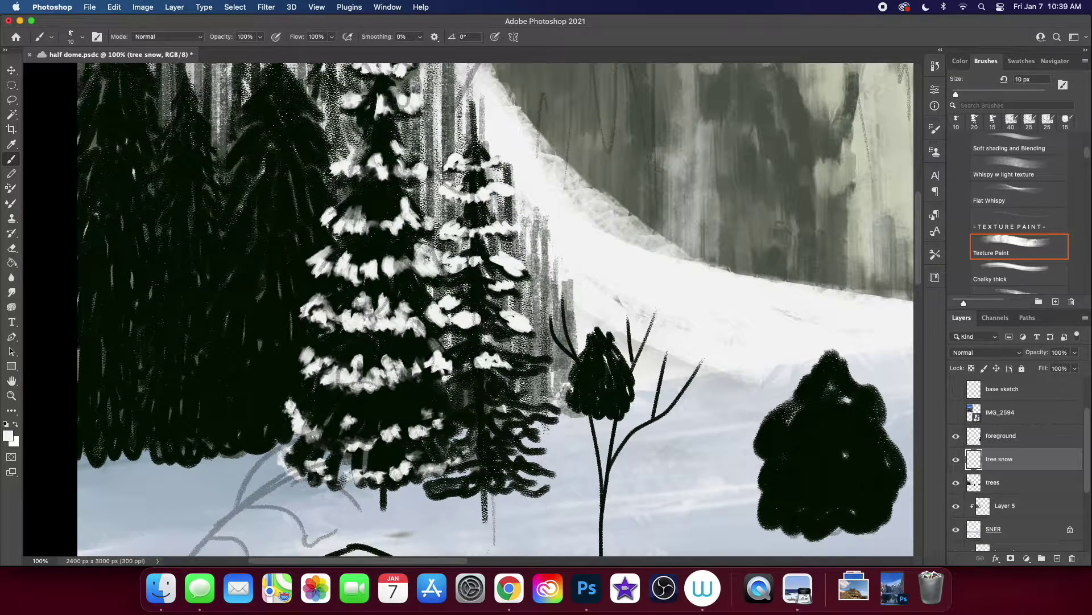
scroll(495, 323, down, 2)
mouse_move(552, 370)
mouse_down()
mouse_move(515, 384)
mouse_move(452, 373)
mouse_move(426, 409)
mouse_up()
drag(466, 433, 424, 450)
drag(512, 438, 484, 447)
key(super+minus)
key(super+minus)
key(super+plus)
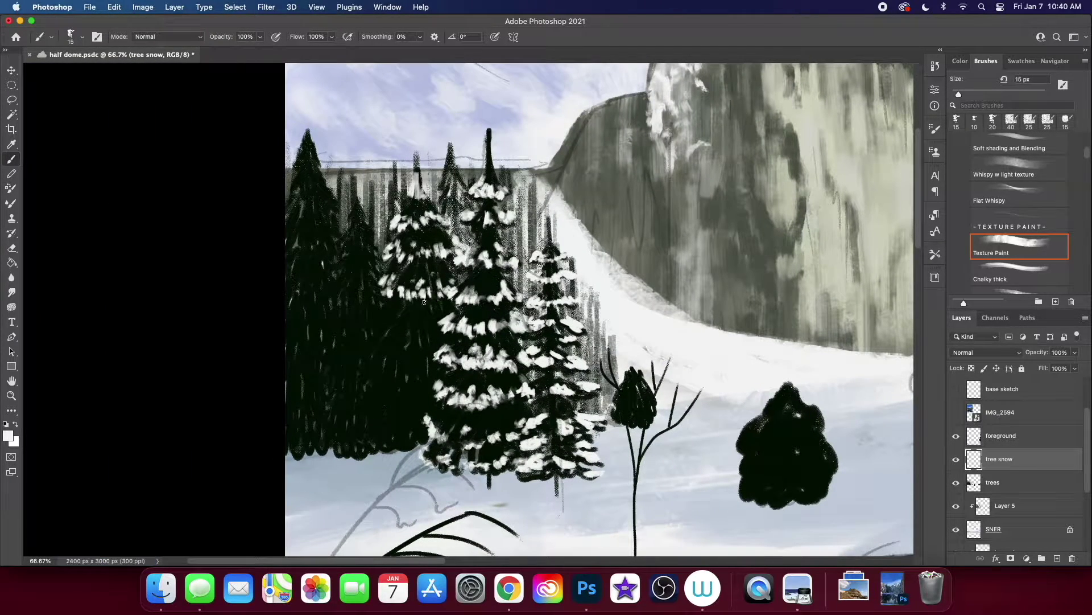
Step: Dab snow onto the branches of the left and leftmost trees
mouse_move(373, 350)
mouse_down()
mouse_move(398, 370)
mouse_move(392, 413)
mouse_move(435, 409)
mouse_up()
scroll(399, 399, left, 1)
drag(333, 261, 381, 271)
drag(356, 412, 389, 430)
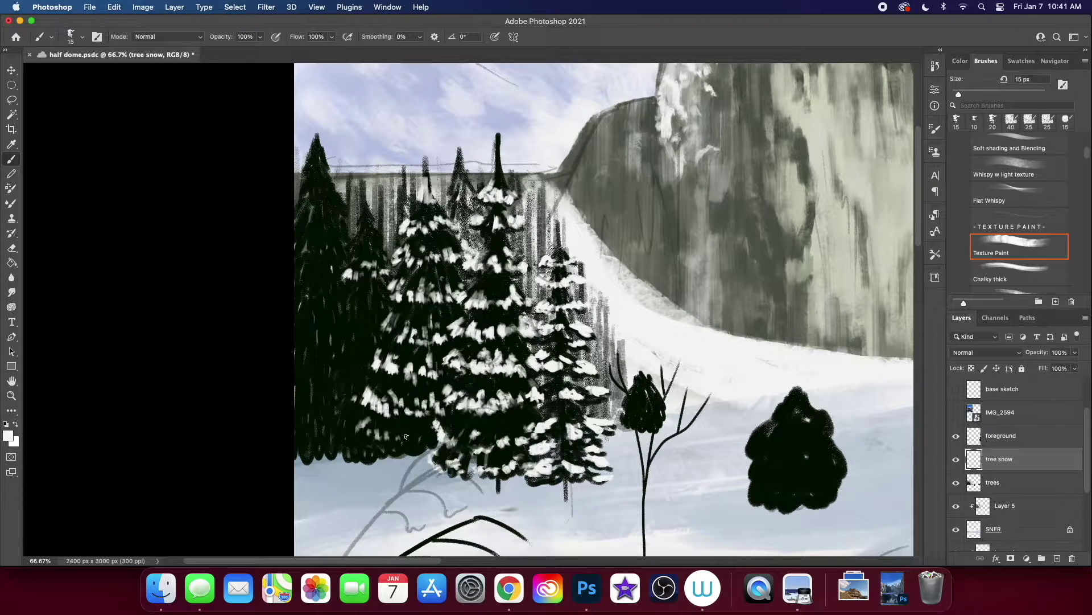
scroll(398, 436, left, 5)
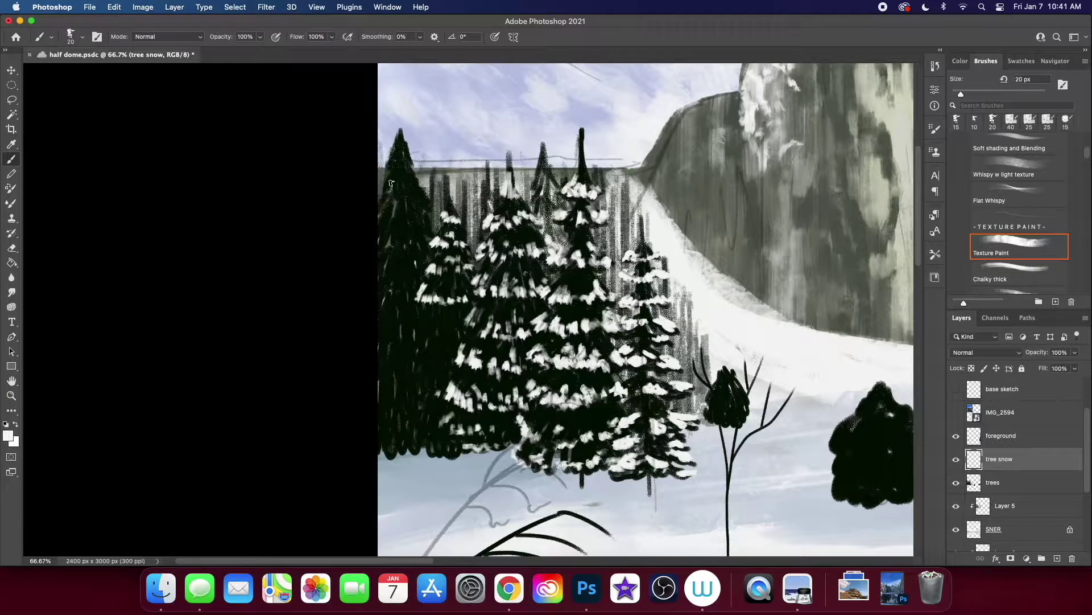
drag(391, 183, 406, 210)
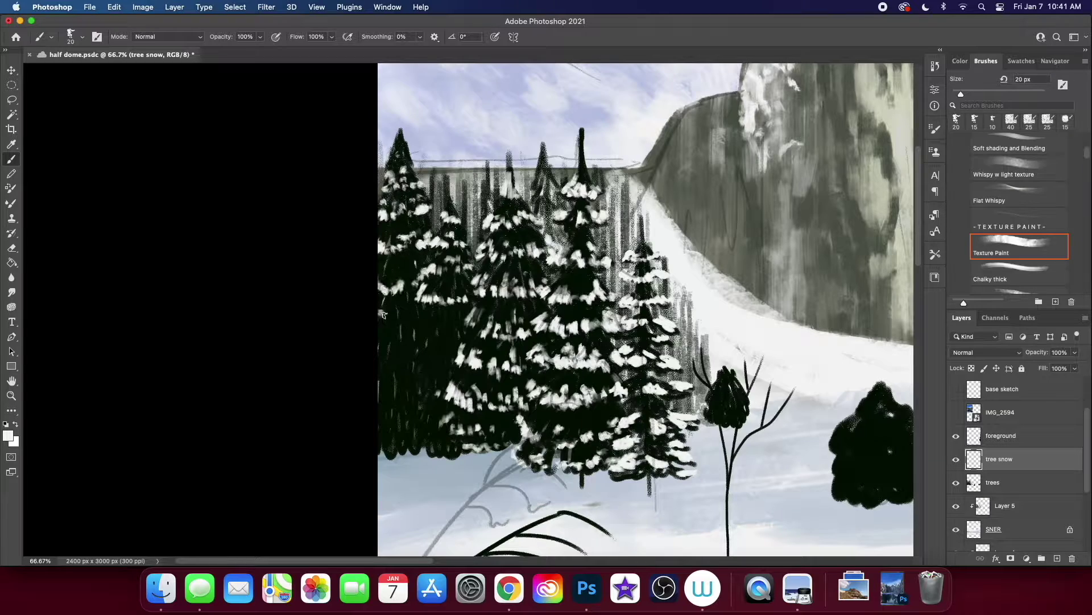
drag(383, 315, 420, 341)
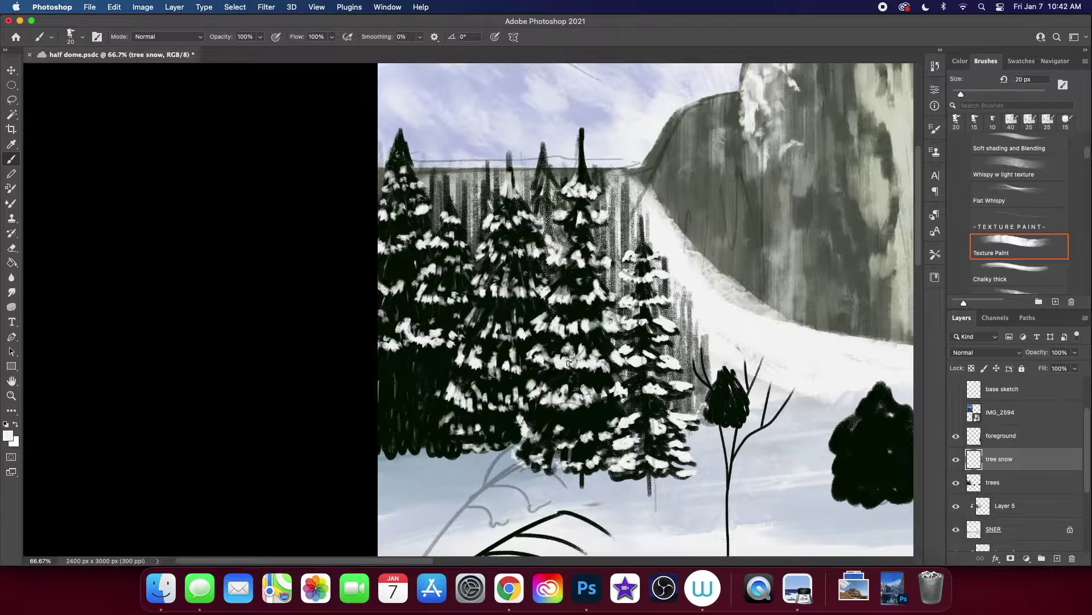
drag(406, 367, 435, 414)
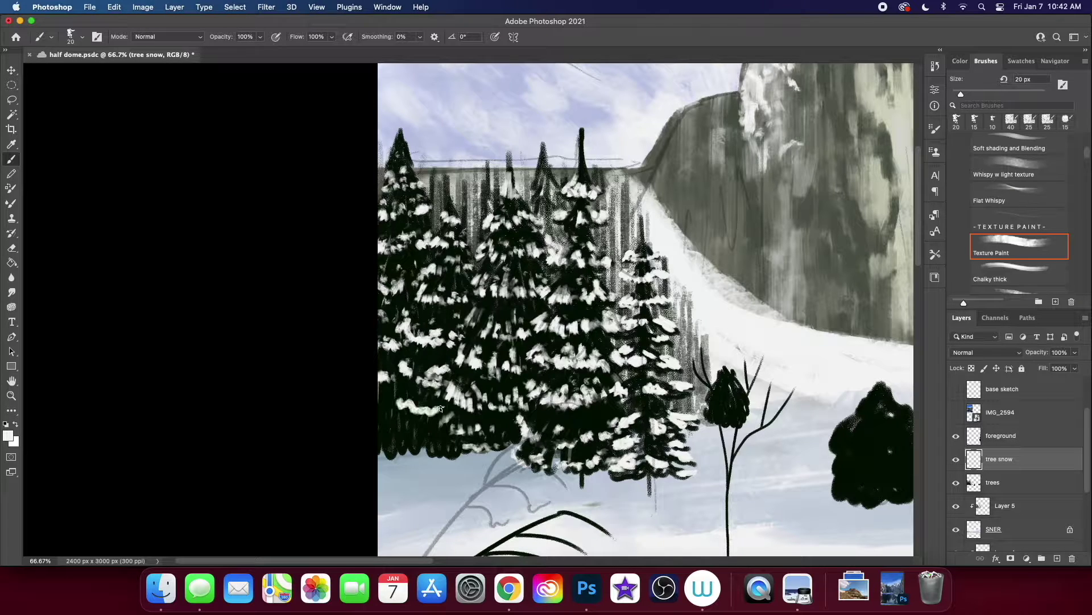
scroll(610, 373, right, 2)
scroll(610, 373, up, 1)
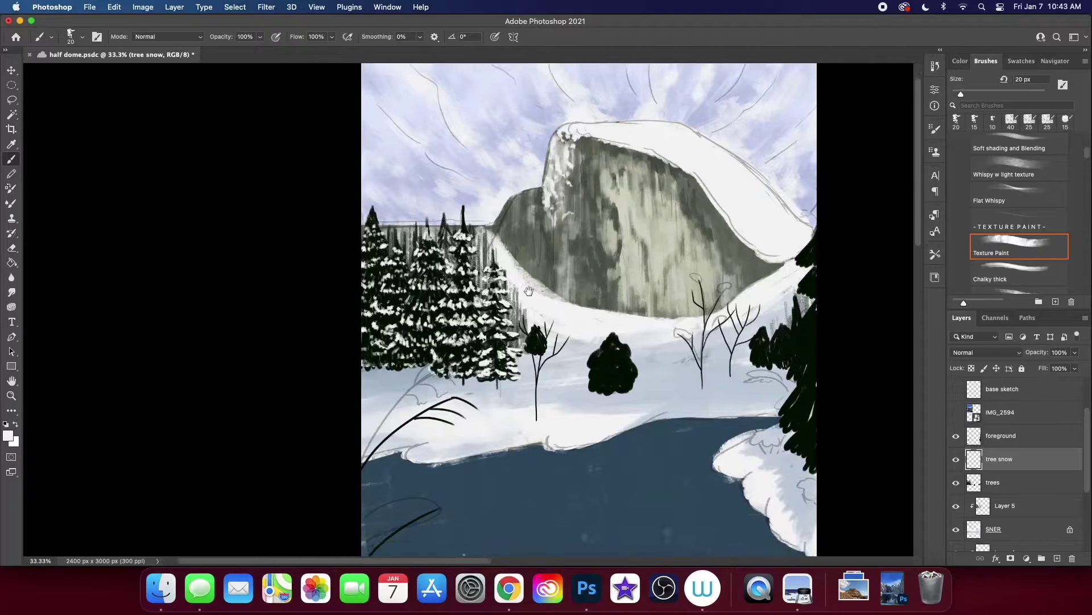
Step: Snow the small tree, painting out its dark trunk and branches on the trees layer
drag(369, 447, 554, 339)
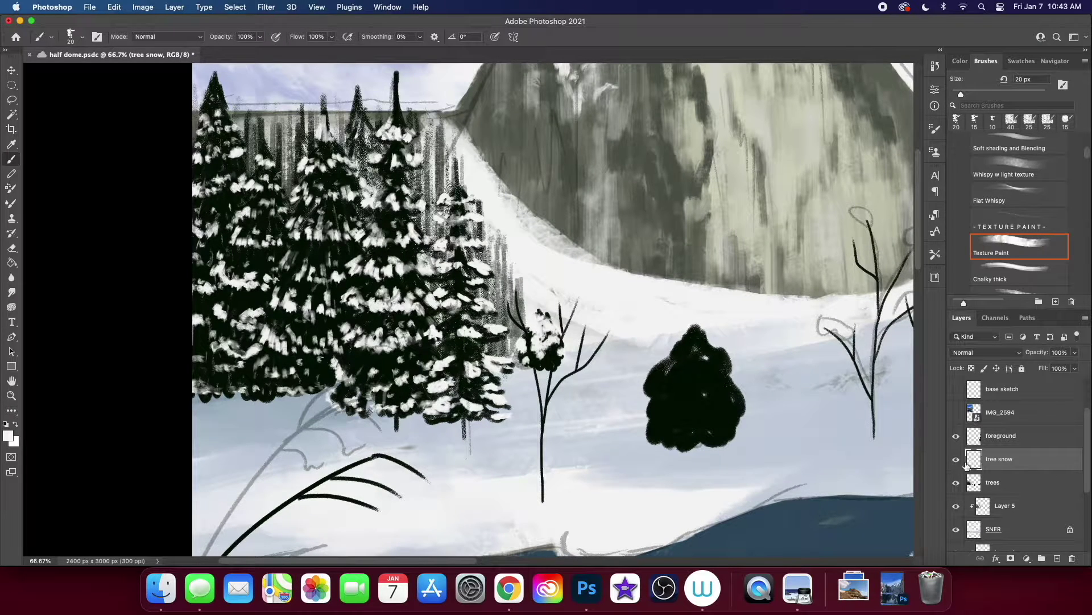
key(alt+bracketleft)
drag(561, 302, 512, 324)
drag(544, 370, 543, 484)
key(alt+bracketright)
drag(521, 355, 542, 360)
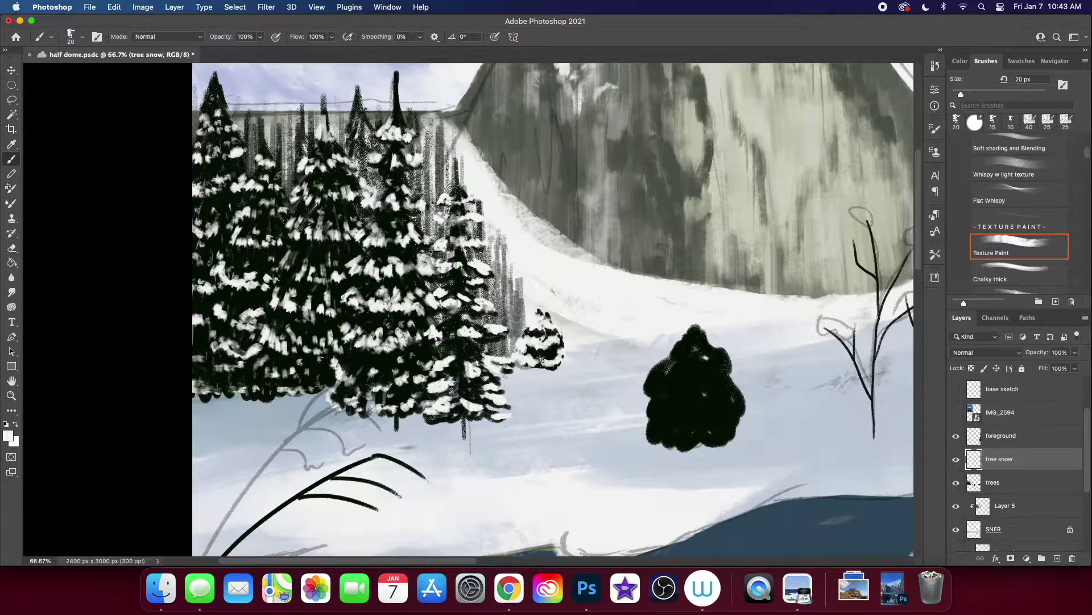
Step: Paint snow onto the round black bush and the trees on the right
scroll(543, 361, right, 2)
scroll(542, 360, right, 3)
mouse_move(546, 310)
mouse_down()
mouse_move(507, 358)
mouse_move(589, 382)
mouse_move(503, 409)
mouse_move(586, 407)
mouse_up()
scroll(569, 398, right, 6)
mouse_move(648, 310)
mouse_down()
mouse_move(629, 321)
mouse_move(632, 350)
mouse_up()
scroll(648, 313, right, 1)
drag(666, 302, 686, 372)
drag(690, 250, 692, 279)
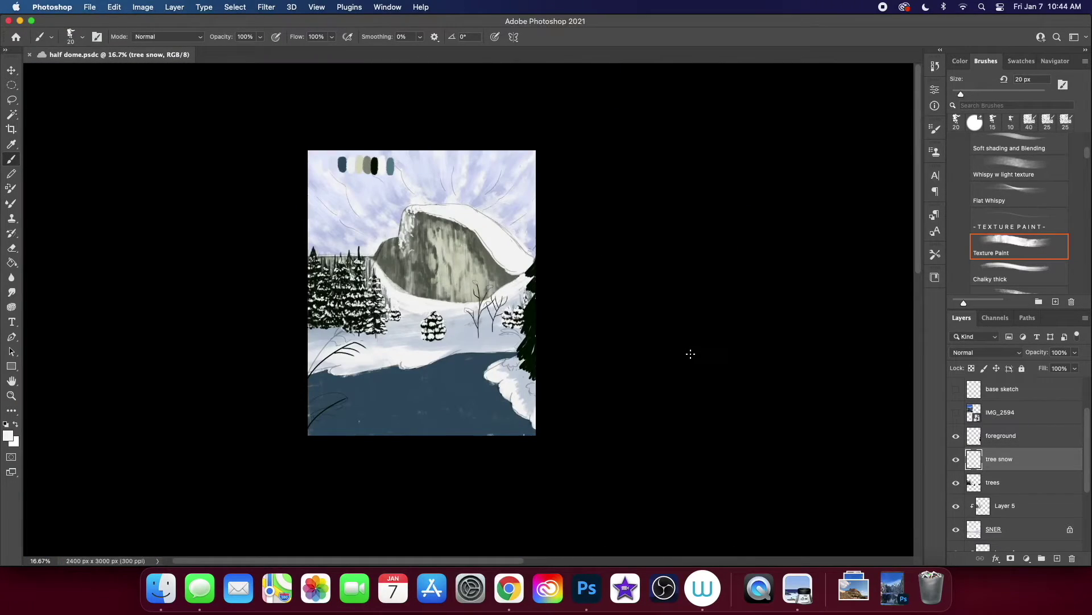
key(alt+bracketleft)
drag(695, 281, 404, 303)
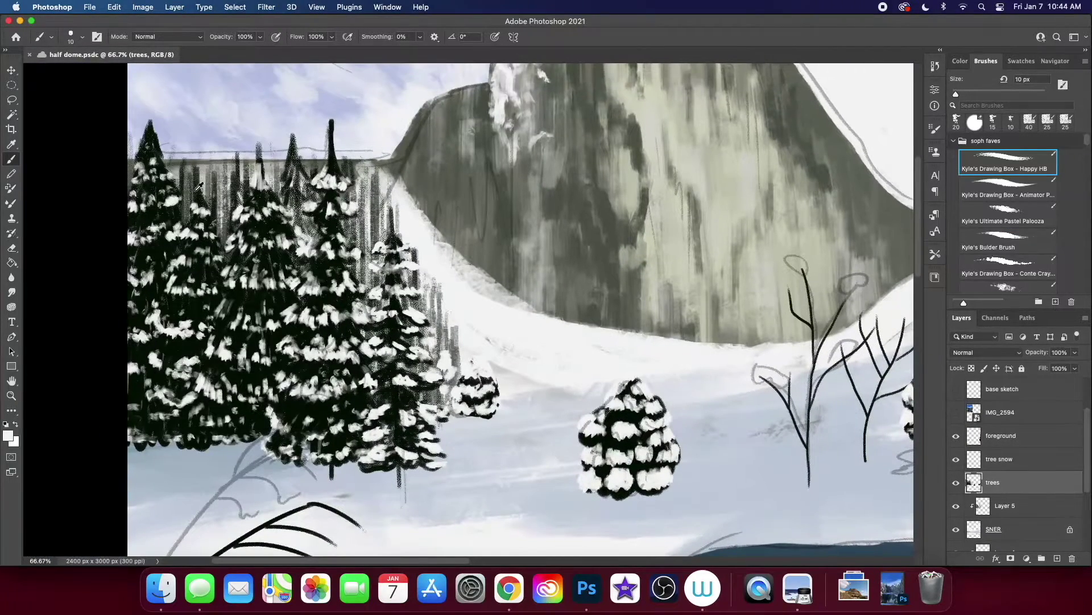
Step: Draw three thin black bare twigs in the snowfield around the small tree
key(x)
drag(477, 323, 466, 360)
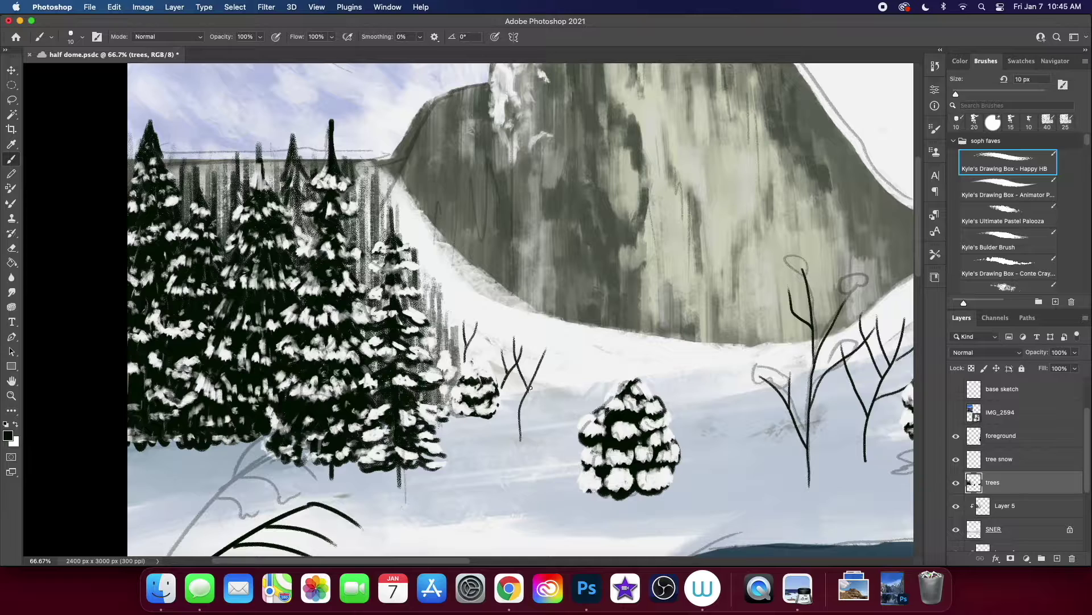
drag(553, 336, 553, 407)
scroll(501, 398, down, 1)
drag(437, 384, 448, 428)
scroll(433, 421, up, 2)
scroll(410, 370, up, 2)
scroll(393, 330, left, 3)
scroll(307, 285, up, 2)
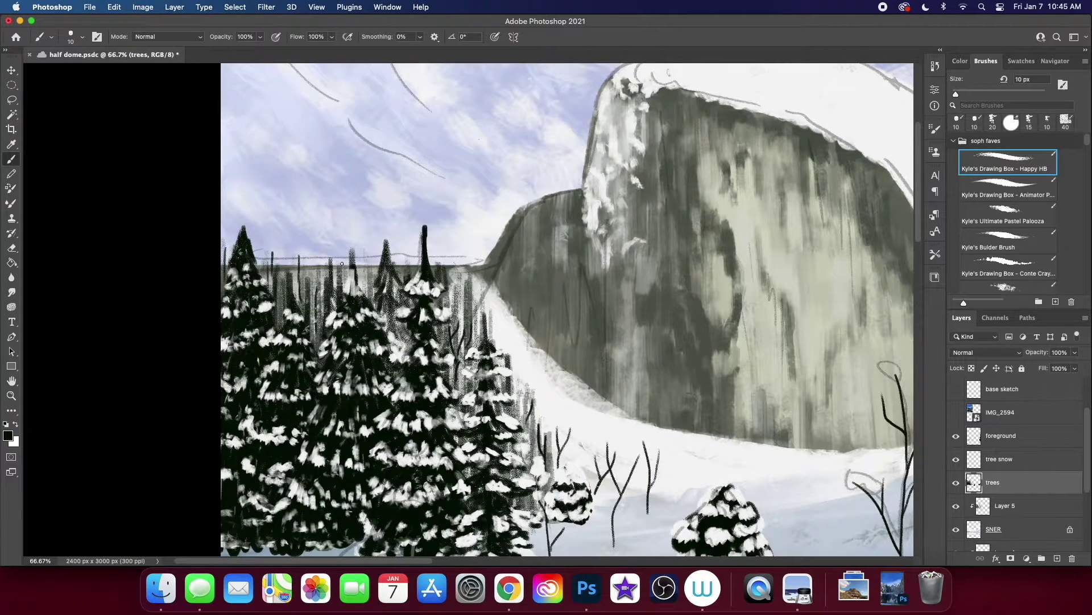
key(super+minus)
key(super+minus)
key(super+minus)
scroll(621, 303, down, 2)
Step: Set white as the colour and move to the SNER snow layer with a slightly smaller brush
key(alt+bracketright)
alt+click(475, 278)
scroll(475, 278, up, 3)
super+click(464, 215)
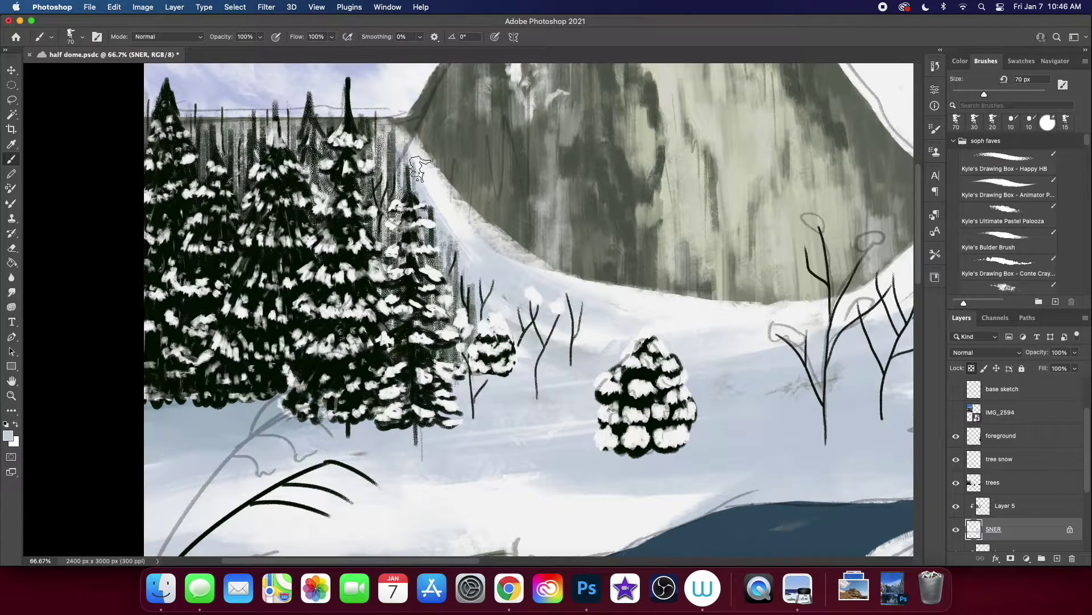
scroll(463, 215, right, 5)
key(alt+bracketright)
key(alt+bracketright)
key(alt+bracketright)
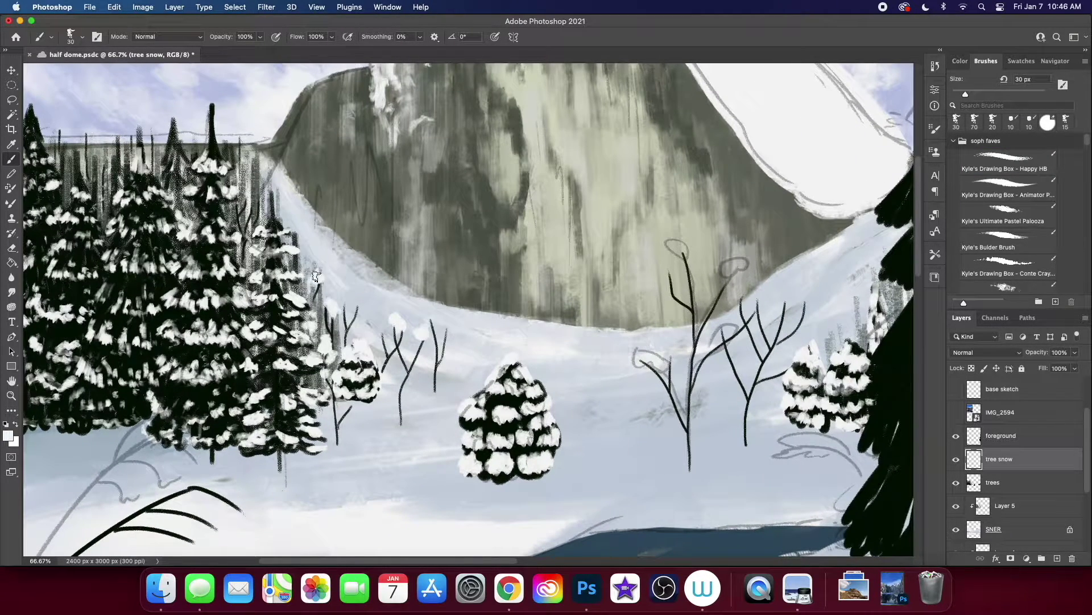
Step: Cap the bare twigs and a branch tip with snow, then add a new empty layer
click(316, 277)
drag(242, 196, 258, 219)
scroll(761, 385, right, 5)
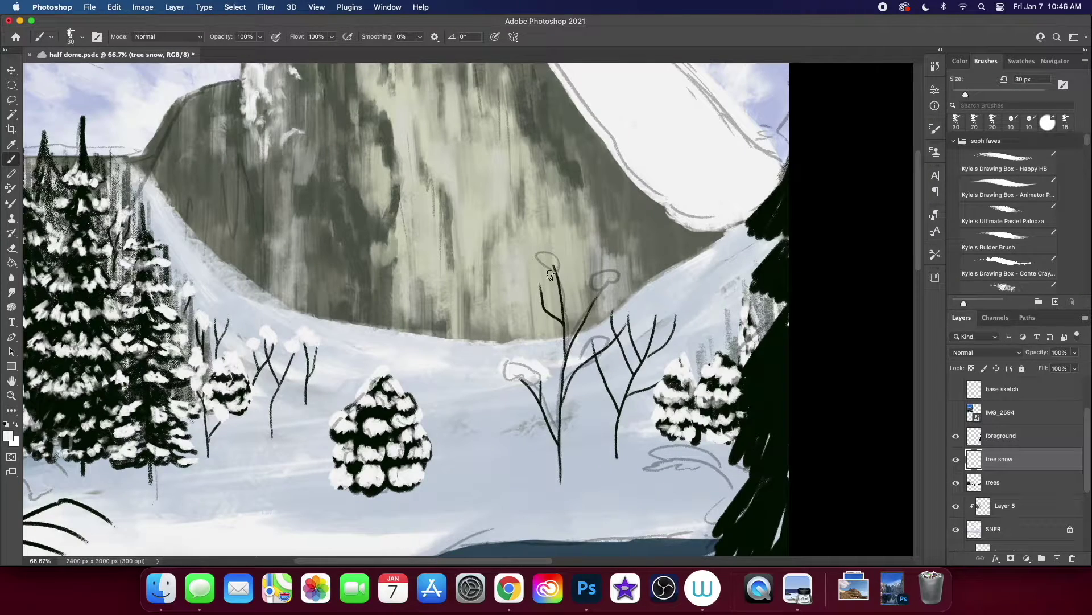
drag(596, 294, 588, 303)
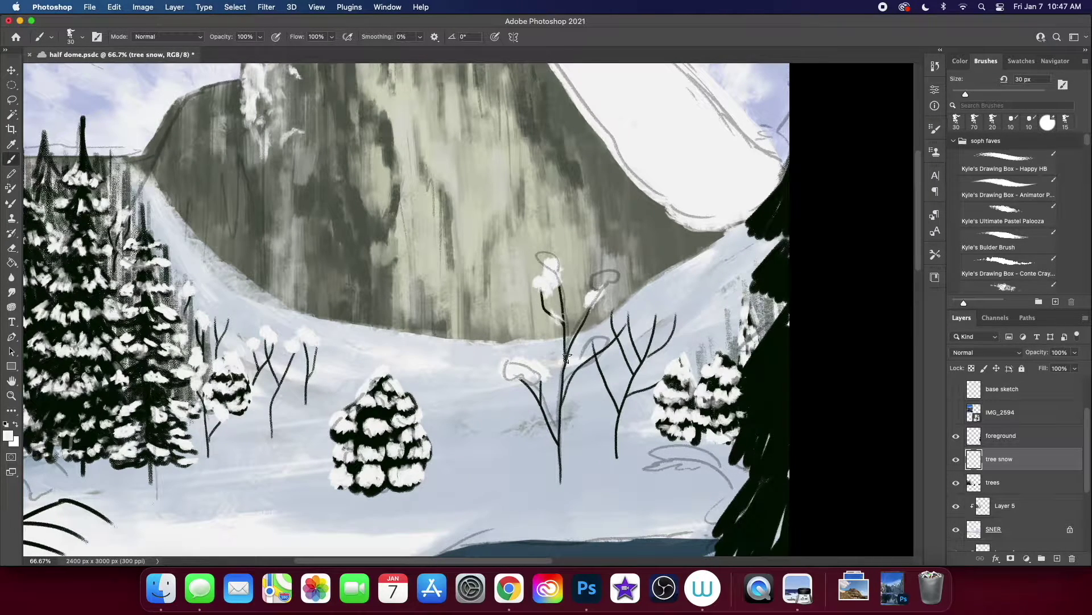
key(bracketleft)
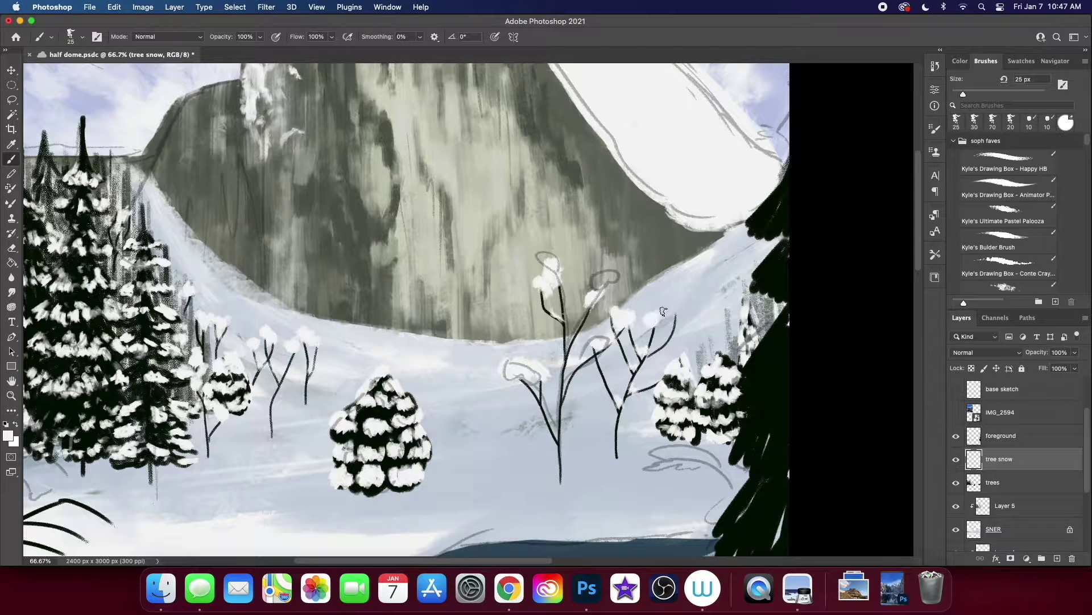
scroll(670, 318, down, 5)
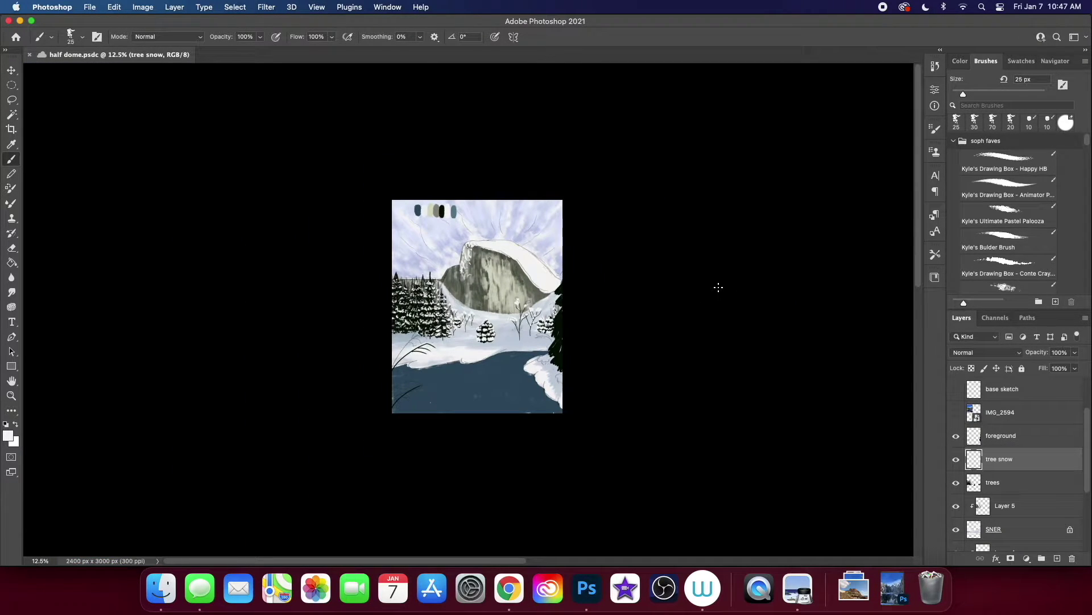
key(alt+shift+super+n)
key(super+equal)
key(super+equal)
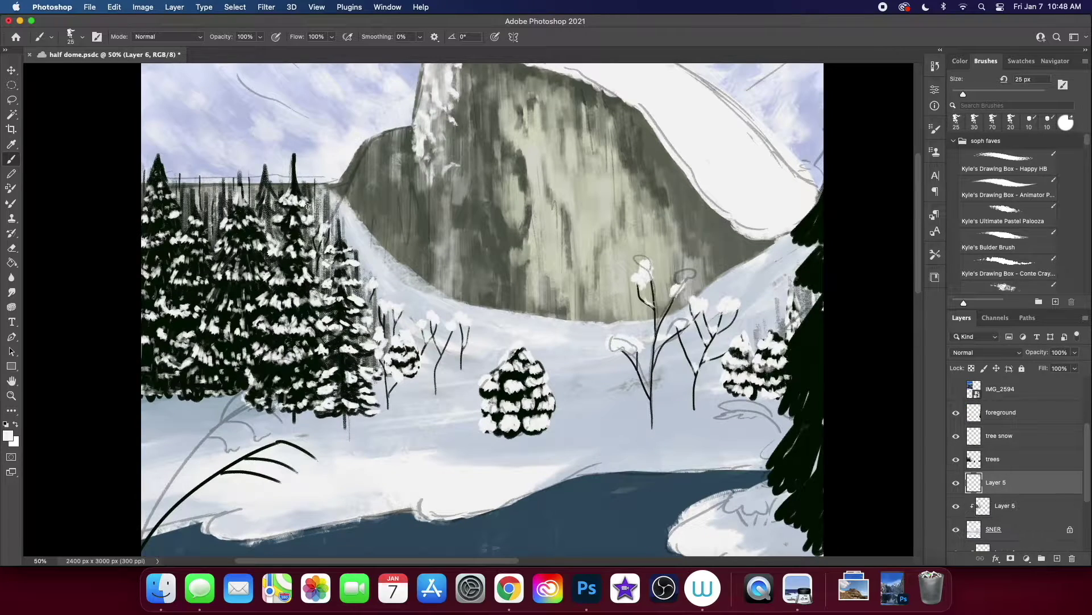
Step: Sample the dark tree colour and paint small distant trees along Half Dome's cliff base
alt+click(182, 195)
key(bracketleft)
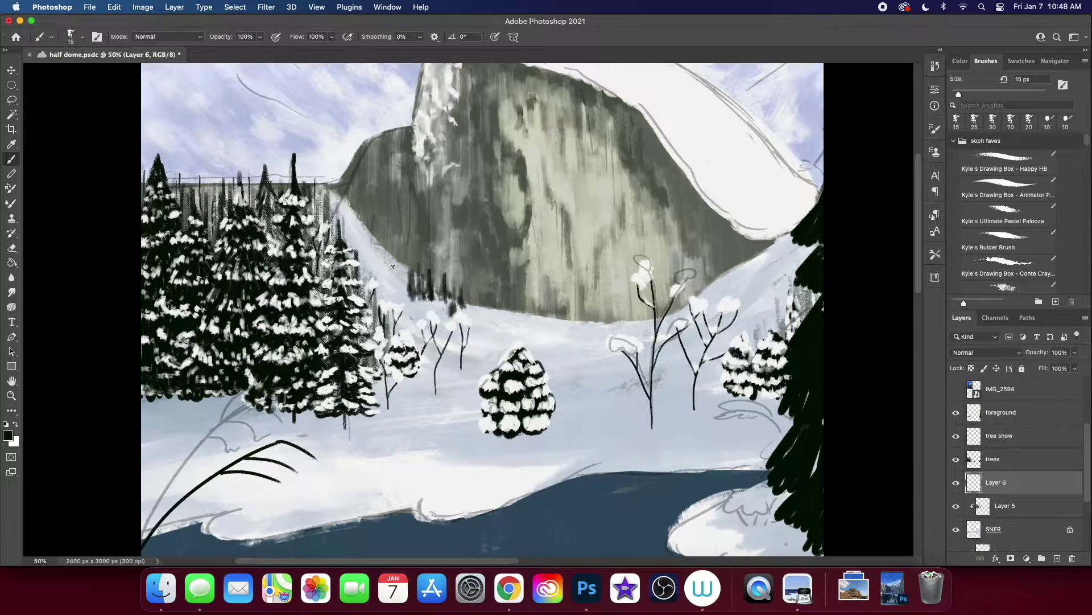
drag(393, 266, 380, 269)
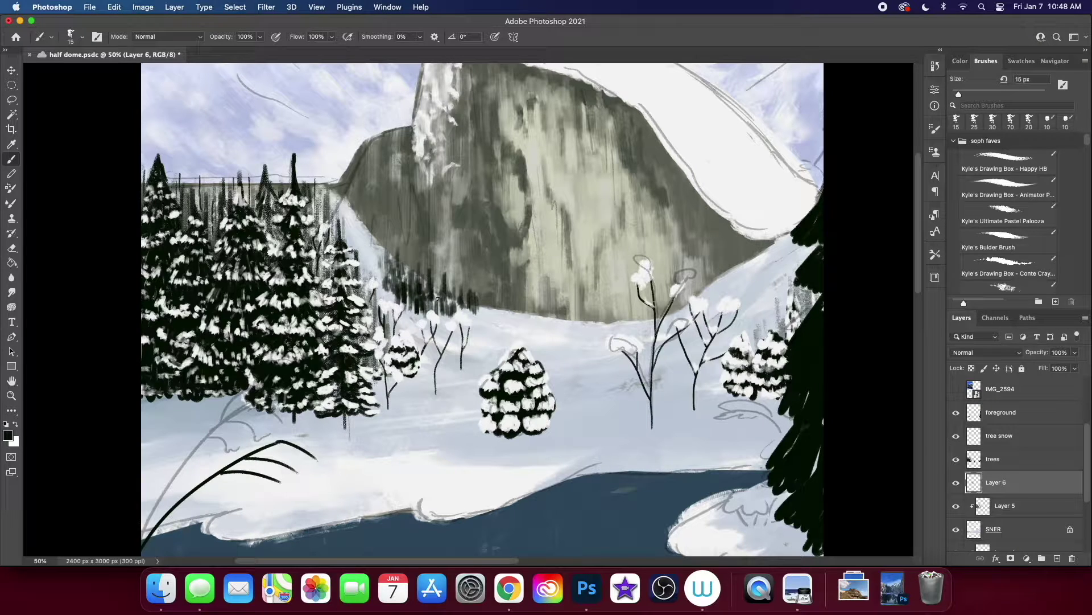
key(bracketright)
drag(700, 281, 683, 301)
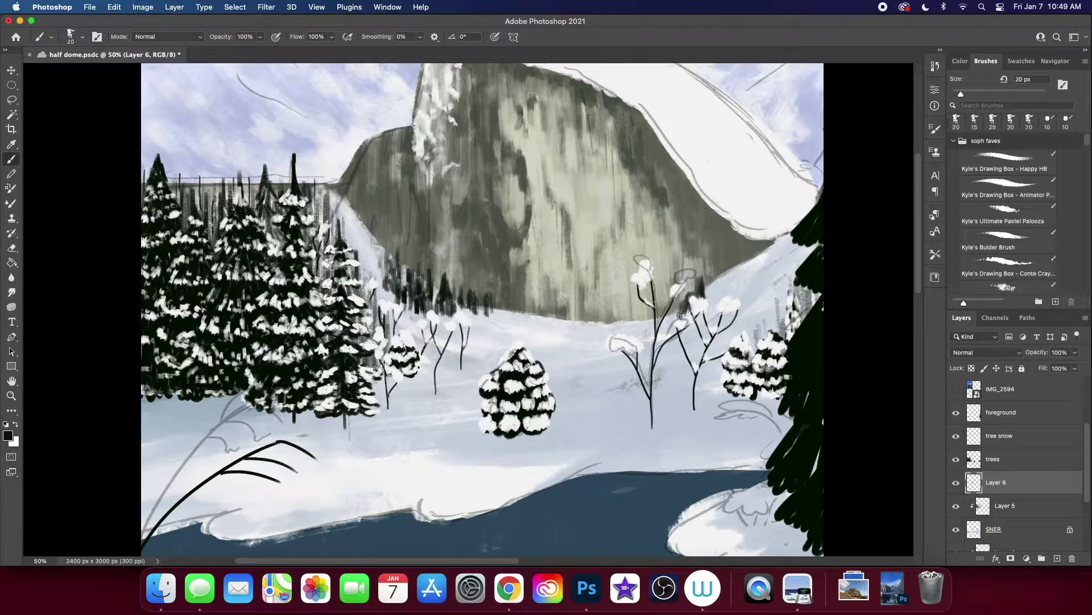
drag(633, 325, 584, 317)
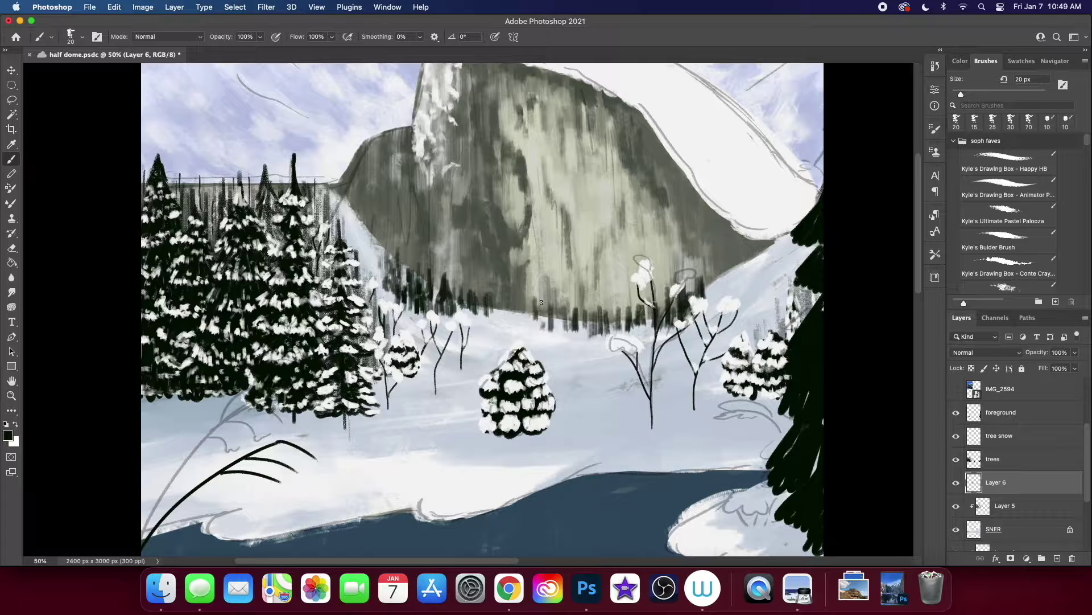
drag(394, 253, 360, 248)
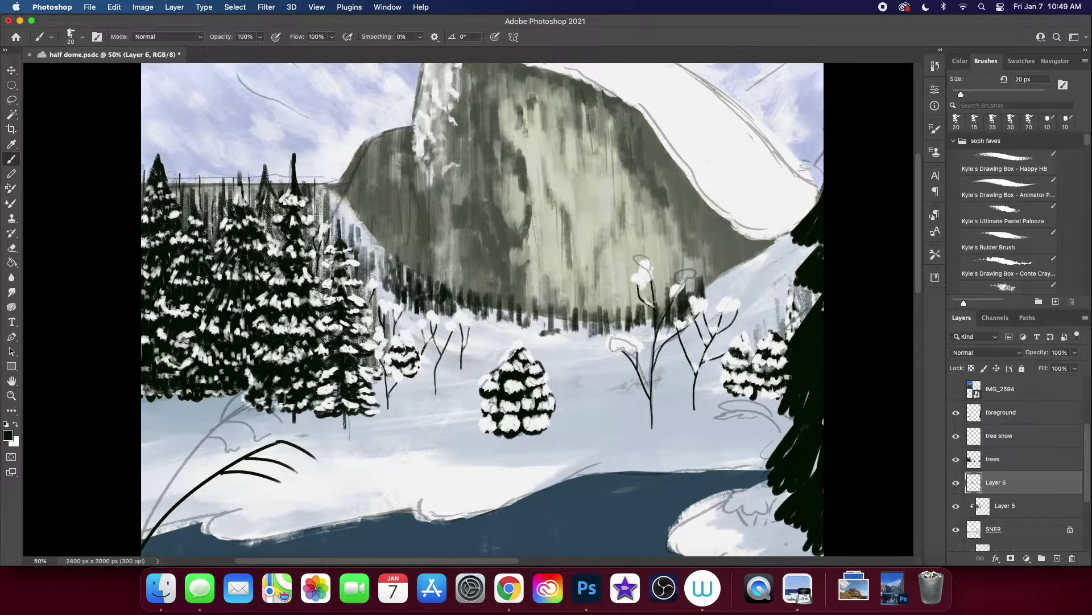
Step: Thicken the dark tree line with more vertical strokes near the bare trees
scroll(422, 339, right, 2)
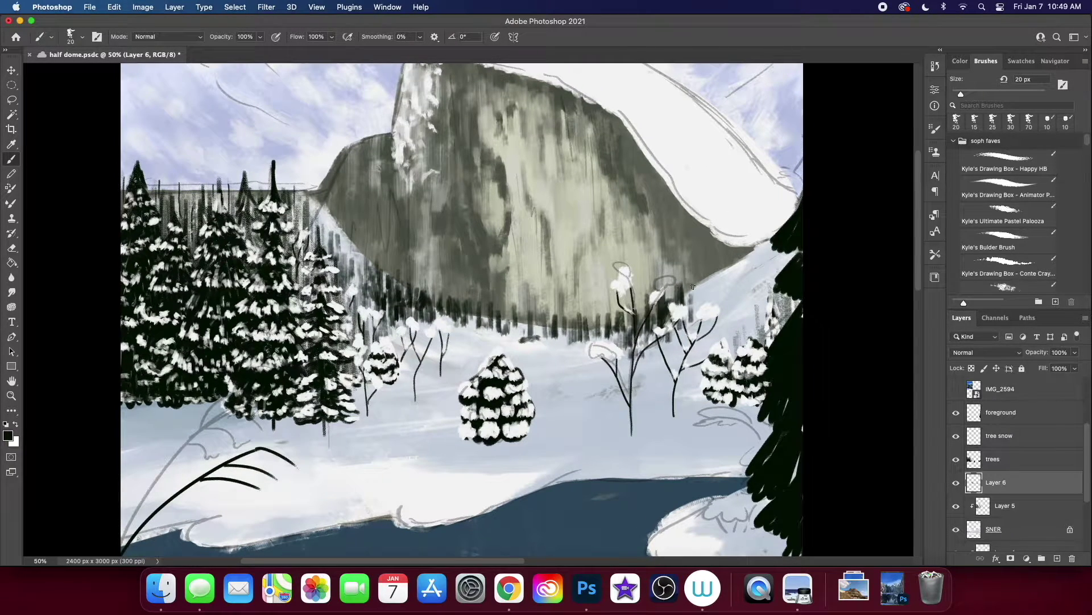
drag(692, 301, 699, 280)
scroll(691, 302, down, 3)
scroll(562, 307, up, 5)
drag(555, 345, 562, 307)
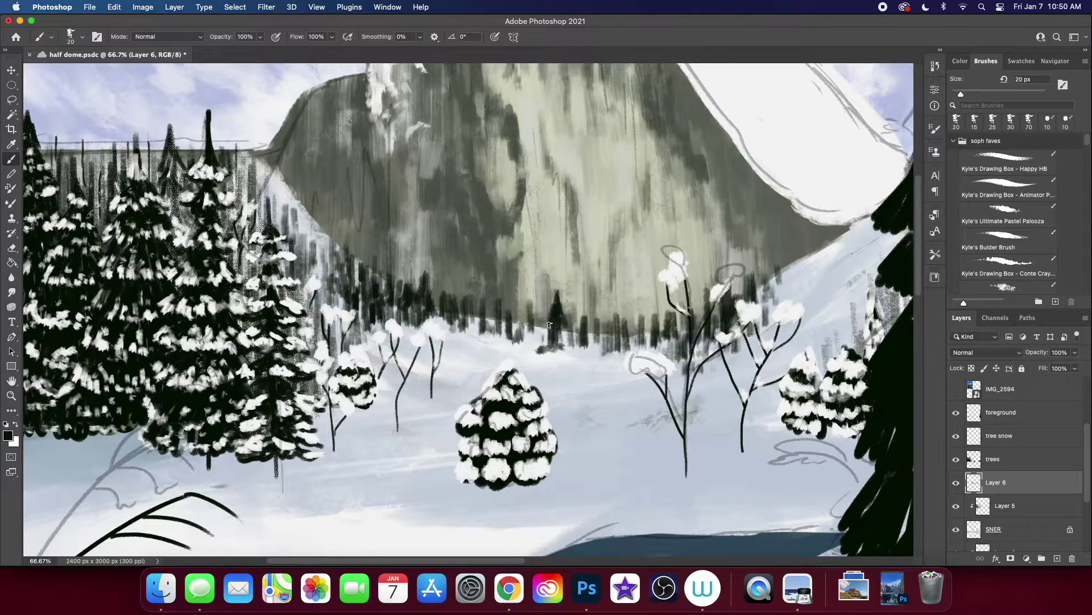
drag(604, 295, 610, 338)
drag(699, 291, 691, 334)
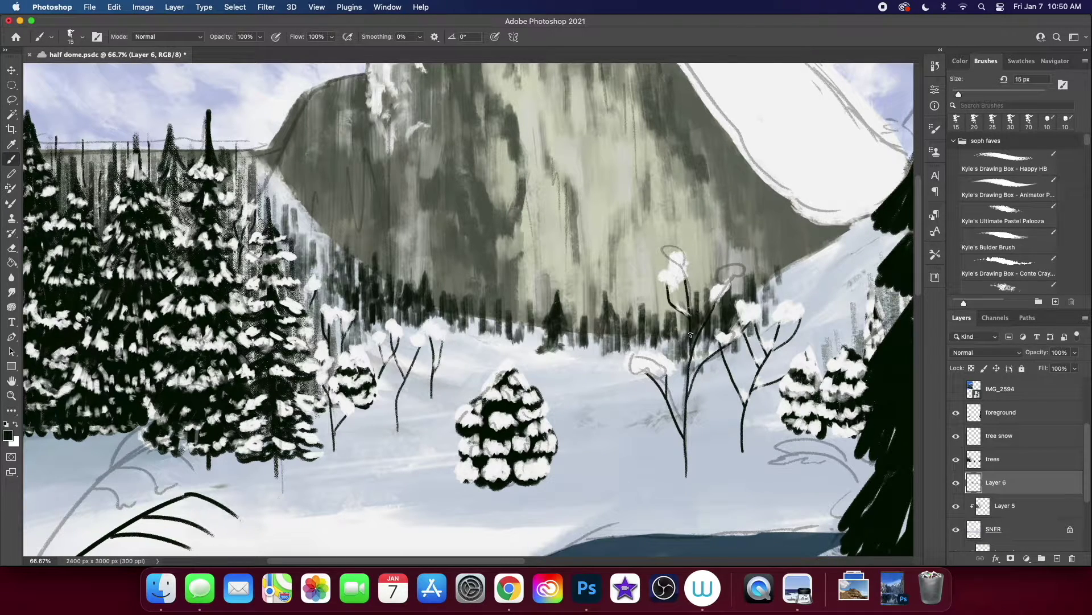
drag(580, 325, 612, 353)
Step: On the unlocked SNER layer, paint lighter strokes along the tree line with a 35 px brush
key(alt+bracketleft)
key(alt+bracketleft)
key(bracketright)
key(slash)
key(bracketright)
mouse_move(293, 188)
mouse_down()
mouse_move(401, 285)
mouse_move(637, 335)
mouse_move(673, 329)
mouse_up()
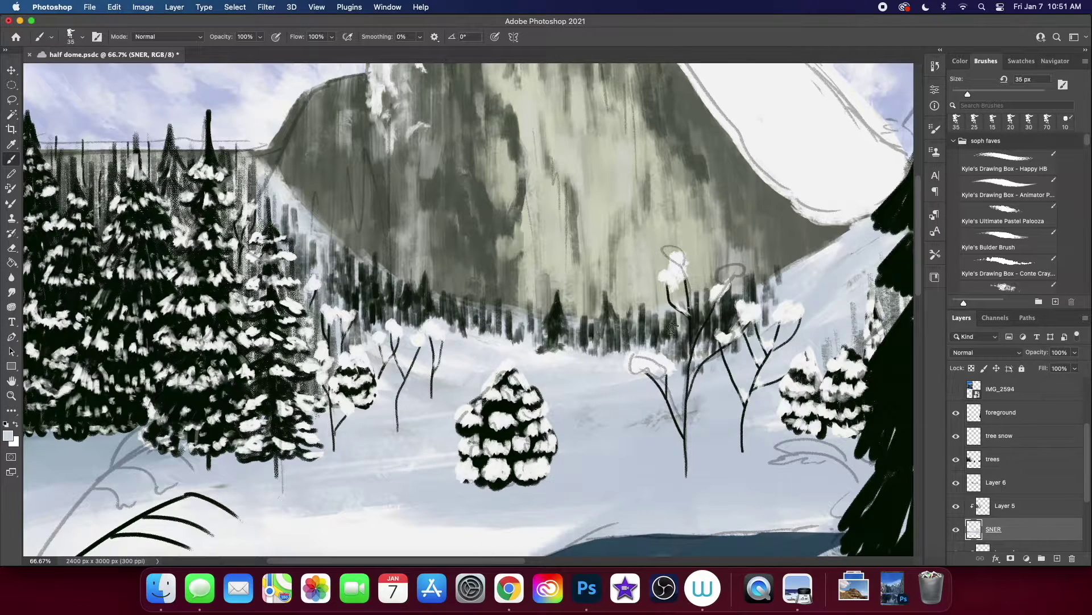
key(ctrl+minus)
key(ctrl+minus)
key(ctrl+minus)
key(ctrl+equal)
key(ctrl+equal)
Step: Draw black branches of a new bare tree on the foreground layer
key(alt+bracketright)
key(alt+bracketright)
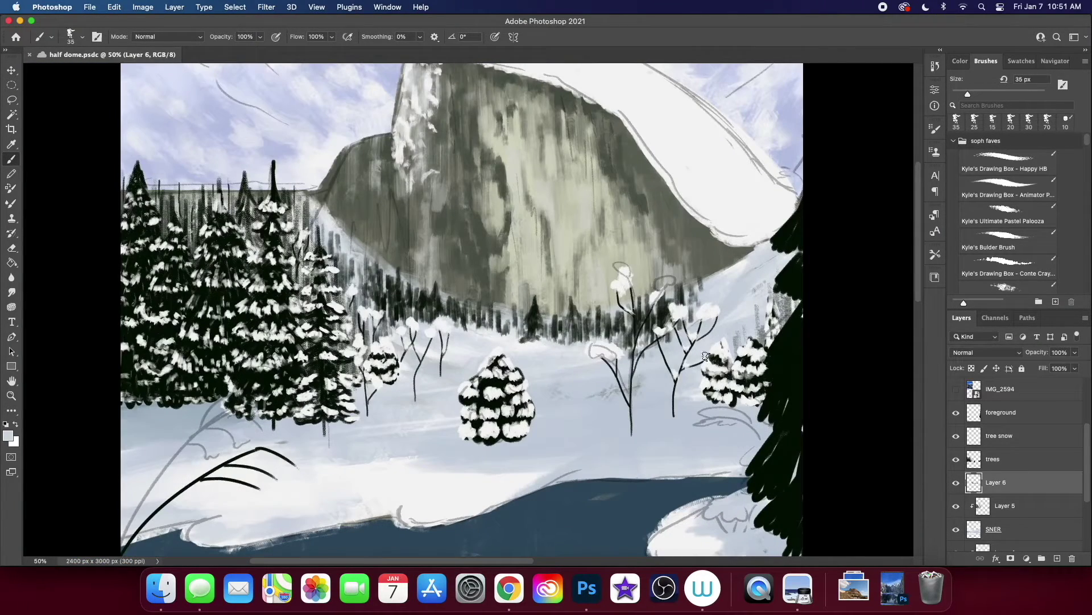
key(alt+bracketright)
key(alt+bracketright)
key(d)
key(shift+comma)
drag(435, 458, 482, 341)
drag(445, 412, 424, 348)
drag(461, 383, 462, 341)
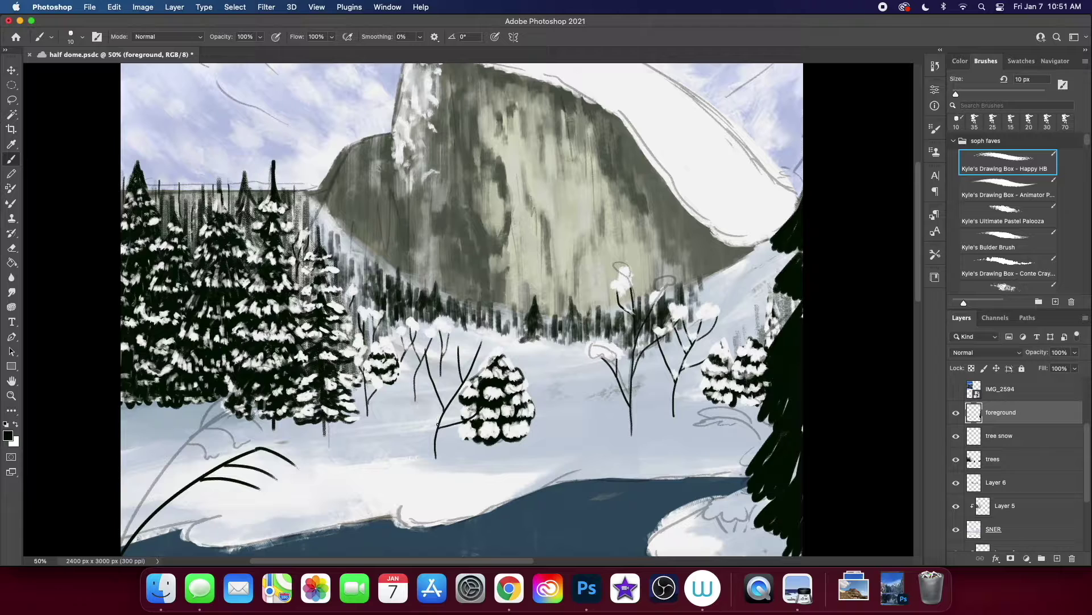
Step: With a larger brush, paint dark leafy strokes on the lower-left reed
scroll(533, 334, down, 10)
key(ctrl+equal)
key(bracketright)
drag(276, 421, 333, 418)
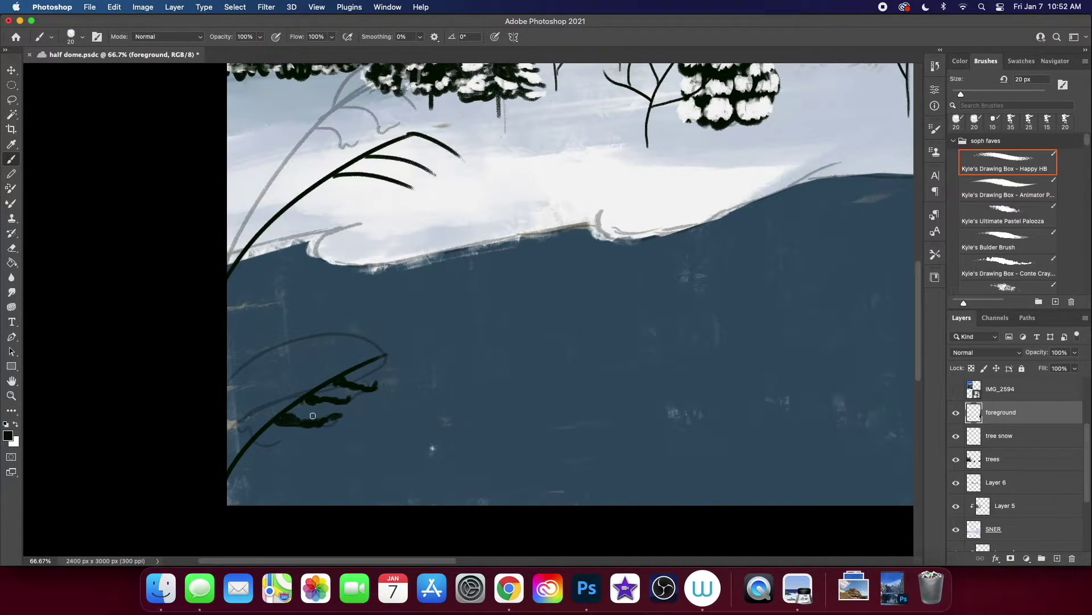
scroll(409, 391, up, 5)
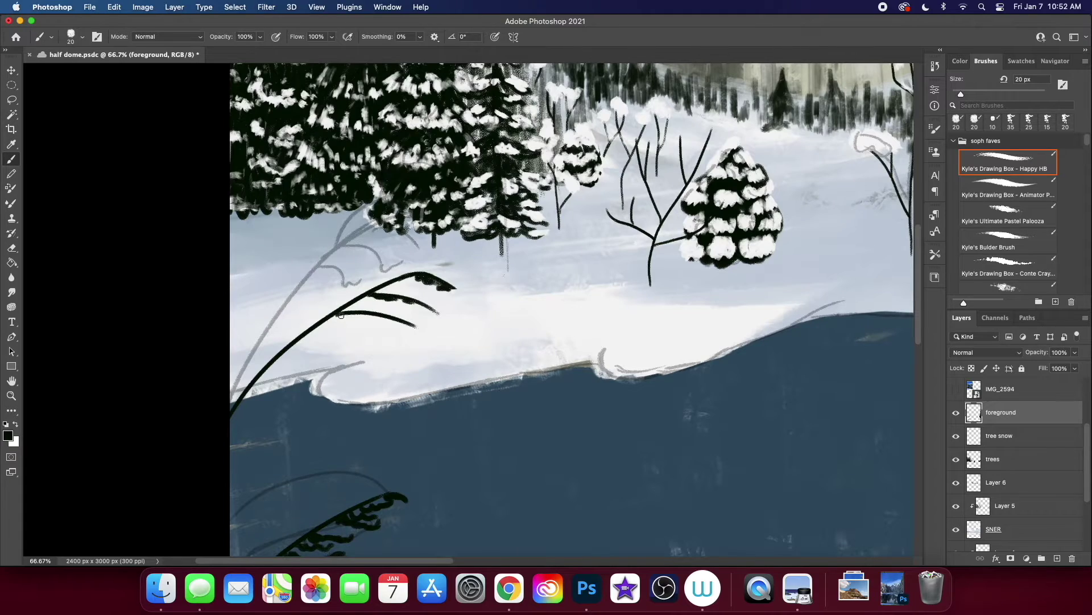
Step: Zoom out, select the SNER layer and choose the Texture Paint brush
key(ctrl+minus)
key(ctrl+minus)
key(ctrl+minus)
key(ctrl+equal)
scroll(774, 320, right, 3)
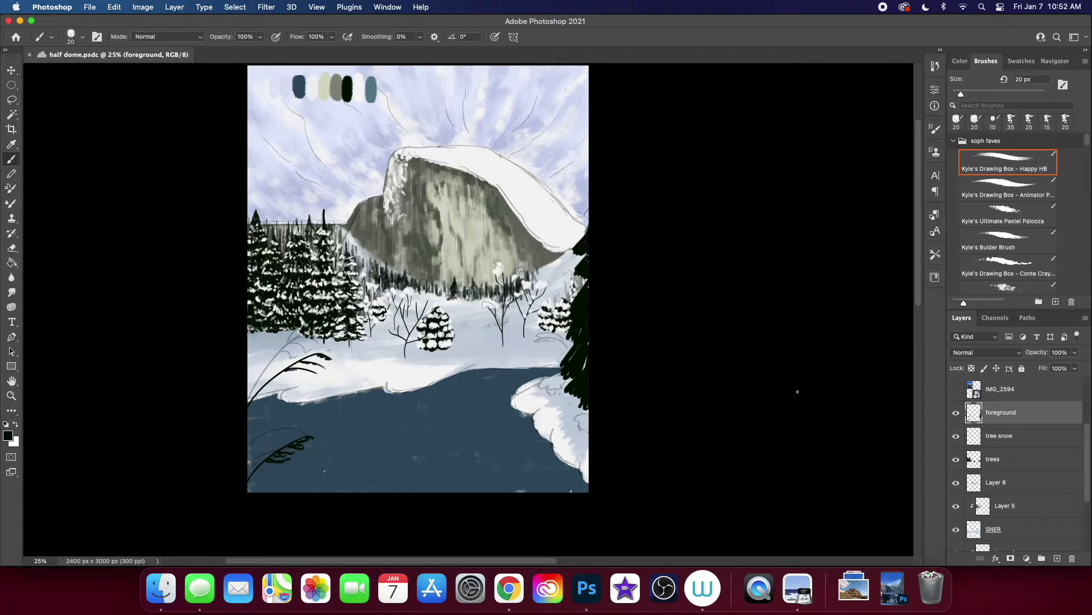
click(994, 505)
scroll(1013, 216, down, 10)
click(1019, 228)
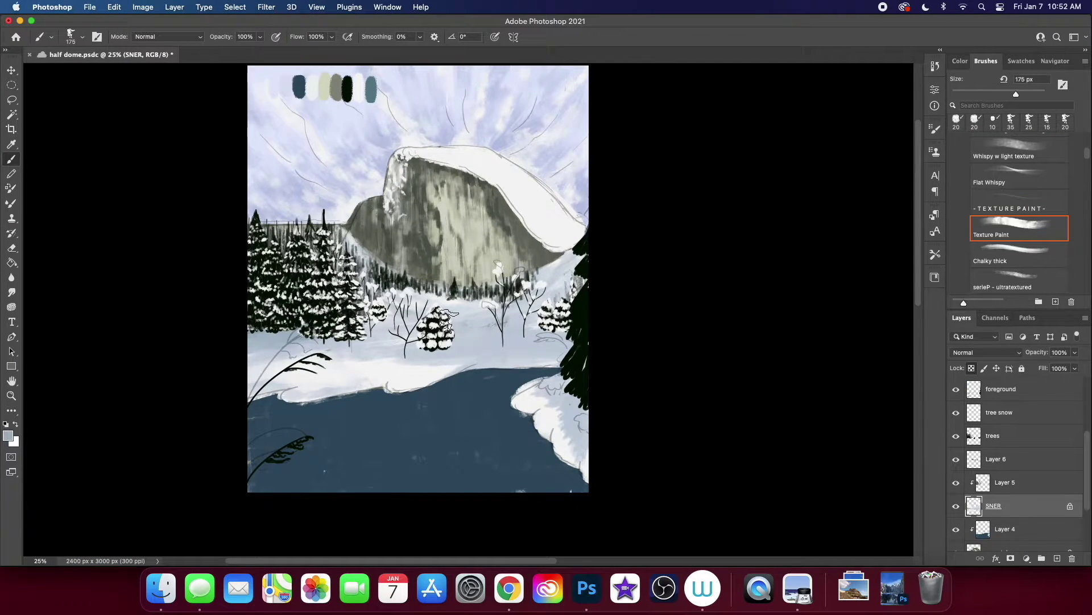
Step: Paint light grey shadows under the small snowy bush
key(ctrl+equal)
key(bracketleft)
key(bracketleft)
key(bracketleft)
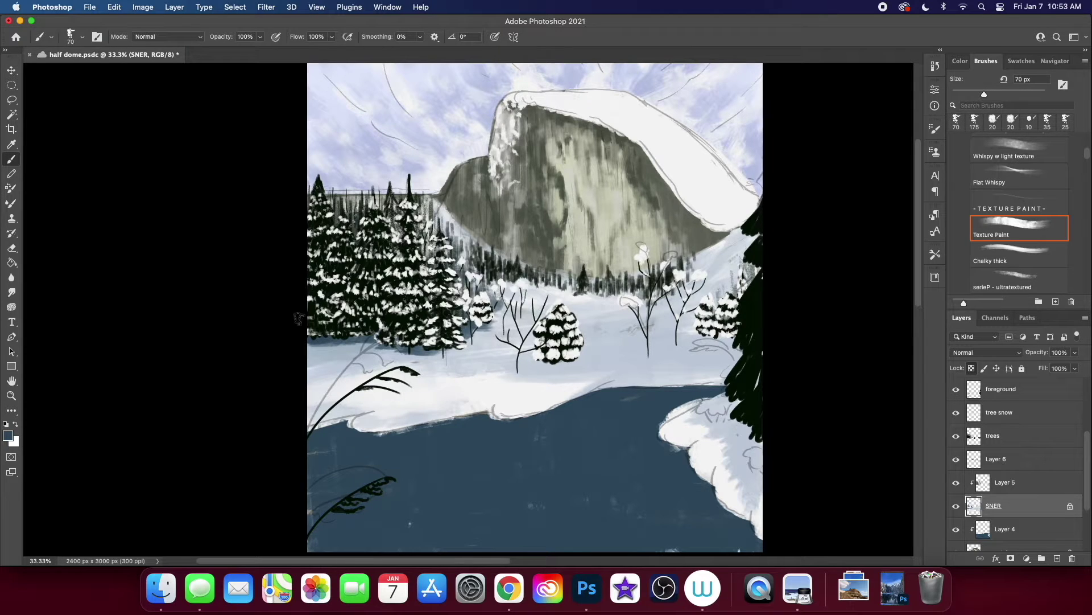
alt+click(739, 344)
drag(711, 341, 539, 378)
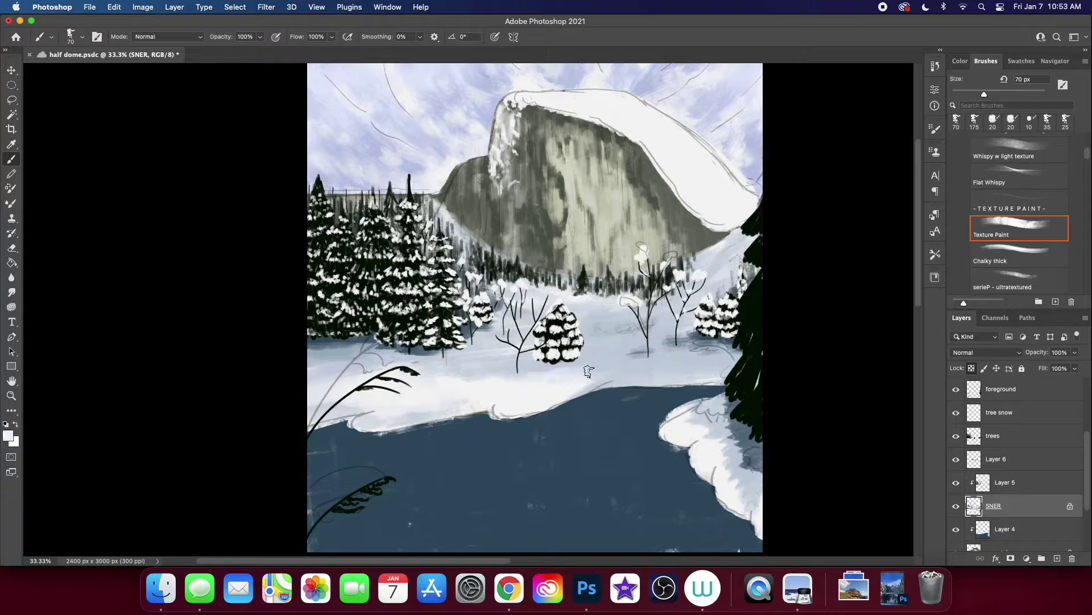
Step: Brighten the meadow snow toward the bare trees with white, then ready a soft airbrush on Layer 6
alt+click(478, 398)
mouse_move(495, 361)
mouse_down()
mouse_move(636, 316)
mouse_move(633, 461)
mouse_up()
key(alt+bracketright)
key(alt+bracketright)
key(alt+bracketright)
key(alt+bracketleft)
key(alt+bracketleft)
key(alt+bracketleft)
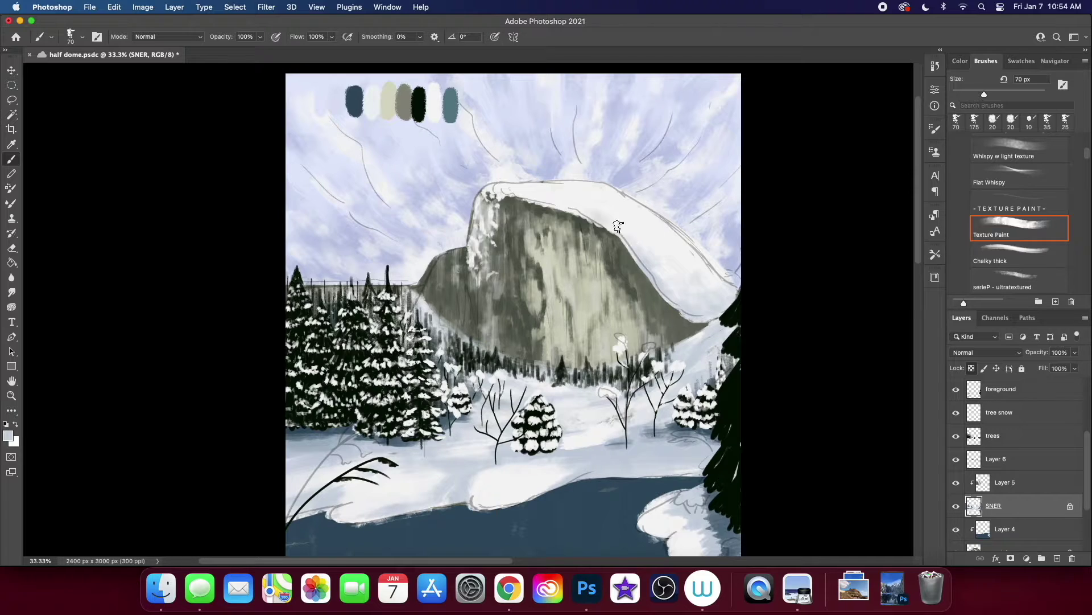
key(super+minus)
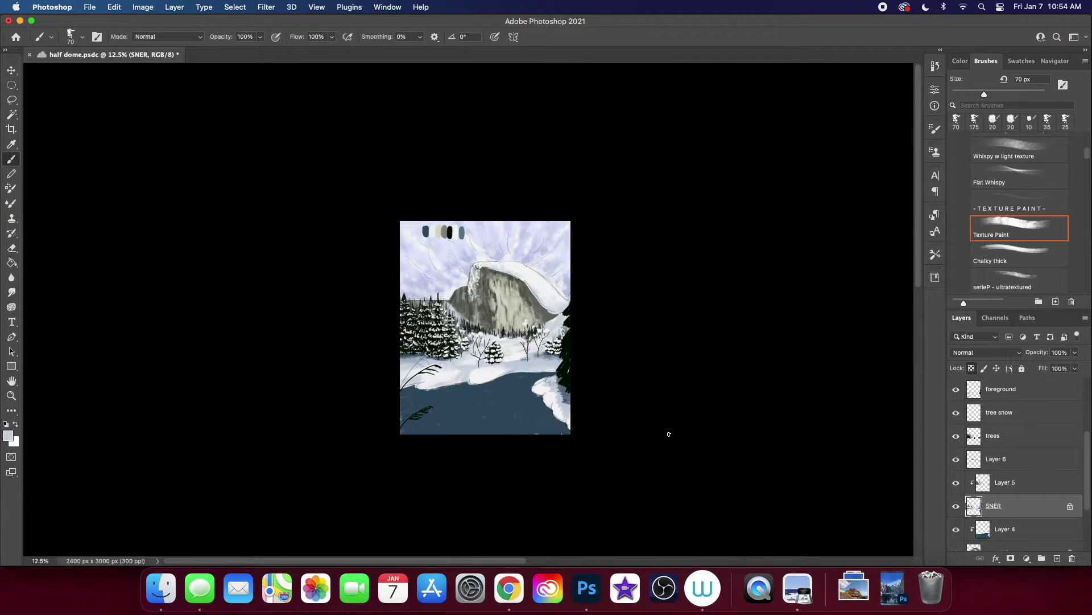
key(alt+bracketright)
key(alt+bracketright)
key(comma)
key(comma)
key(bracketleft)
key(bracketleft)
Step: Airbrush soft white mist across Half Dome's lower cliff base on Layer 6
drag(410, 318, 643, 341)
drag(529, 317, 438, 319)
key(bracketright)
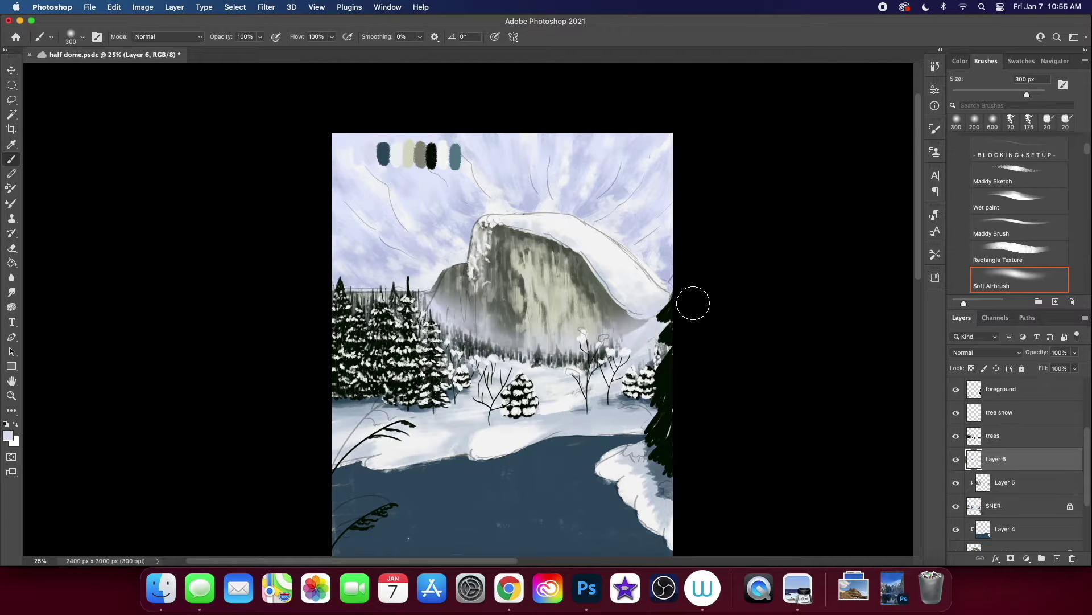
key(ctrl+bracketright)
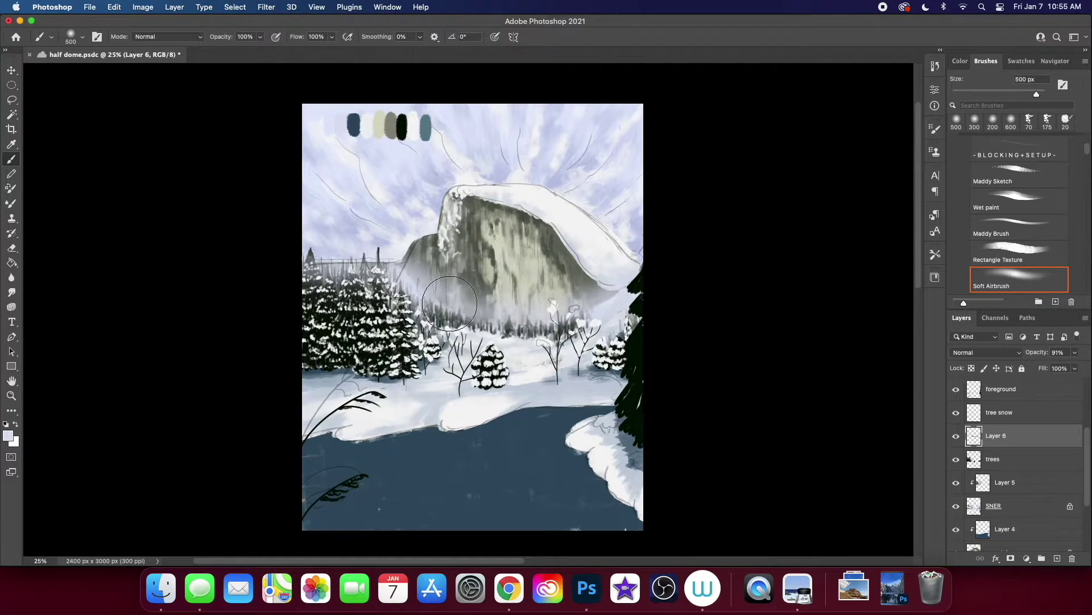
Step: Add more light mist along the cliff base with a 500 px airbrush and lower the opacity
key(bracketright)
key(bracketright)
key(bracketleft)
key(bracketleft)
key(bracketleft)
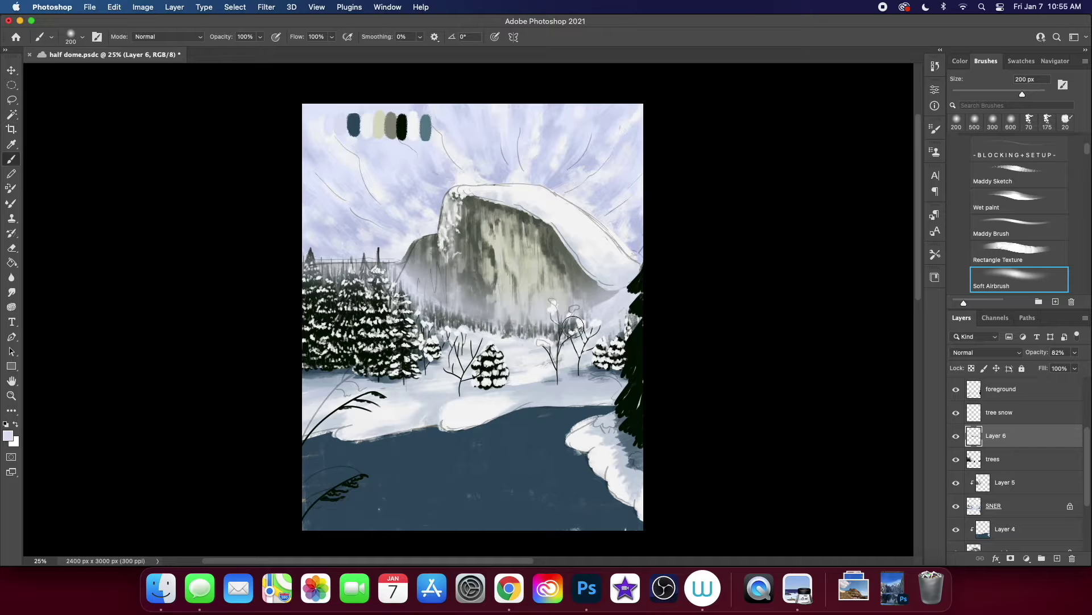
drag(590, 326, 605, 318)
key(ctrl+z)
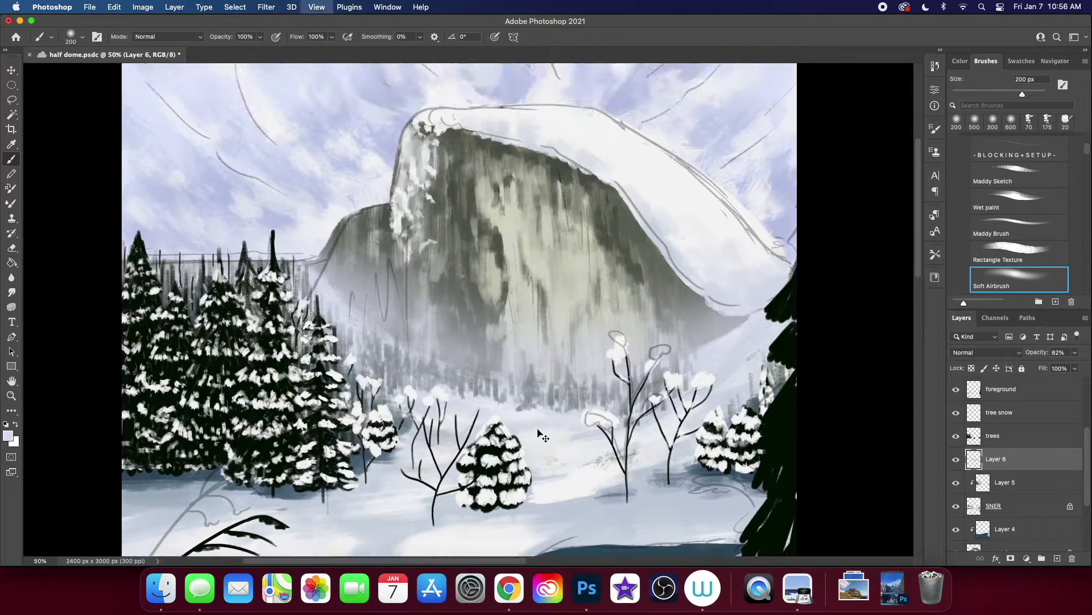
key(ctrl+minus)
click(1001, 389)
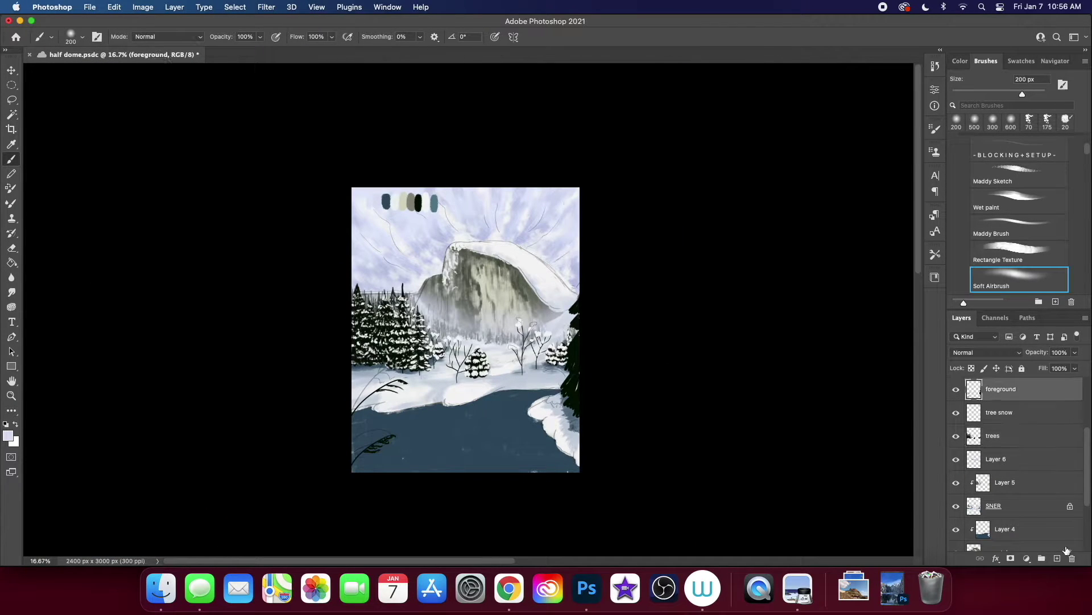
Step: Name the new layer 'foreground snow'
click(1057, 558)
double_click(1001, 389)
text(foreground snow)
click(1019, 221)
key(ctrl+plus)
key(ctrl+plus)
key(ctrl+plus)
key(ctrl+plus)
Step: Paint white snow on the reeds, including a snow mound on the lower-left reed
drag(341, 392, 416, 365)
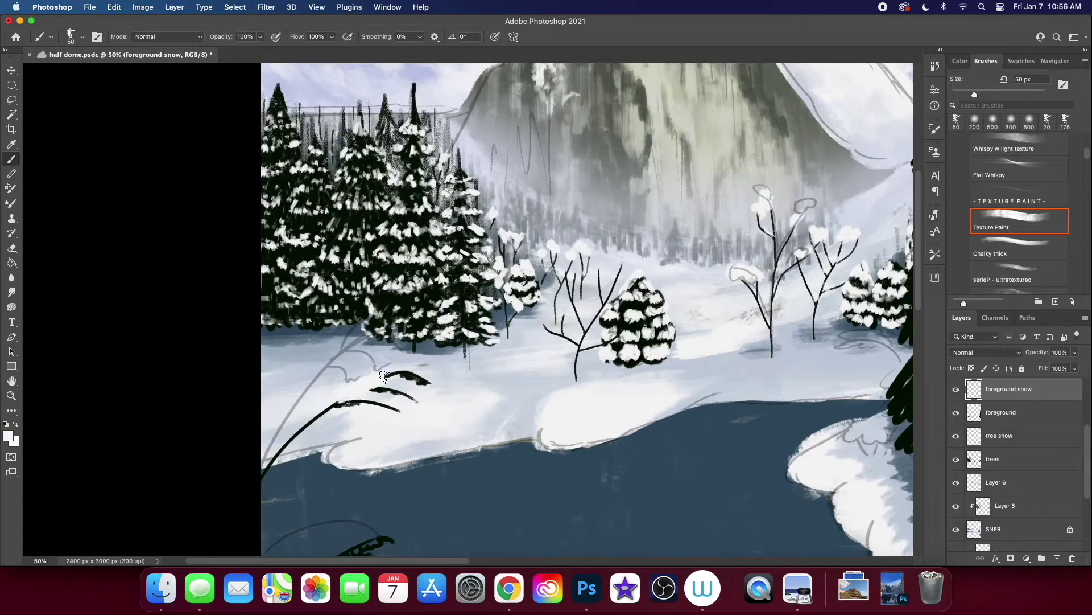
scroll(512, 341, down, 5)
drag(341, 439, 298, 472)
drag(273, 364, 312, 327)
key(ctrl+z)
drag(302, 456, 389, 421)
Step: Lock the foreground layer's transparency and recolour the lower-left reed light grey
click(1001, 412)
key(slash)
key(bracketright)
key(bracketright)
key(bracketright)
drag(341, 285, 273, 355)
key(bracketright)
key(bracketright)
Step: Paint white snow with a 70 px brush onto the dark tree at the right edge
key(x)
key(bracketleft)
key(bracketleft)
key(bracketleft)
scroll(569, 284, right, 5)
key(alt+bracketright)
drag(689, 291, 691, 387)
scroll(683, 370, up, 3)
scroll(657, 361, up, 2)
scroll(658, 361, up, 3)
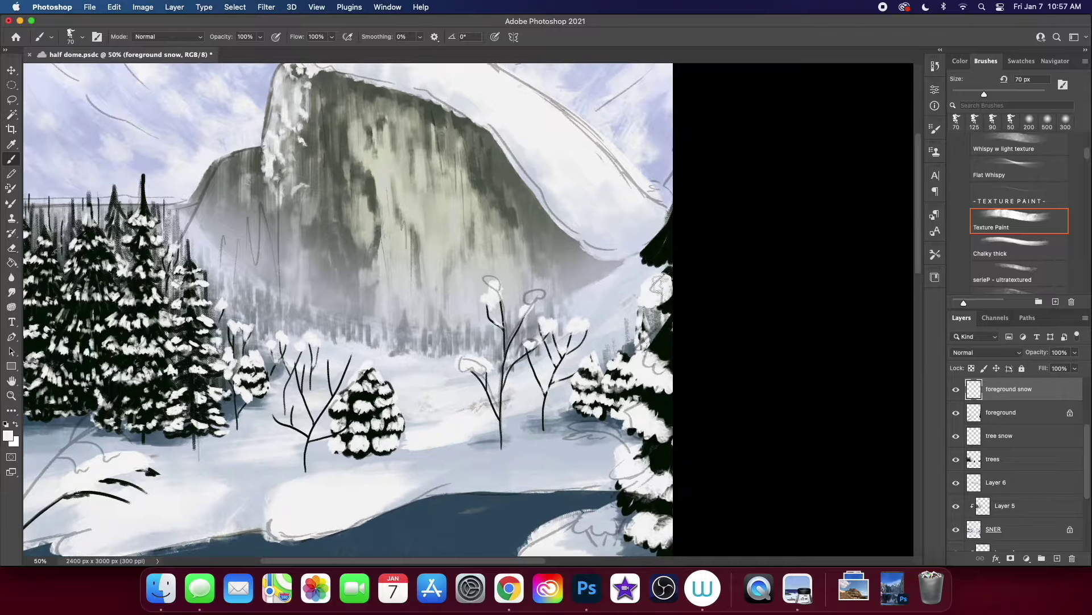
alt+scroll(660, 259, down, 4)
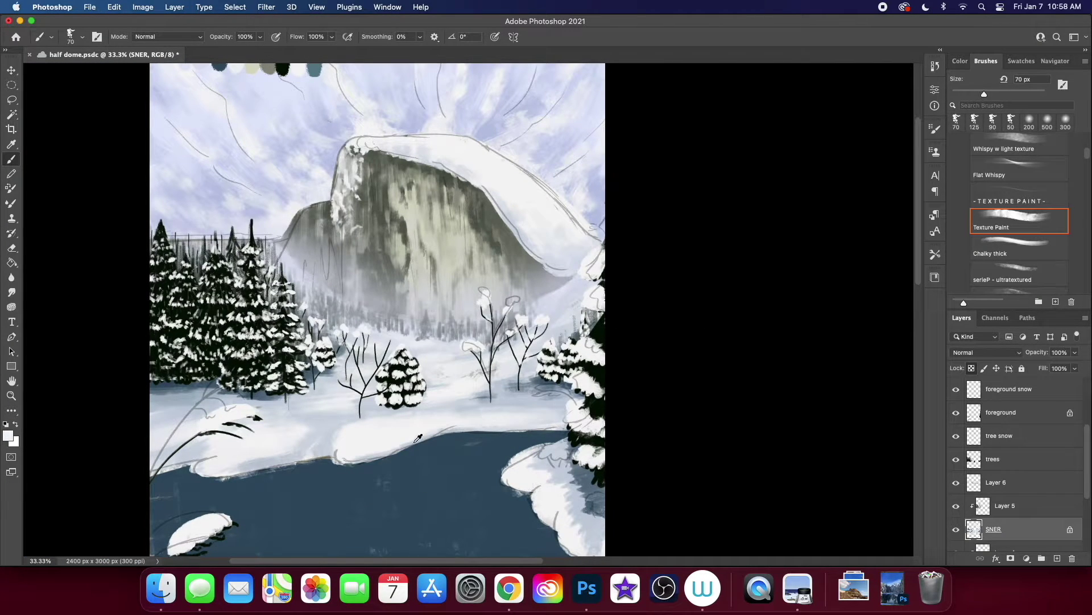
Step: Brighten and cover the shoreline edge with snow
drag(424, 450, 512, 419)
scroll(447, 380, up, 1)
drag(387, 428, 328, 437)
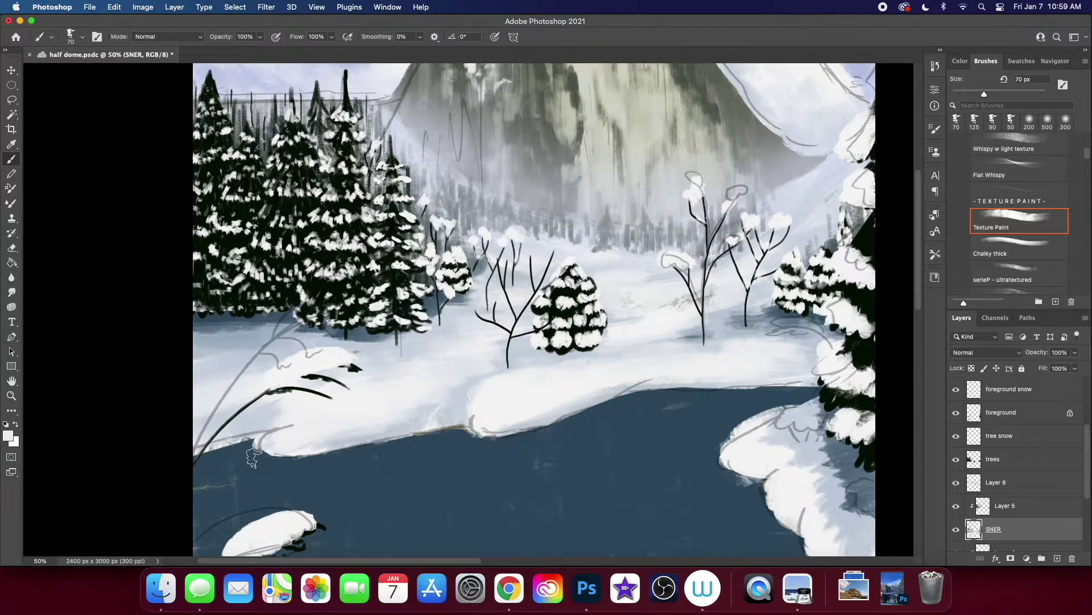
mouse_move(205, 454)
mouse_down()
mouse_move(281, 443)
mouse_move(256, 435)
mouse_up()
Step: Dab near-black grass tufts into the meadow snow, return to white, and save
alt+click(213, 290)
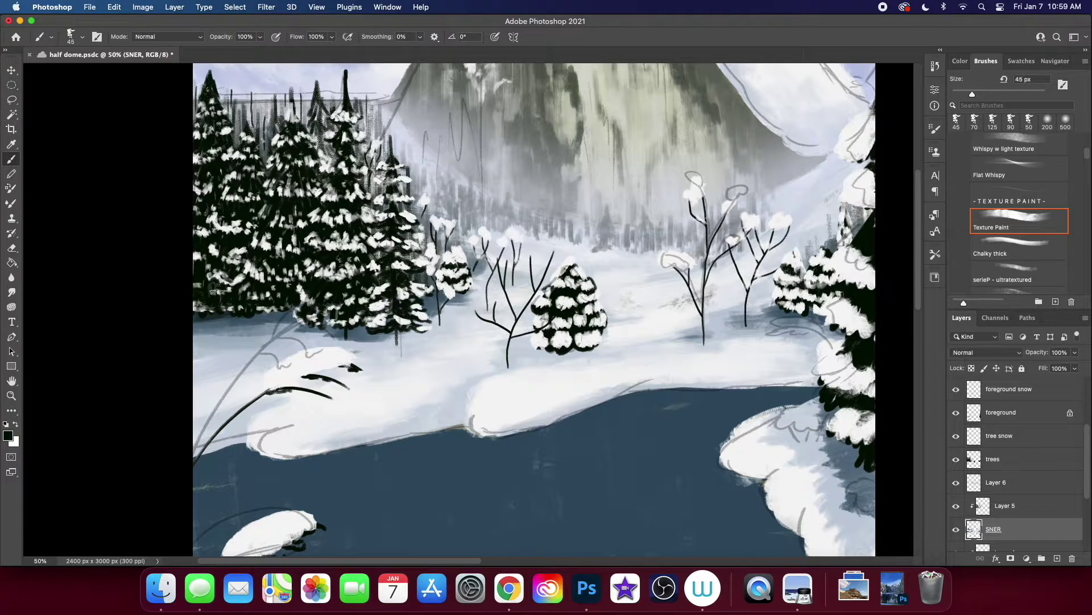
drag(365, 341, 340, 341)
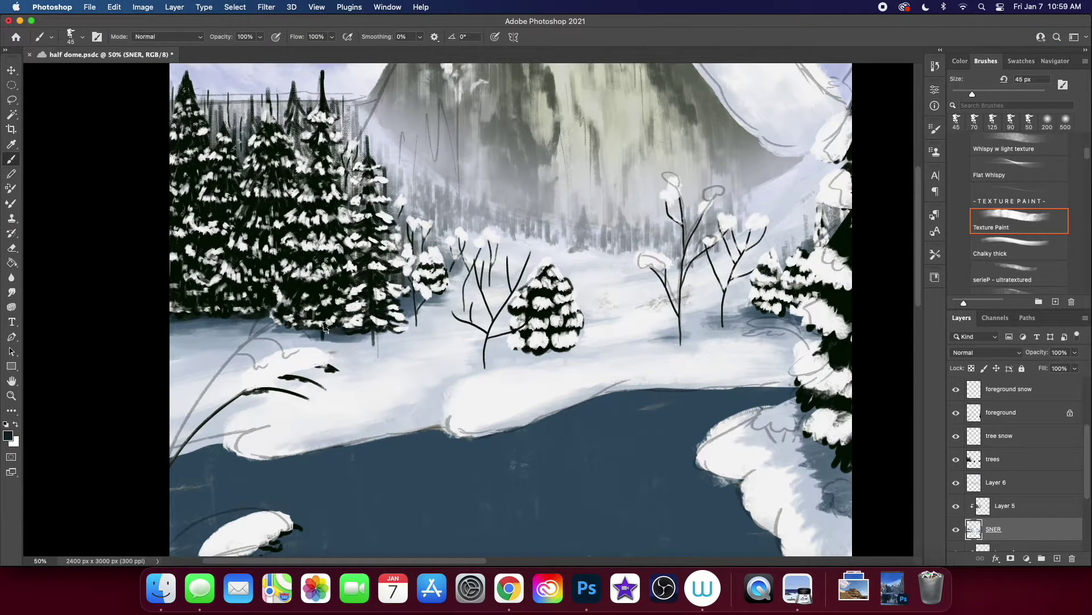
alt+click(375, 350)
key(super+s)
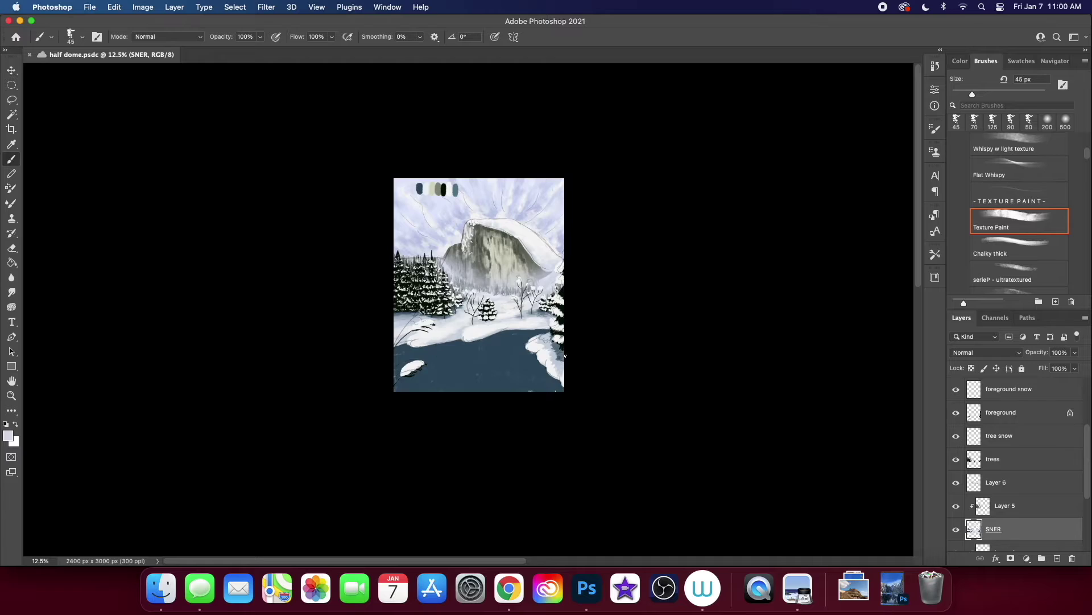
key(super+plus)
key(super+plus)
key(super+plus)
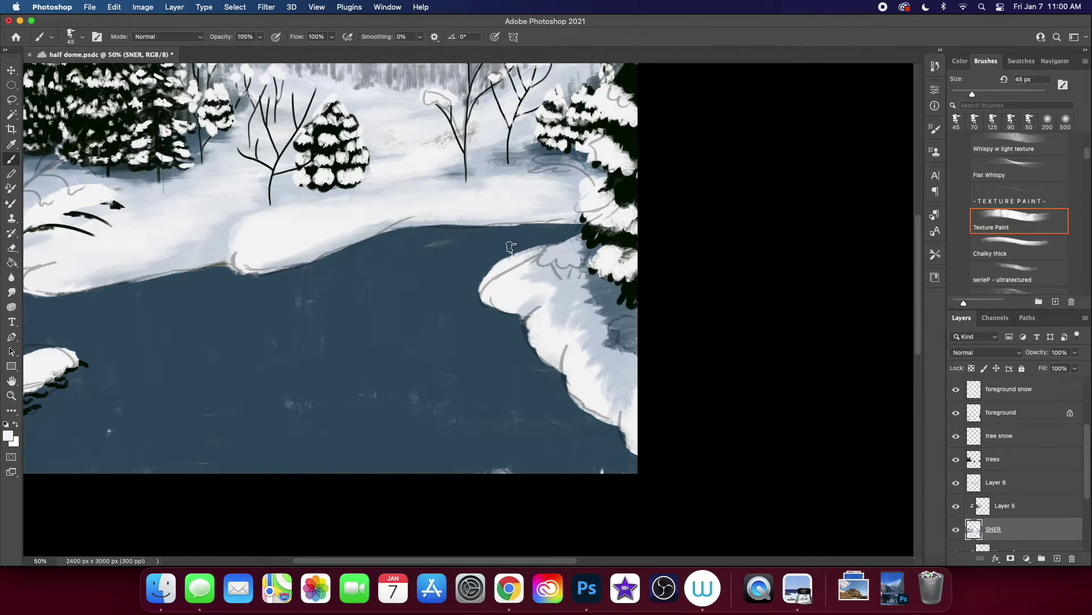
Step: Sample the right snowbank's light colour and lock the SNER layer's transparency
alt+click(551, 305)
key(slash)
scroll(221, 269, left, 3)
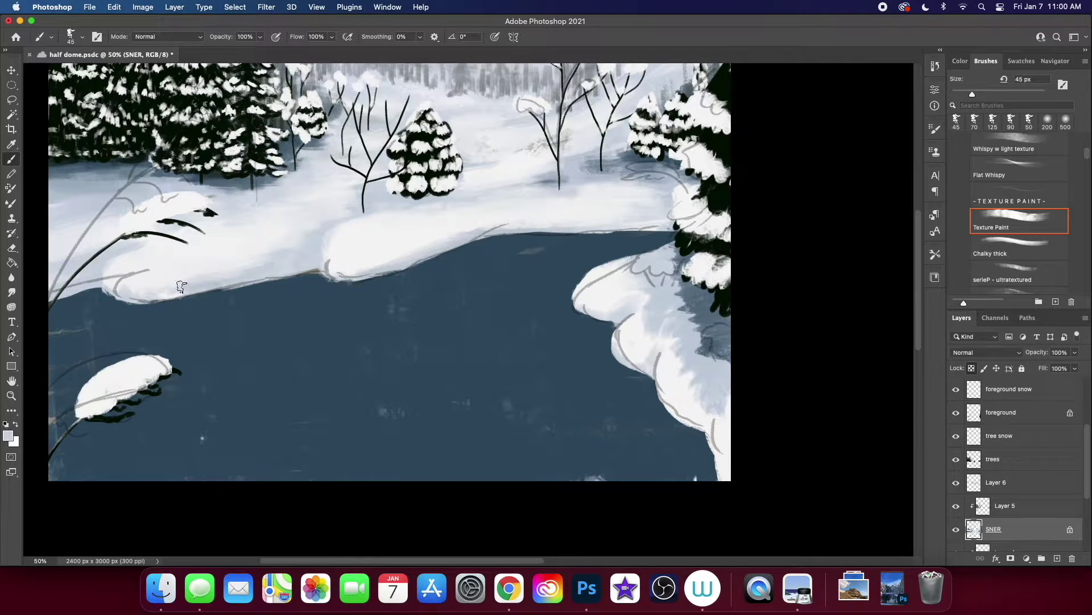
alt+click(634, 352)
scroll(639, 353, right, 1)
scroll(639, 353, down, 1)
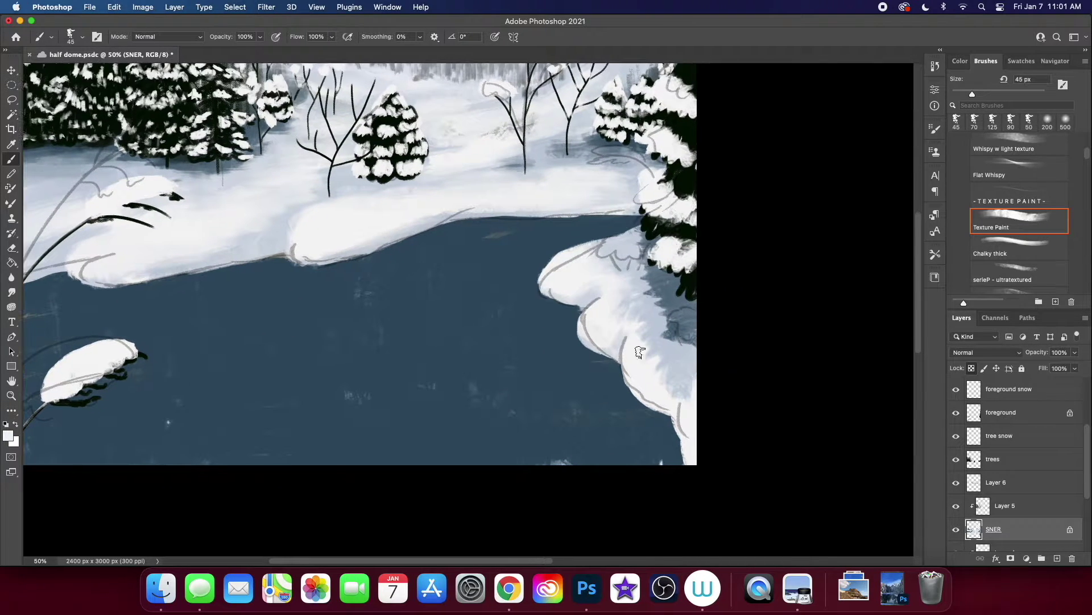
Step: Paint light snow over the dark shadow under the right tree, then set black on the foreground layer
scroll(646, 371, right, 2)
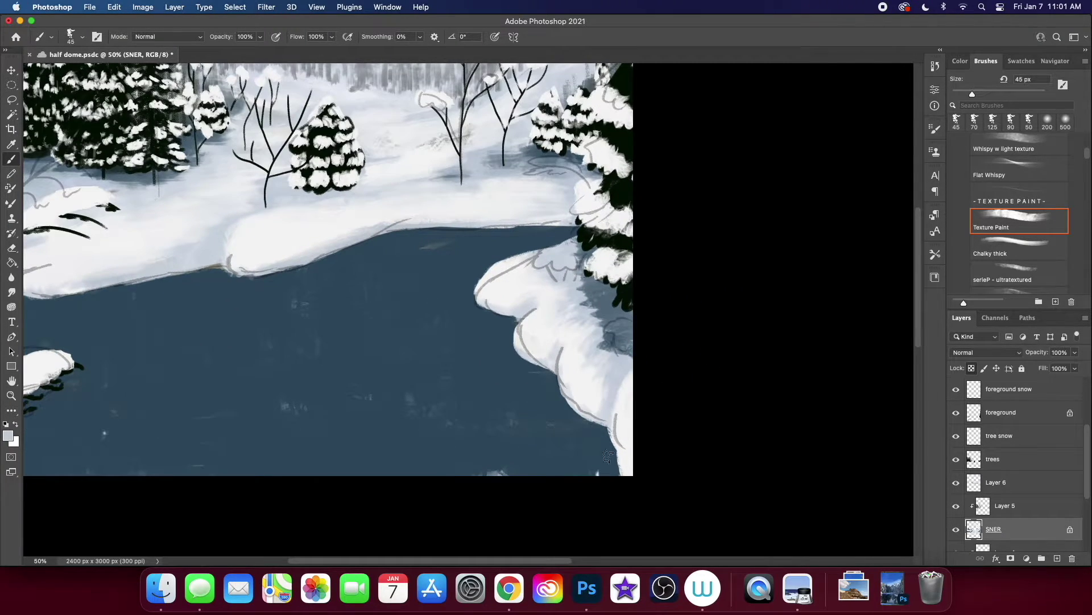
alt+click(616, 311)
drag(612, 313, 634, 352)
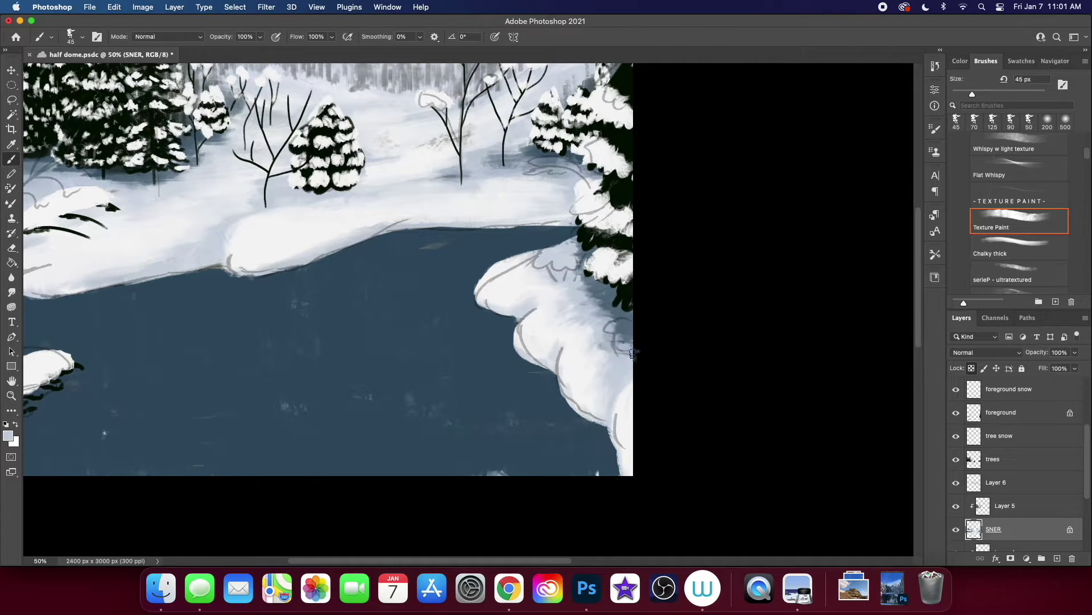
scroll(583, 302, up, 2)
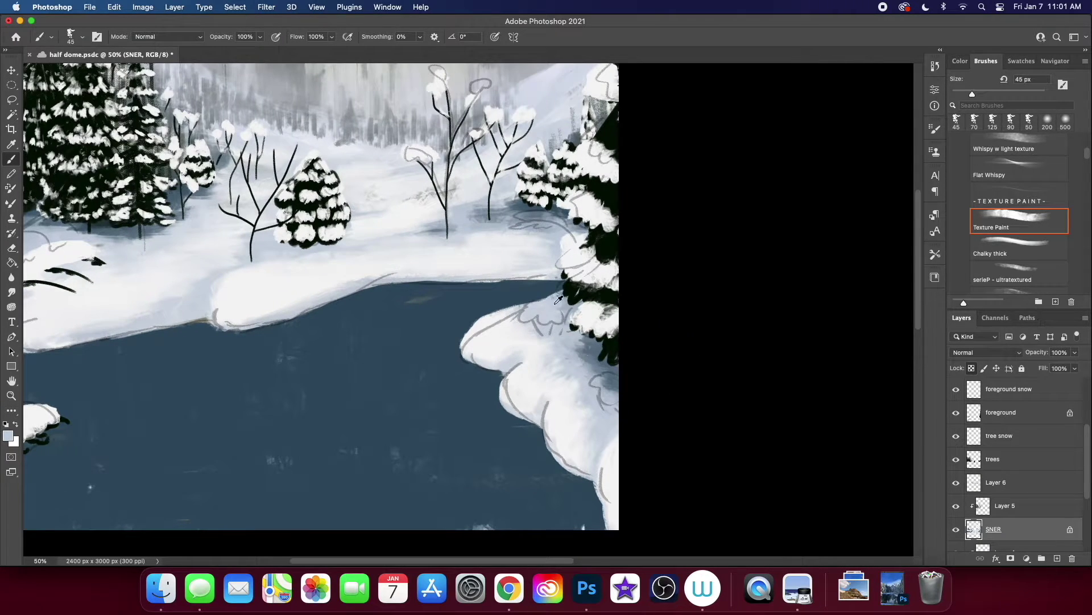
ctrl+click(591, 382)
key(d)
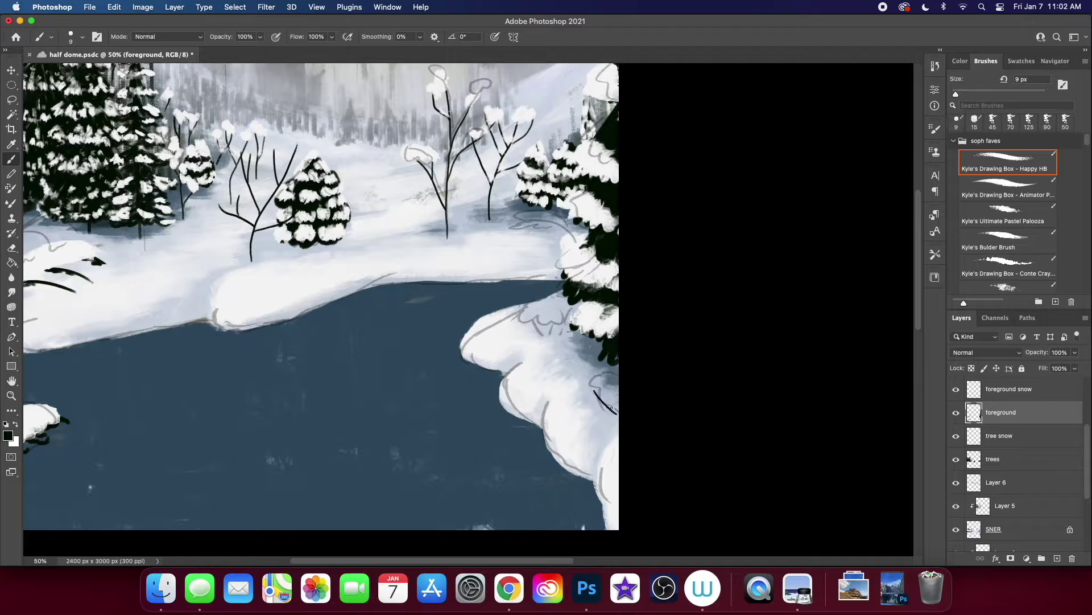
scroll(263, 322, left, 10)
scroll(262, 322, up, 2)
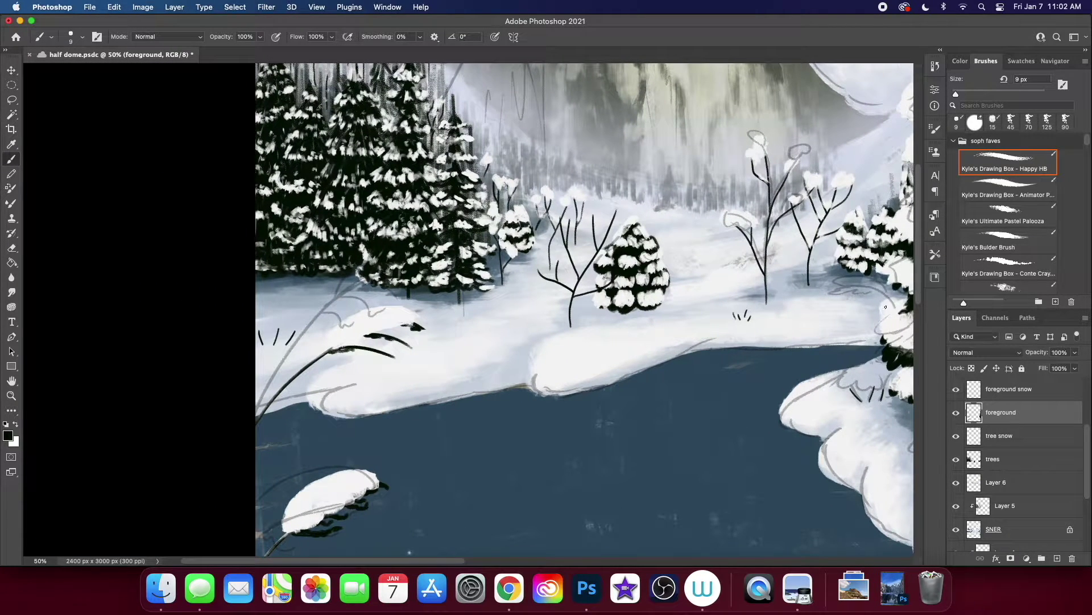
Step: Select the foreground snow layer with white paint and pan across the snowy bank
ctrl+click(496, 303)
key(x)
scroll(497, 302, up, 2)
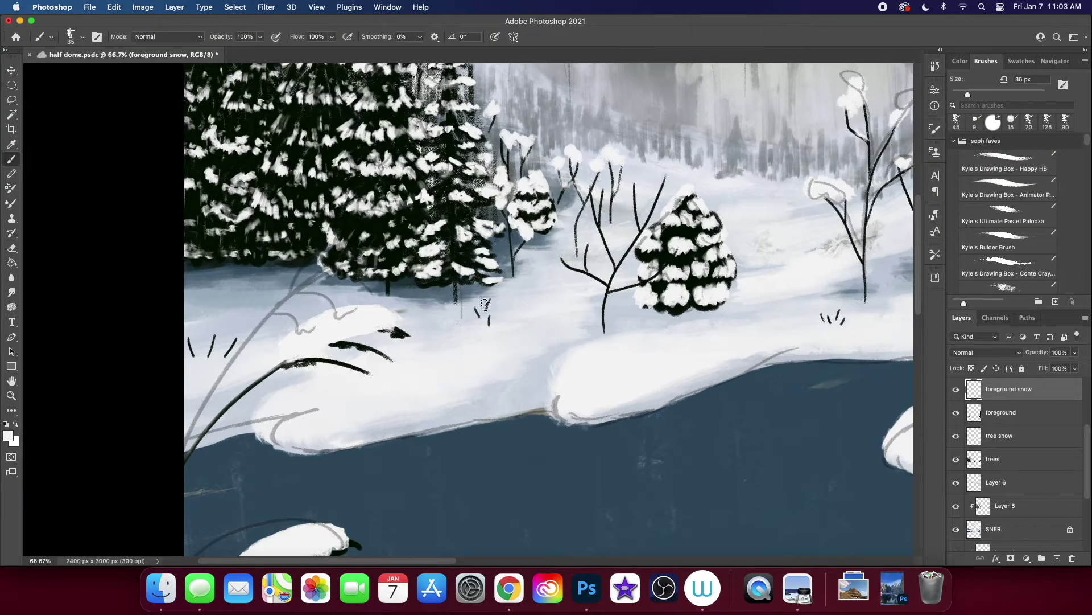
scroll(329, 317, right, 14)
scroll(512, 370, down, 2)
scroll(692, 444, down, 1)
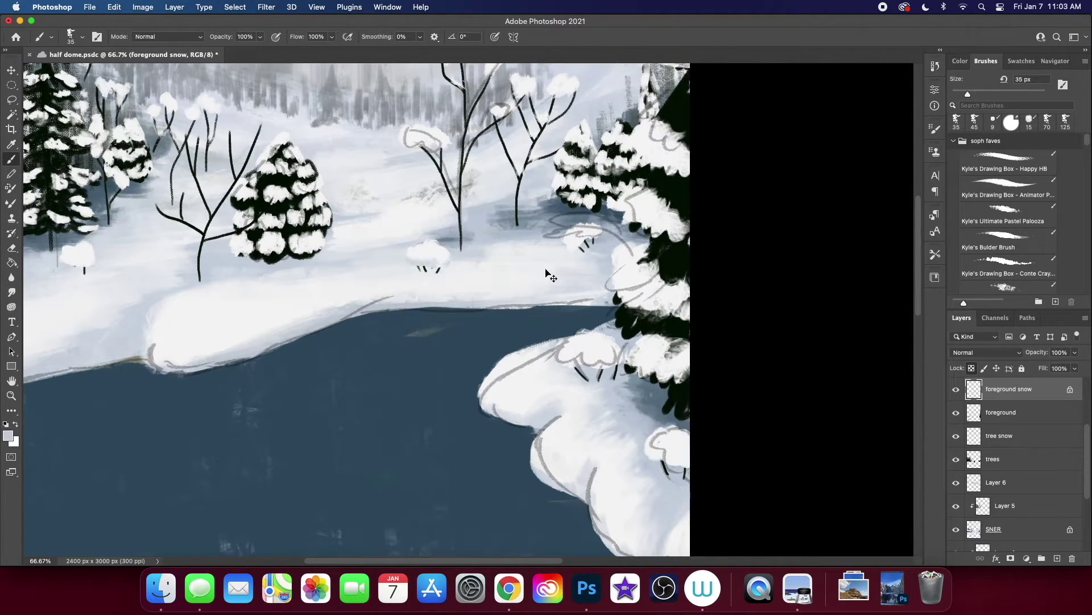
scroll(455, 274, up, 1)
scroll(710, 279, down, 3)
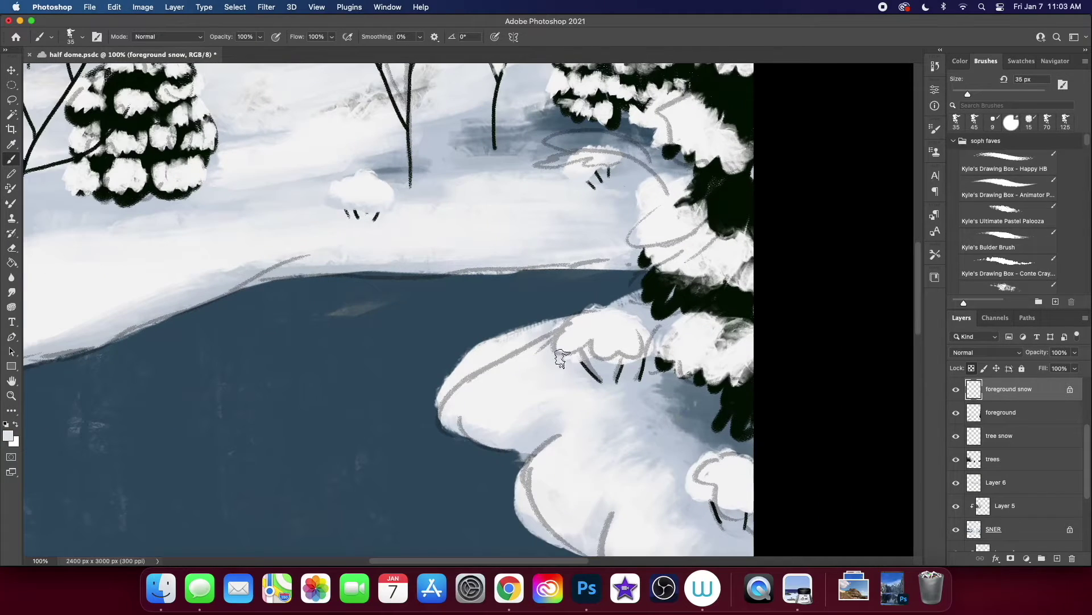
scroll(762, 488, left, 10)
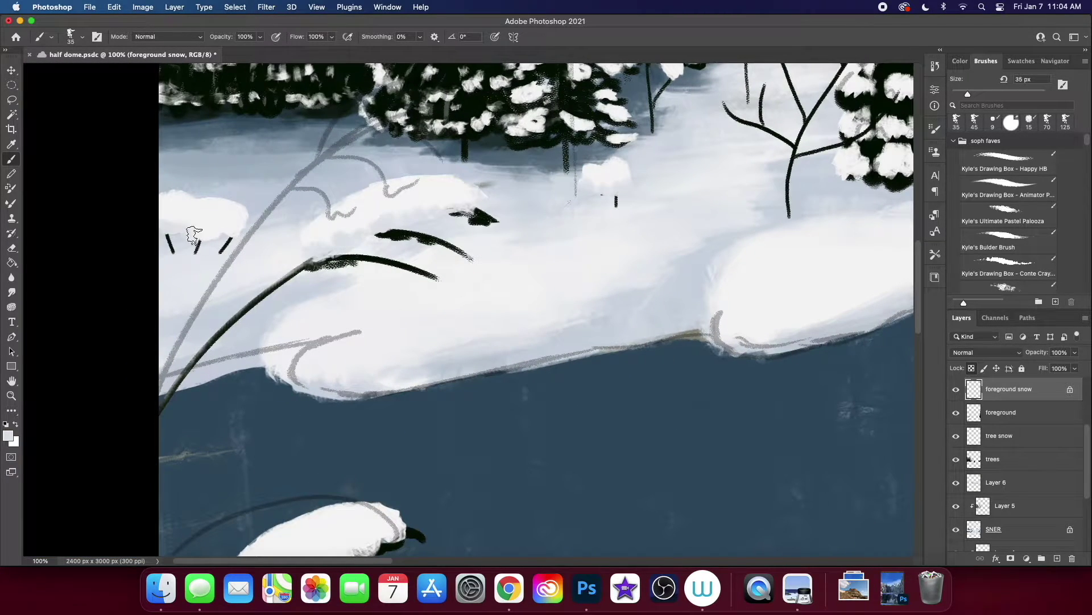
scroll(249, 320, down, 2)
scroll(399, 319, up, 5)
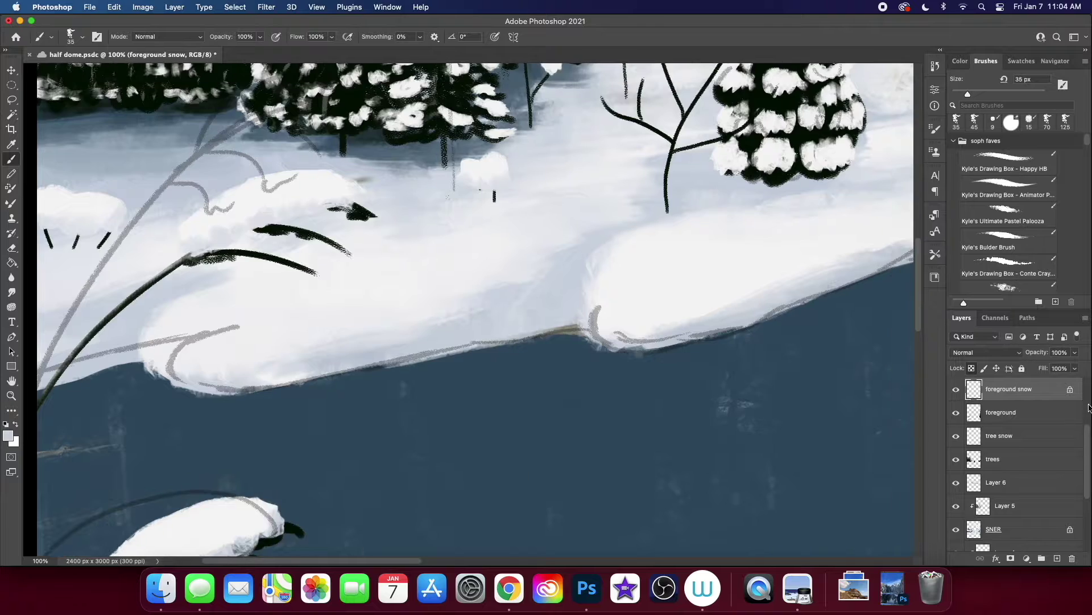
scroll(512, 335, right, 4)
Step: Dab white snow clumps onto the bank's branch tips and the right tree's branches
key(bracketleft)
drag(512, 333, 546, 312)
click(660, 209)
drag(677, 316, 646, 346)
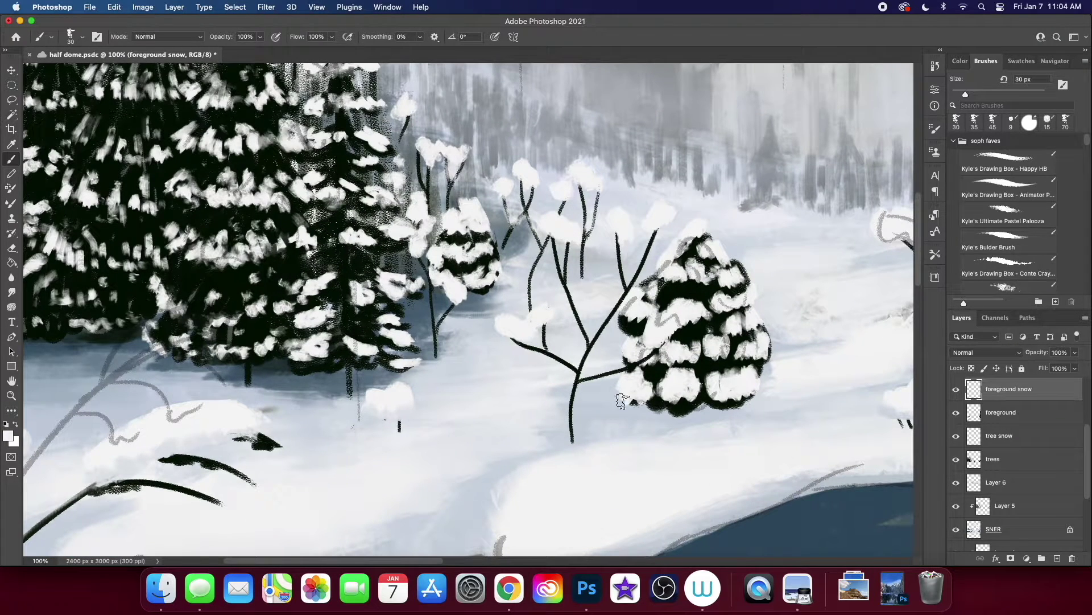
key(super+minus)
key(super+minus)
key(super+minus)
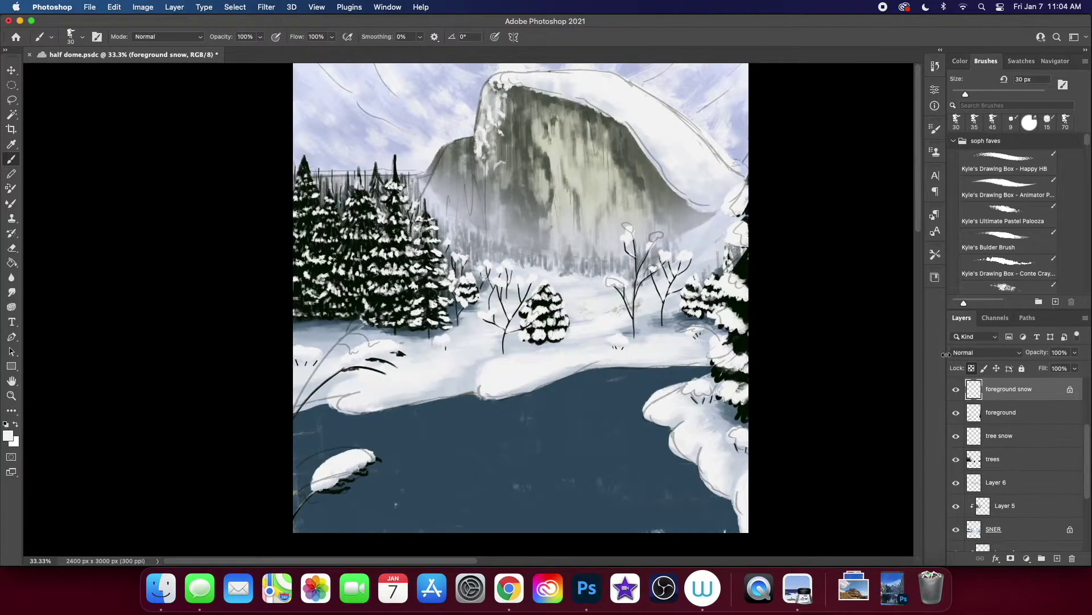
key(super+minus)
key(super+minus)
Step: Inspect the mountain top up close, shrink the brush, and save the painting
key(super+plus)
key(super+plus)
key(super+plus)
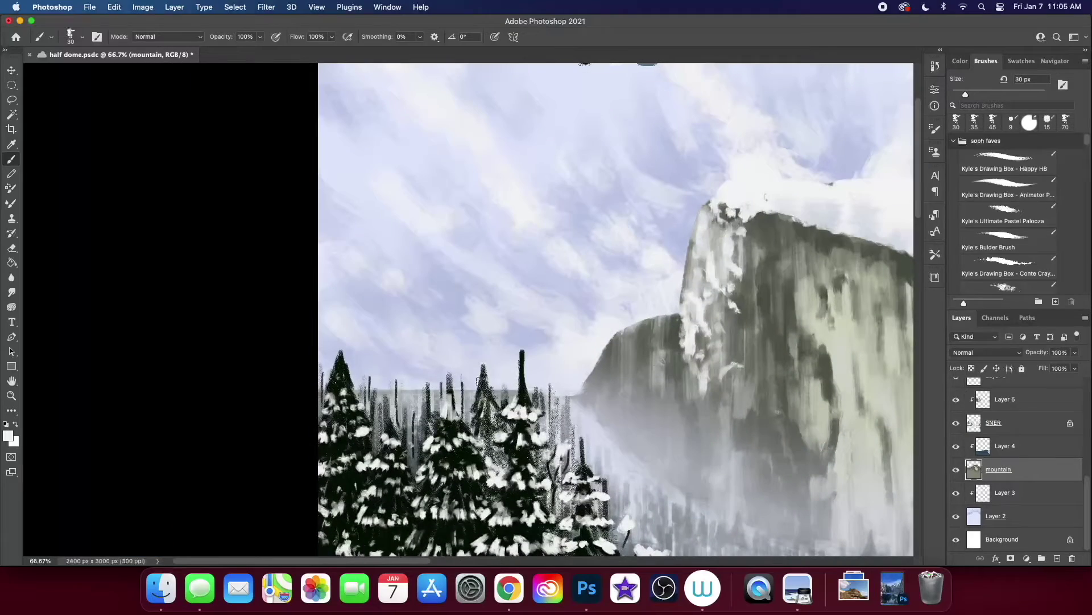
scroll(600, 355, right, 4)
scroll(584, 236, up, 1)
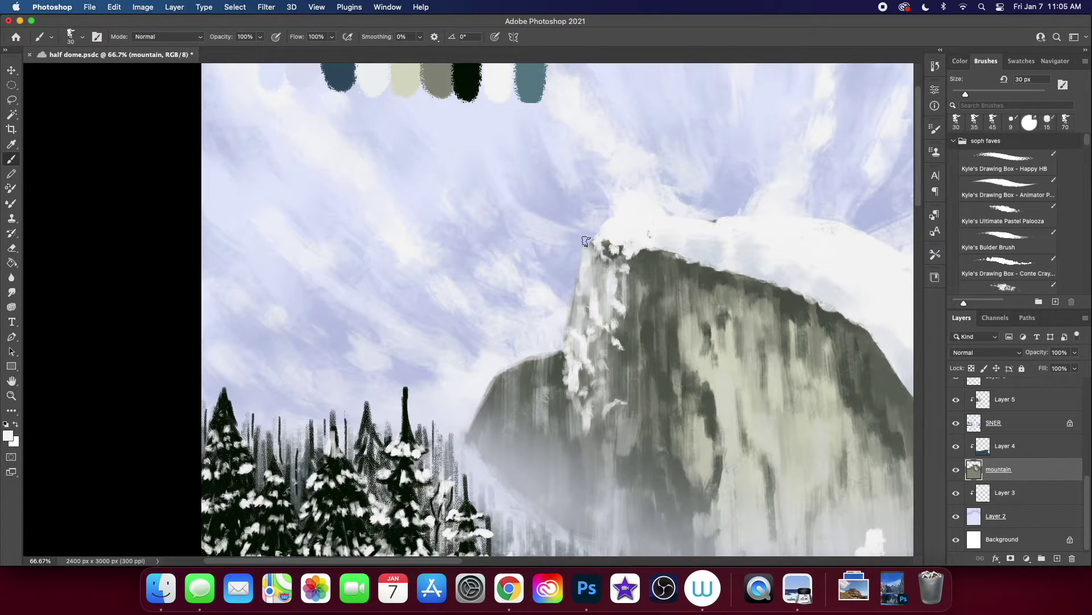
key(super+minus)
key(super+minus)
key(super+minus)
key(super+plus)
key(super+plus)
key(super+plus)
key(super+plus)
key(bracketleft)
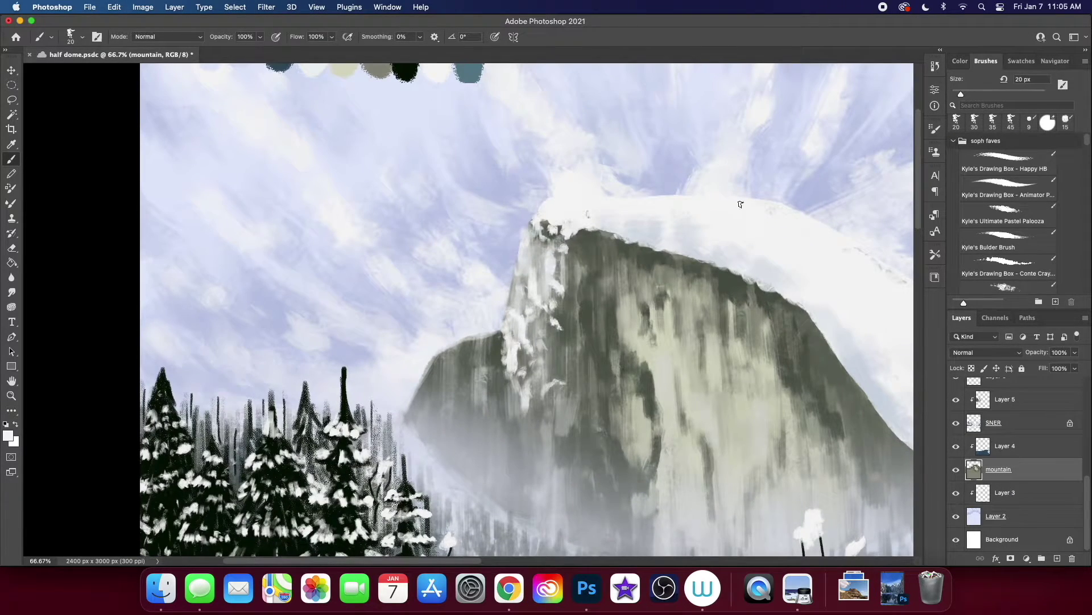
scroll(711, 239, right, 8)
key(super+minus)
key(super+minus)
key(super+minus)
key(super+s)
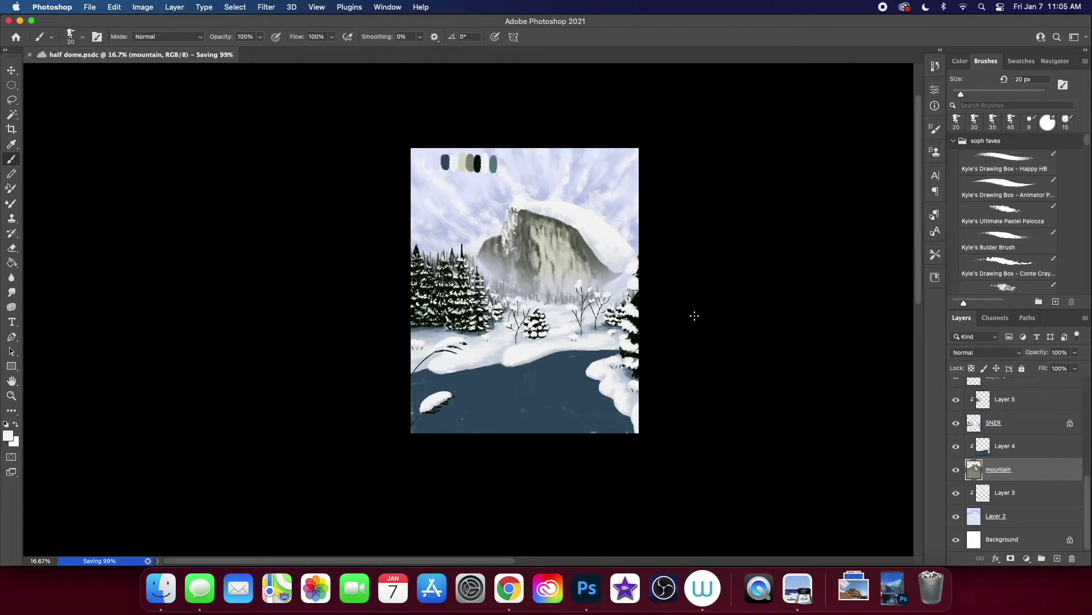
Step: Sample a light blue-grey from the snow, return to white, and select the tree snow layer
key(super+minus)
super+click(522, 240)
scroll(522, 241, up, 4)
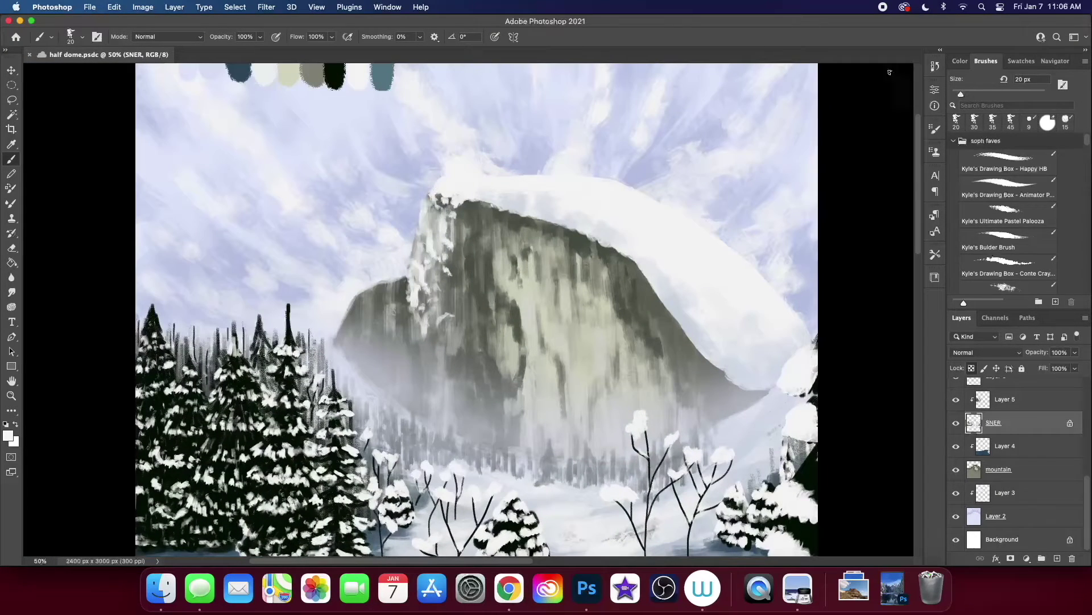
key(F6)
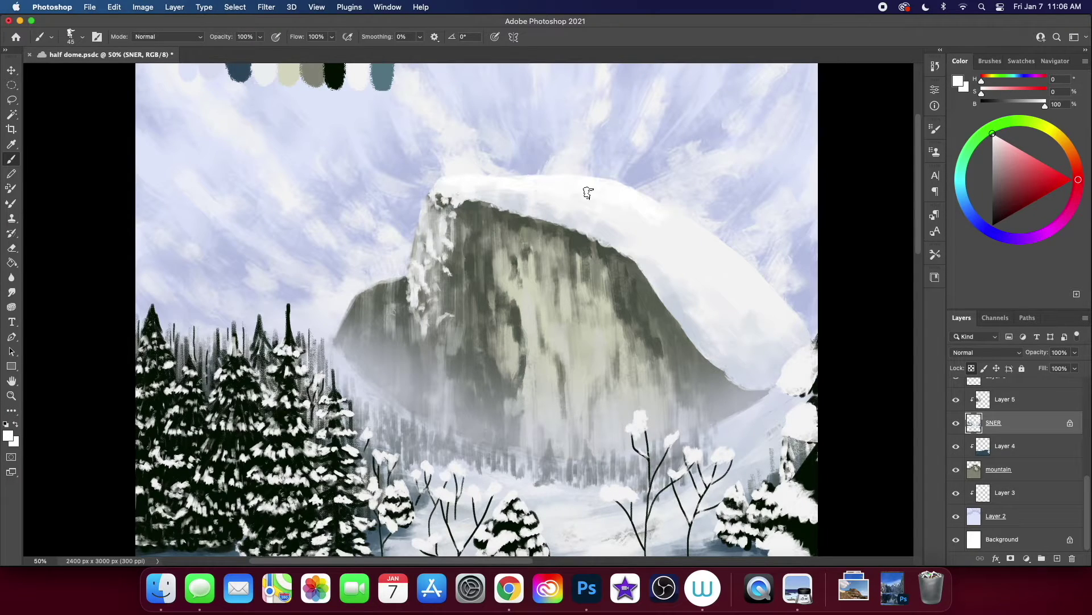
scroll(806, 375, down, 5)
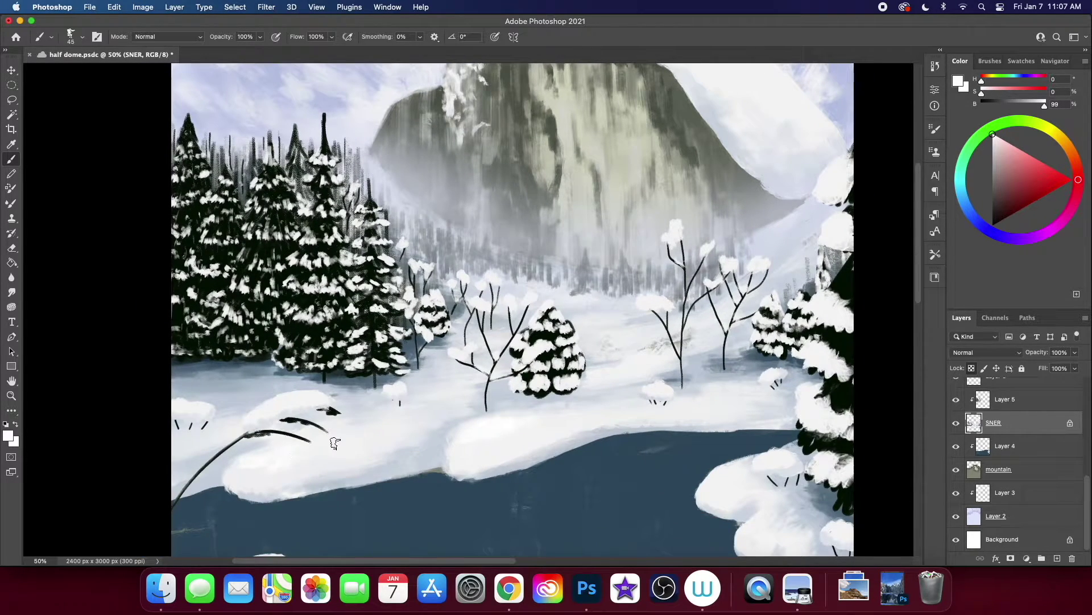
alt+click(639, 356)
alt+click(637, 355)
super+click(655, 299)
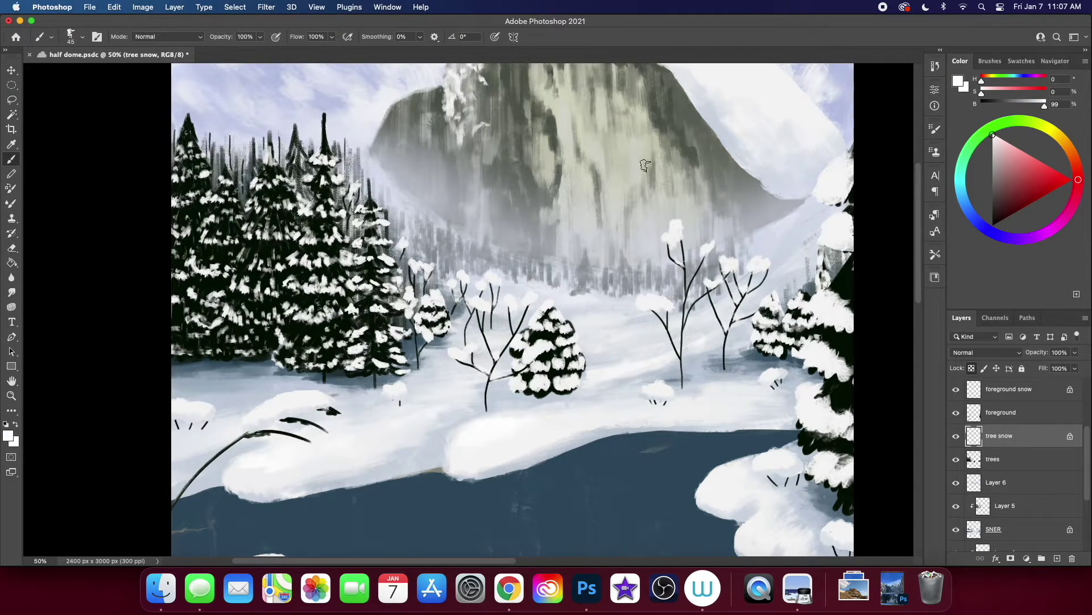
Step: Pan around the snowy trees on the foreground snow layer and sample a light blue-grey
key(super+plus)
key(alt+bracketright)
key(alt+bracketright)
scroll(655, 298, down, 2)
key(super+plus)
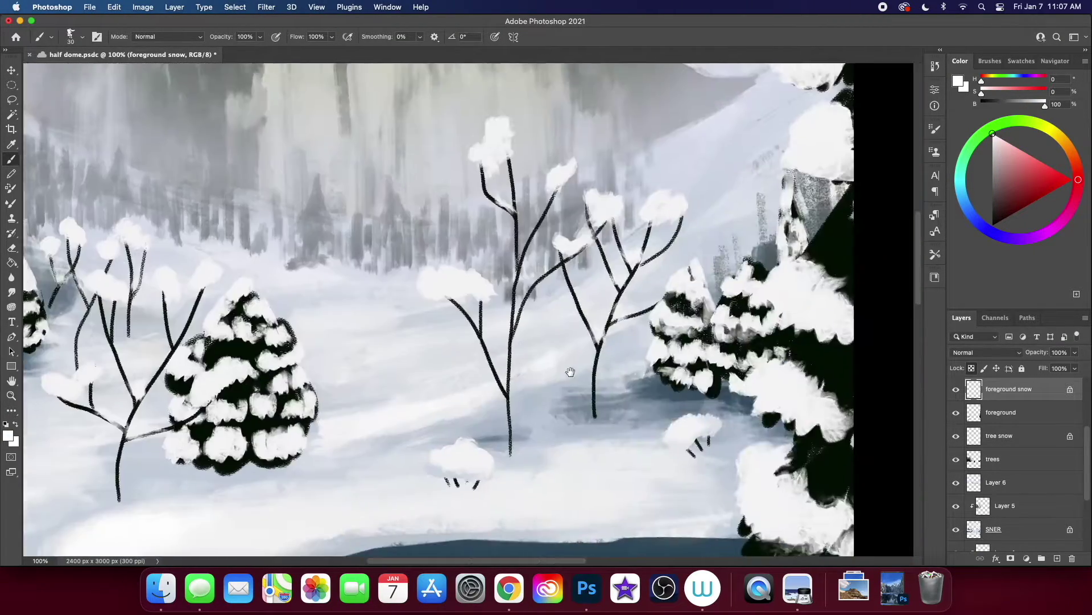
drag(778, 327, 750, 160)
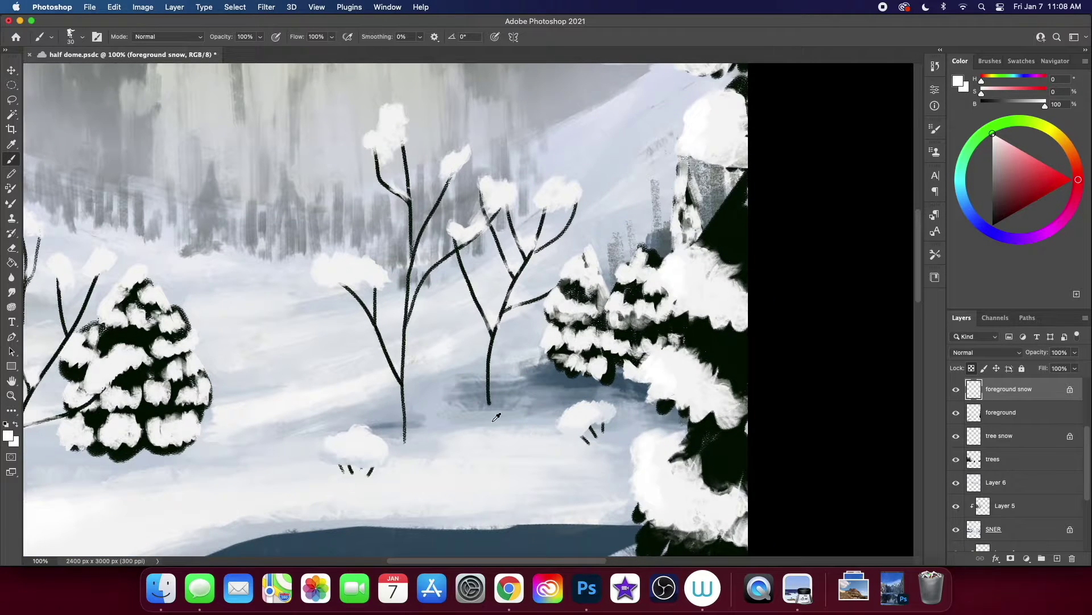
alt+click(497, 417)
scroll(496, 417, down, 3)
drag(338, 156, 372, 310)
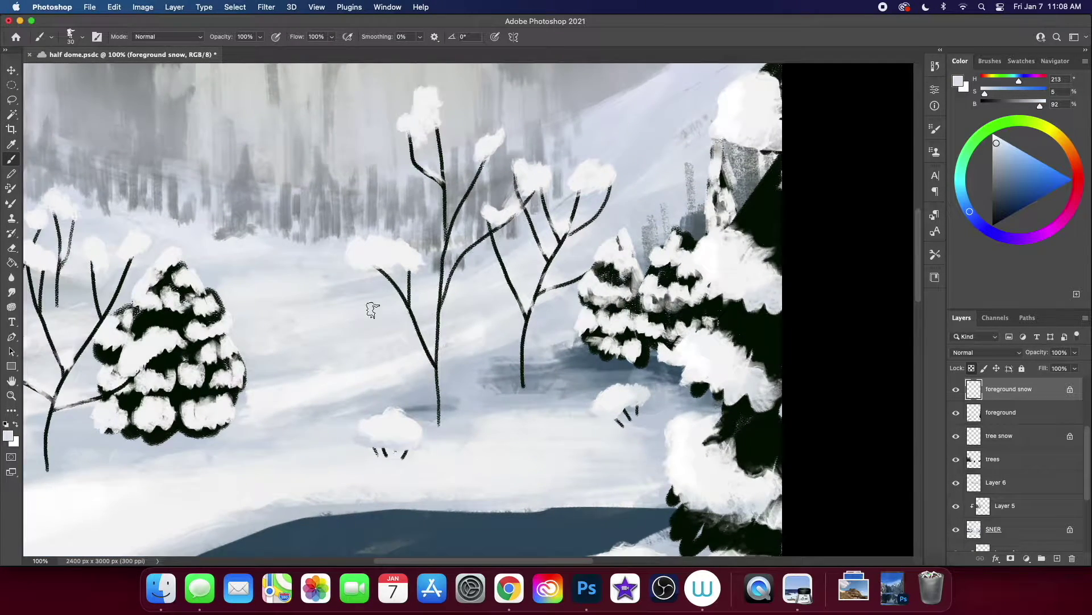
scroll(372, 310, left, 5)
Step: Enlarge the brush on the tree snow layer, review the trees, save, and zoom out
click(1030, 438)
key(bracketright)
key(bracketright)
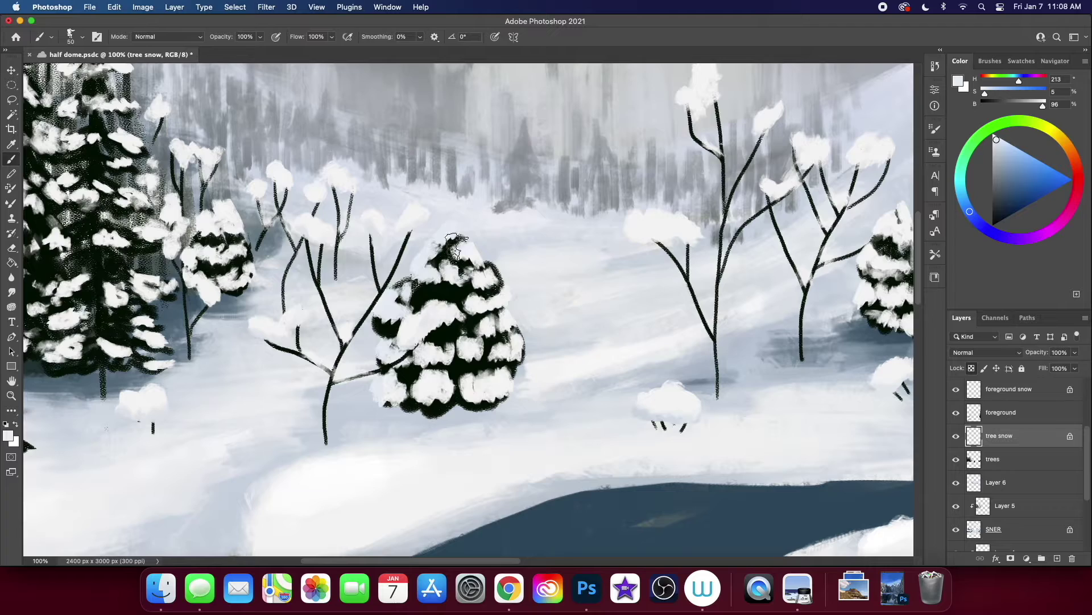
scroll(429, 275, right, 5)
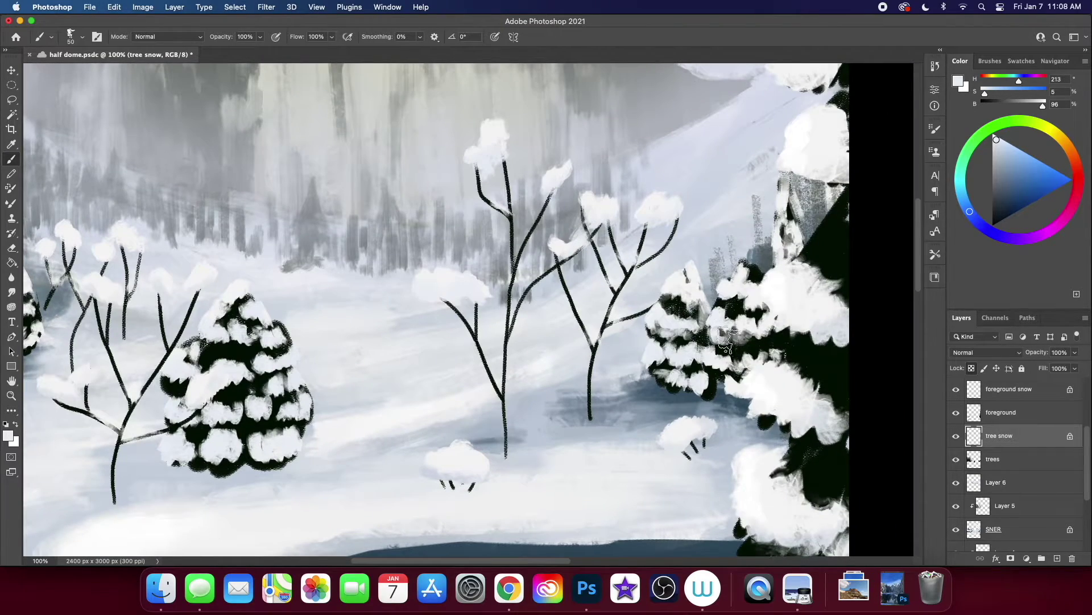
scroll(312, 321, left, 8)
scroll(282, 336, left, 8)
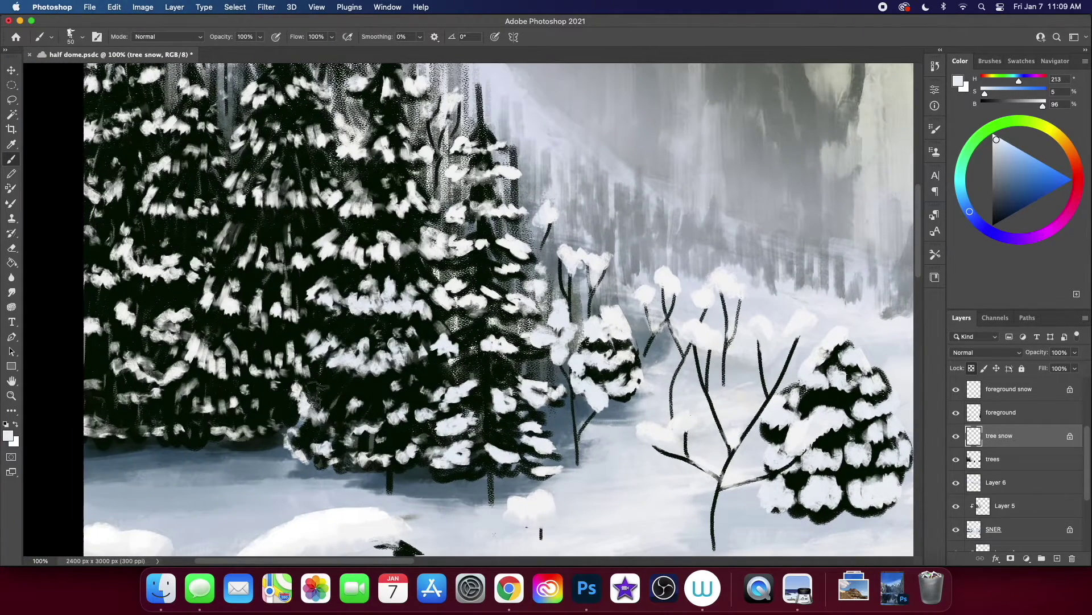
scroll(267, 369, up, 2)
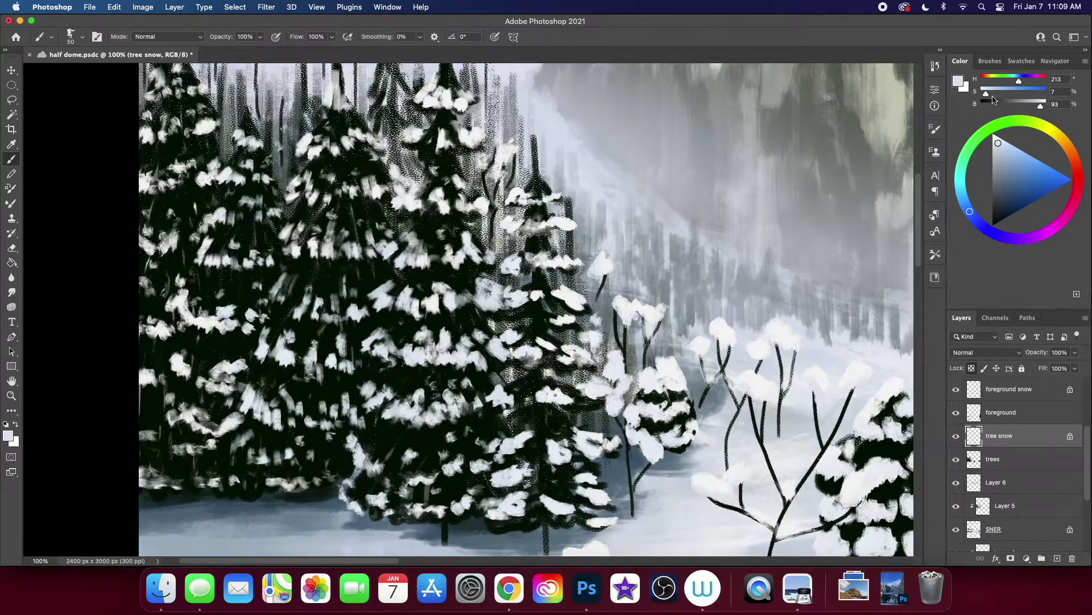
click(1018, 61)
key(super+minus)
key(super+minus)
key(super+minus)
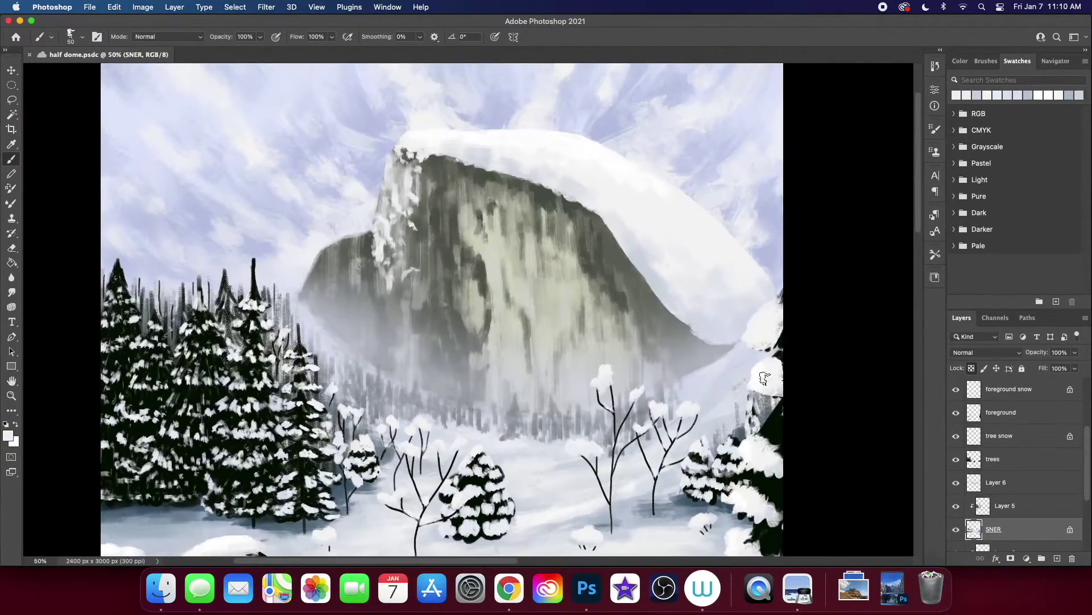
click(1018, 389)
Step: Paint a warm cream glow around the dome on a new layer above Layer 3
key(super+minus)
key(super+minus)
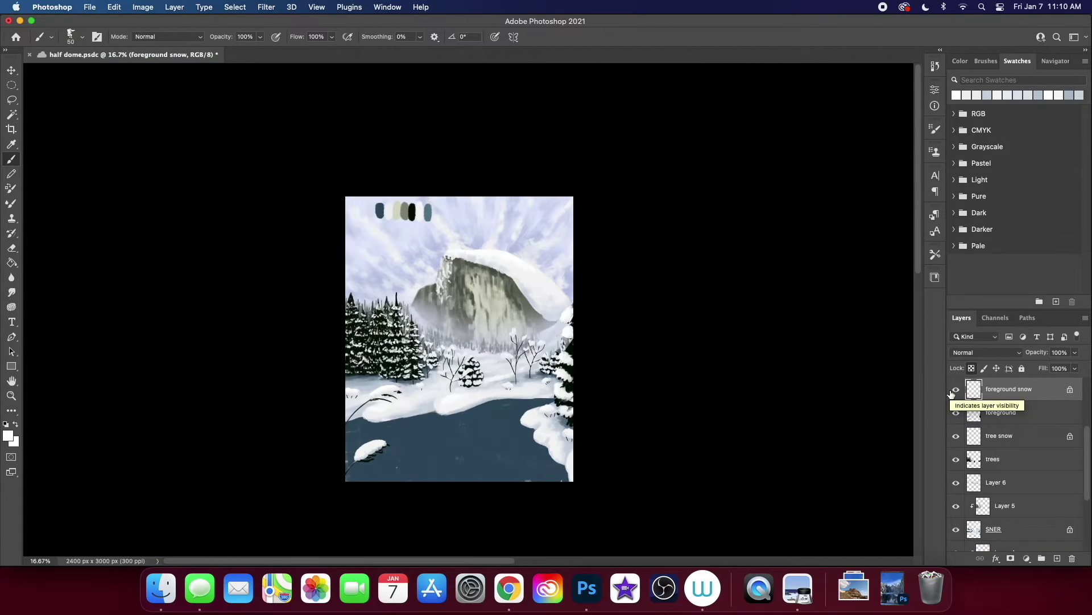
key(super+plus)
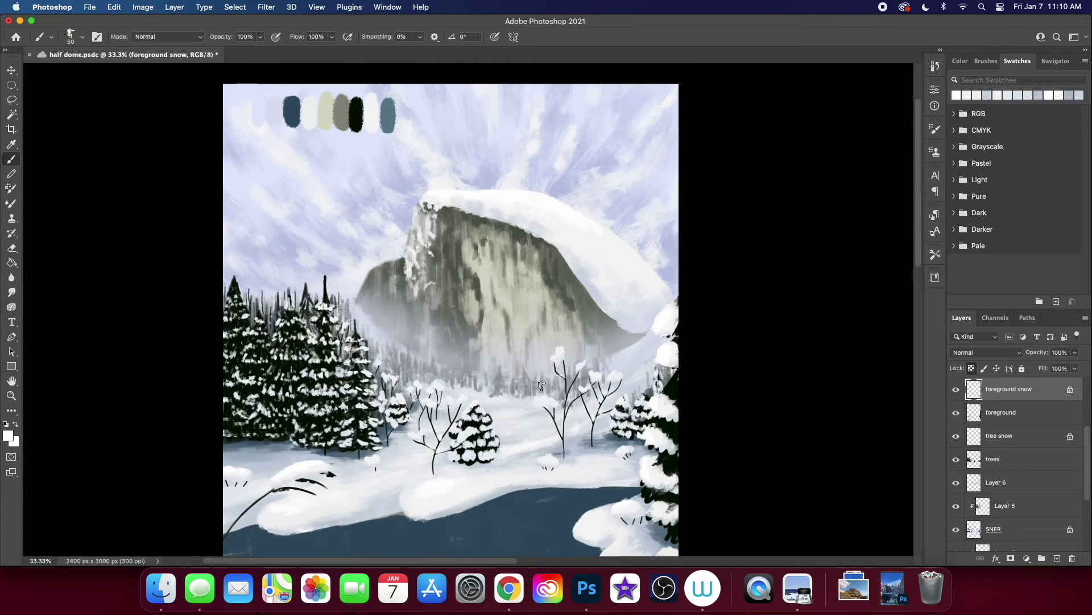
drag(541, 386, 548, 405)
super+click(548, 405)
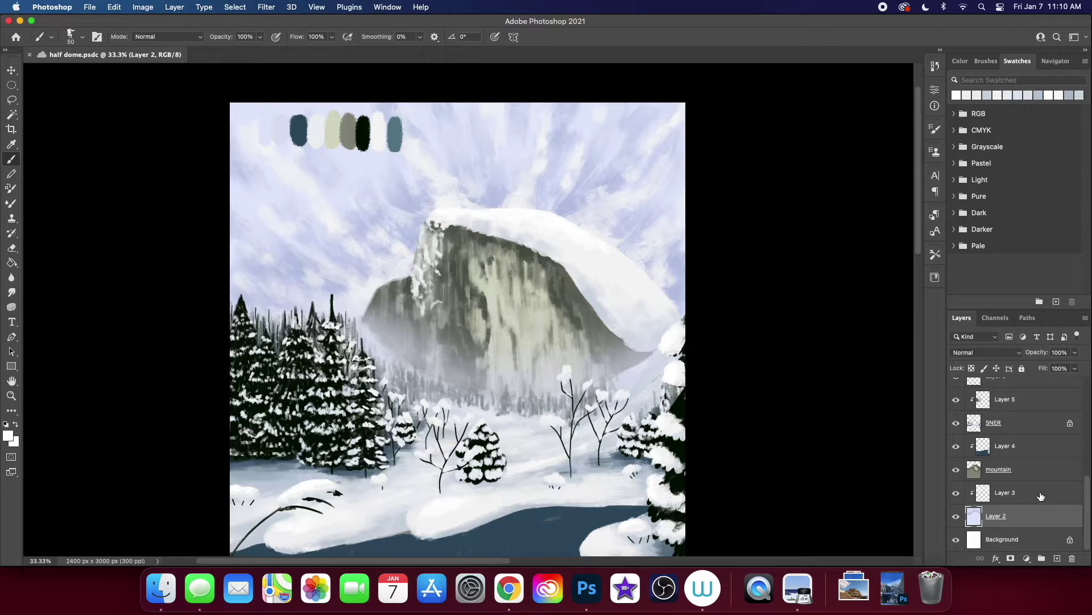
click(986, 61)
click(961, 61)
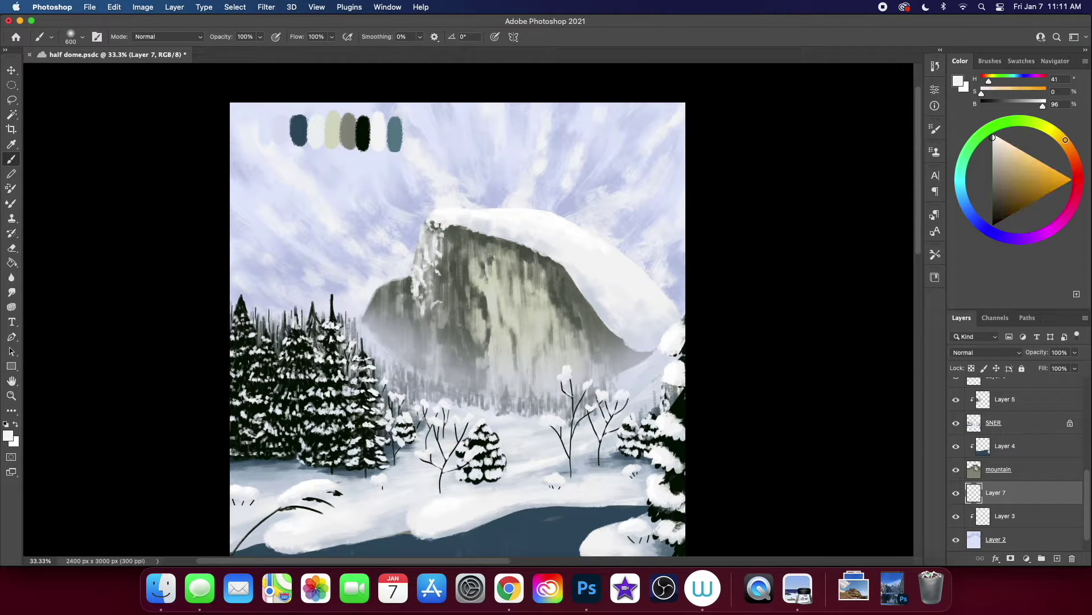
drag(405, 292, 473, 204)
Step: Review the glow, pick a light bluish white on Layer 3, and reselect Layer 7
key(super+minus)
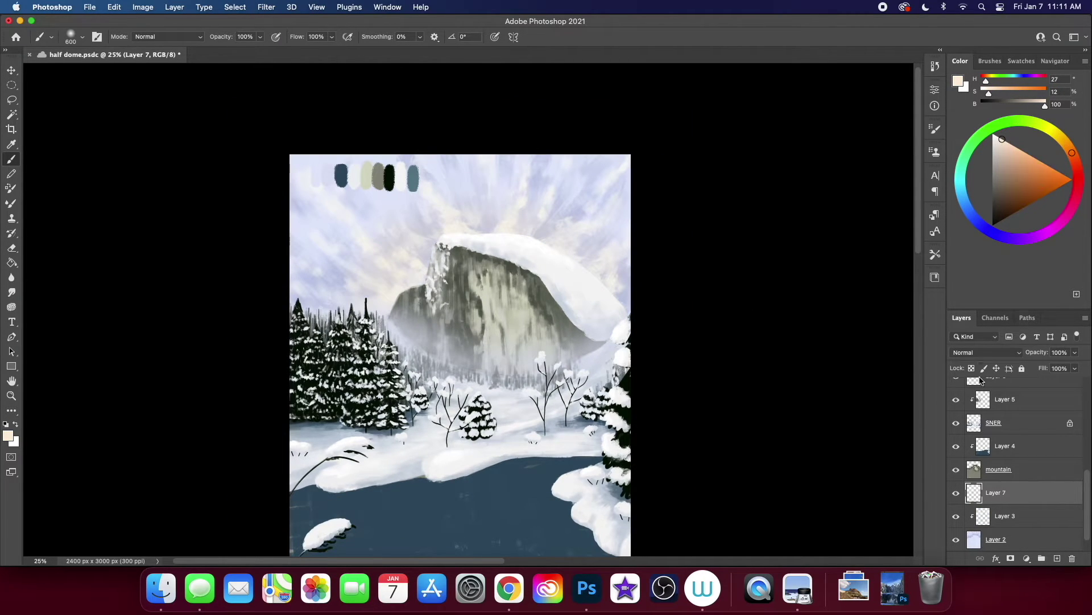
key(super+plus)
click(1032, 515)
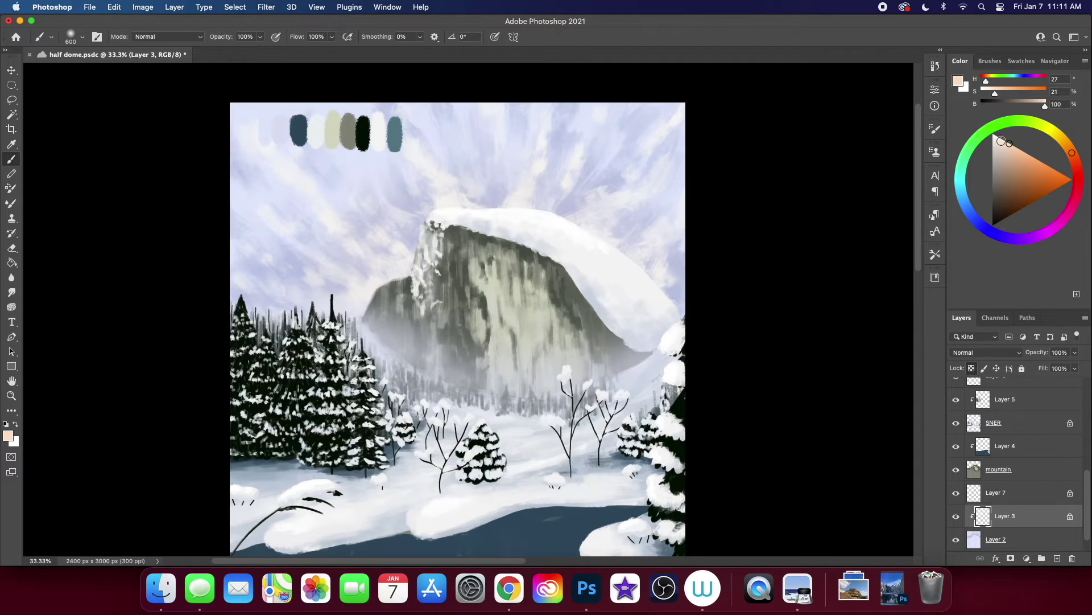
alt+click(271, 224)
key(super+minus)
key(super+minus)
key(super+minus)
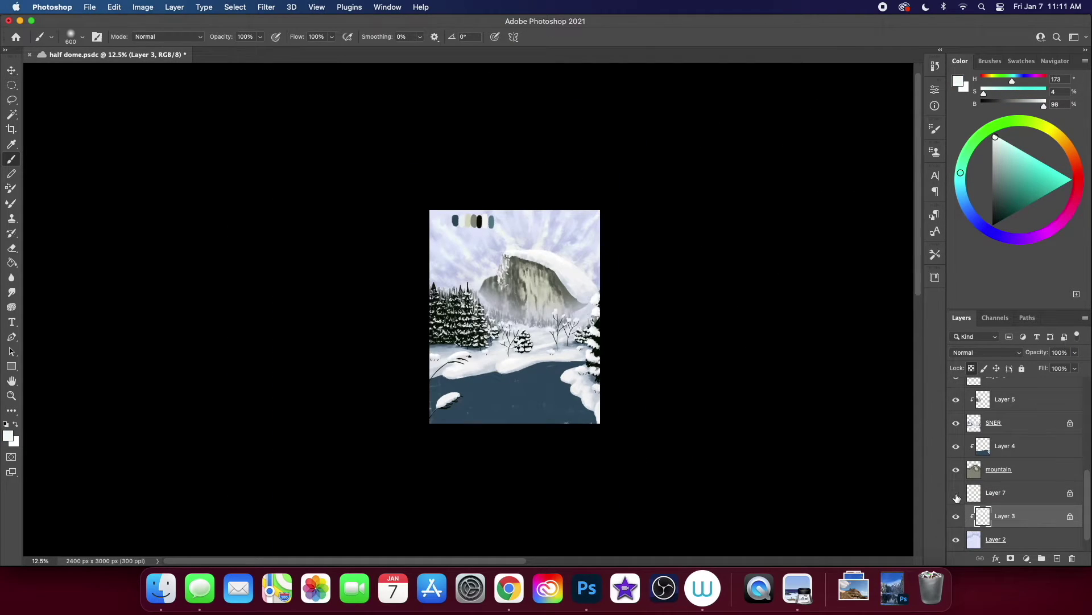
click(992, 492)
key(super+plus)
key(super+plus)
click(1018, 61)
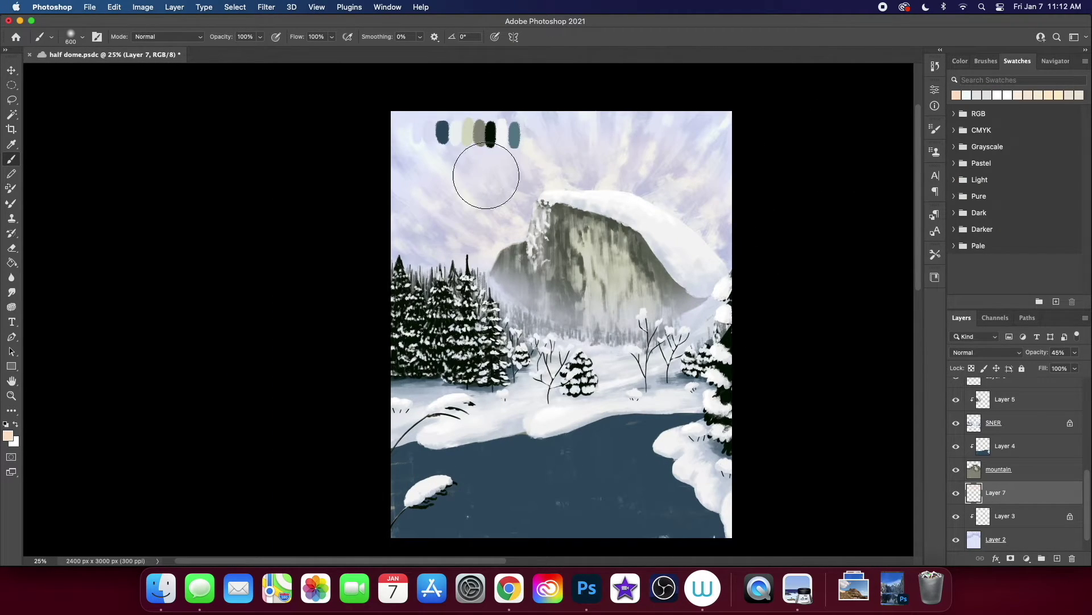
key(super+minus)
key(super+minus)
Step: Move Layer 3 above Layer 7, select Layer 2, and hide Layer 7's glow
drag(1019, 520, 1019, 488)
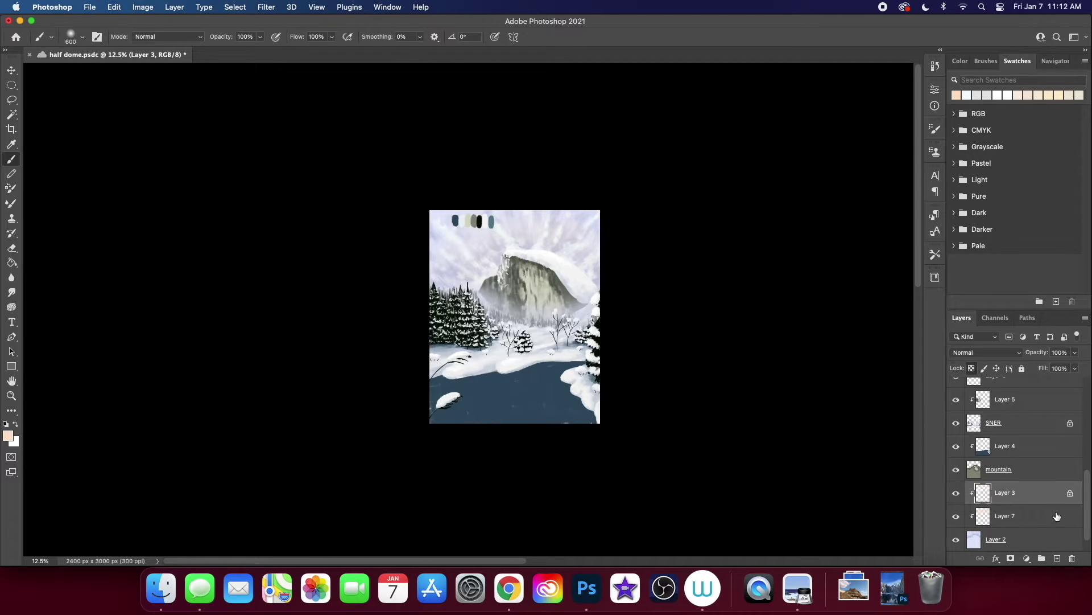
key(F6)
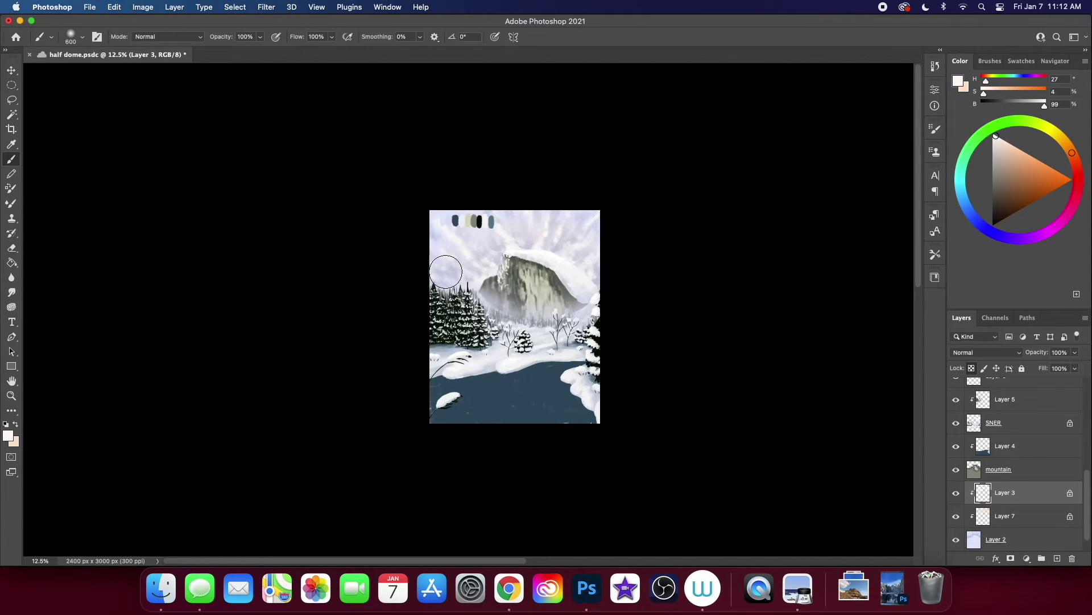
key(alt+bracketleft)
key(alt+bracketleft)
alt+click(491, 220)
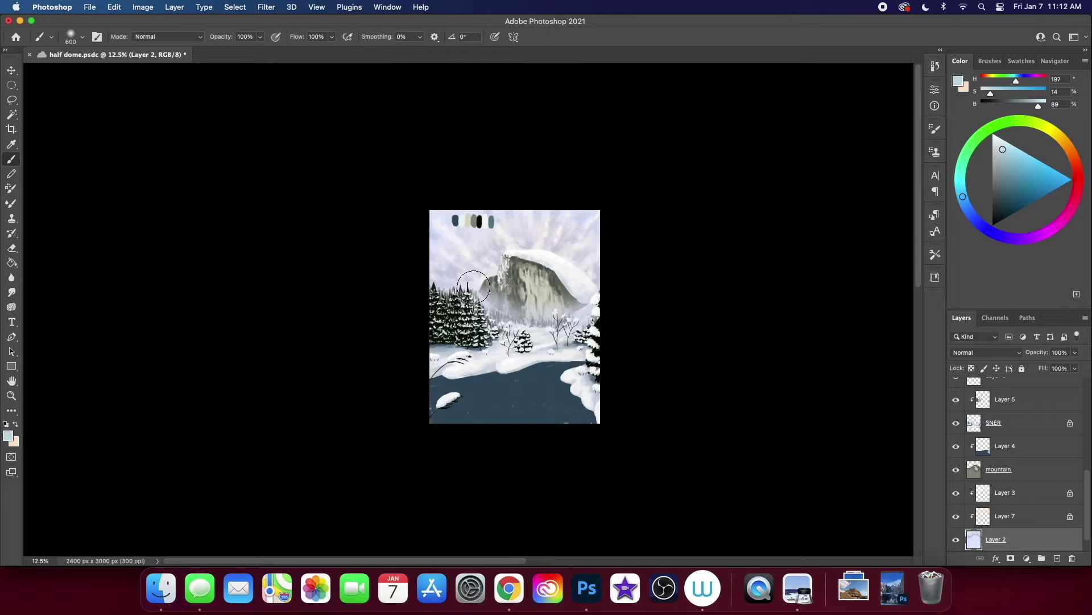
key(super+0)
key(super+minus)
key(super+minus)
key(super+minus)
key(super+minus)
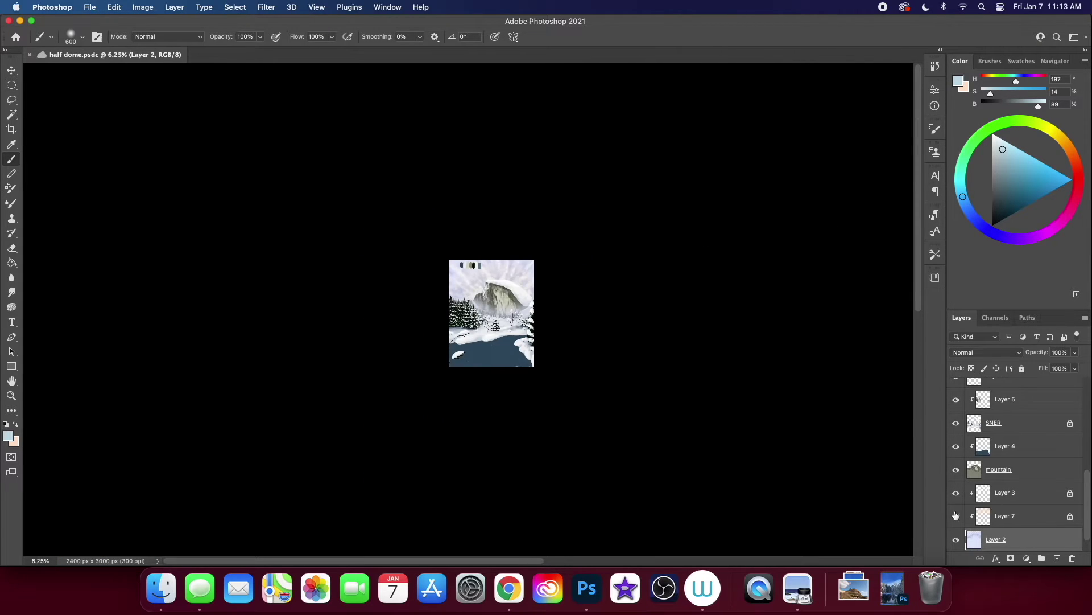
click(956, 515)
key(super+plus)
key(super+plus)
key(super+plus)
Step: Shift the hue toward blue and group the landscape layers into Group 1
click(1021, 81)
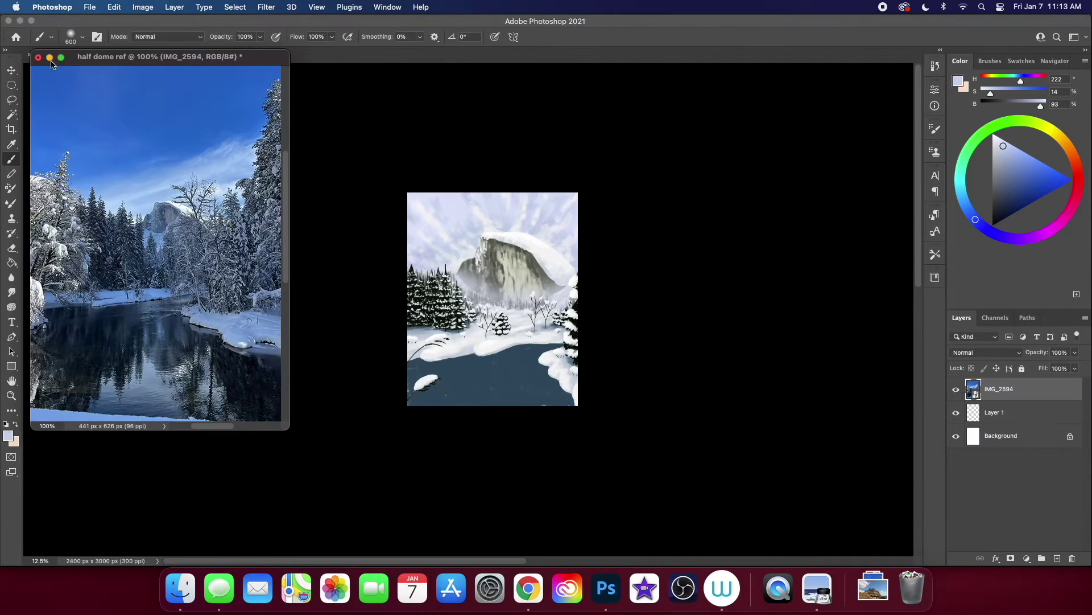
key(super+g)
scroll(1070, 470, up, 2)
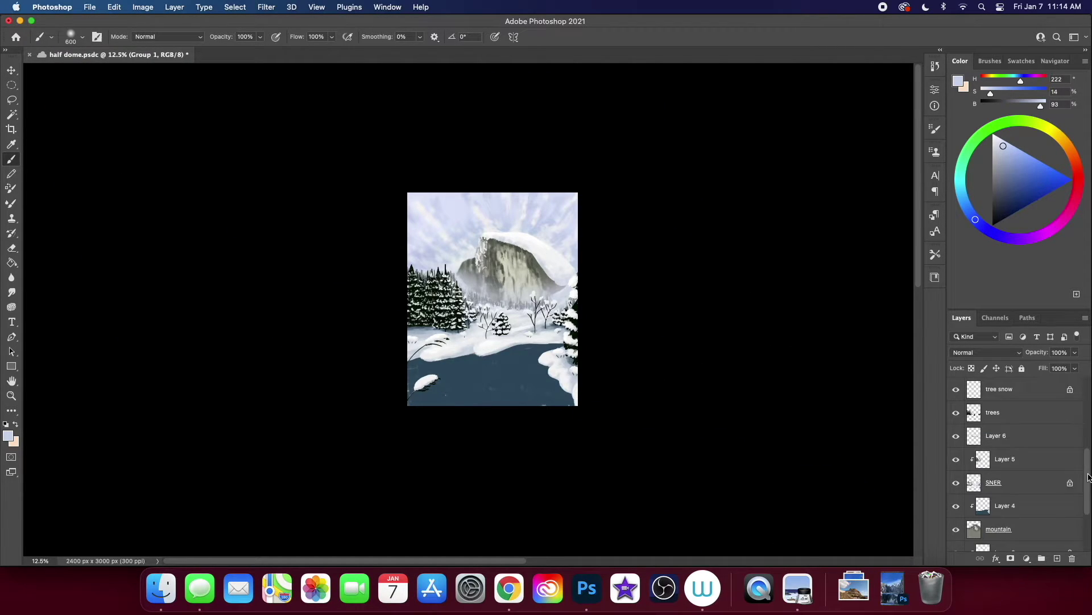
scroll(1084, 471, down, 2)
key(v)
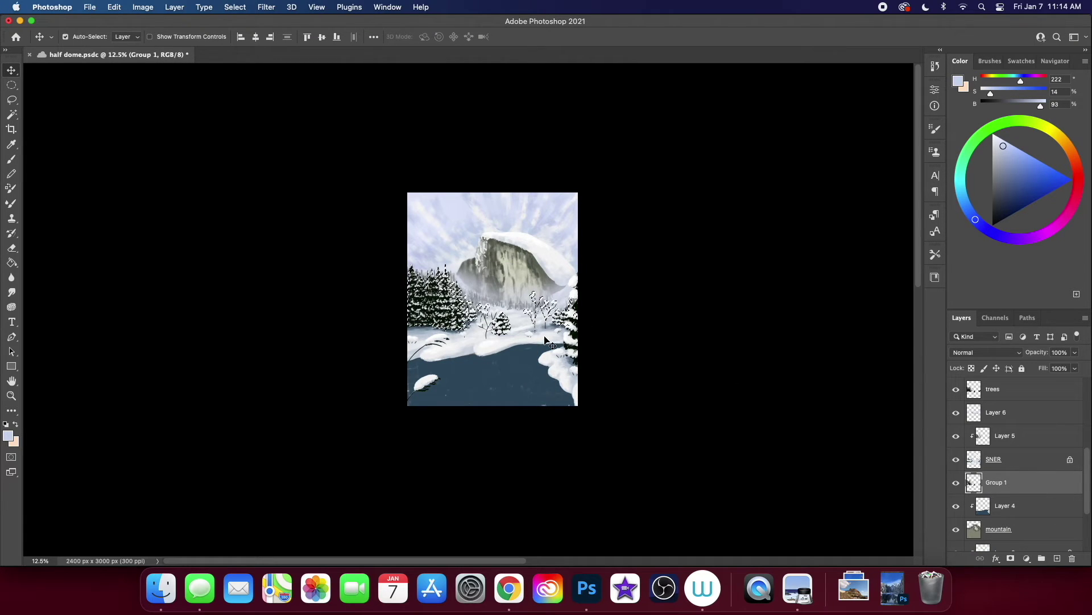
right_click(438, 297)
click(470, 347)
Step: Flip Group 1 vertically and skew it down into the river as a reflection
key(super+t)
right_click(447, 274)
click(483, 515)
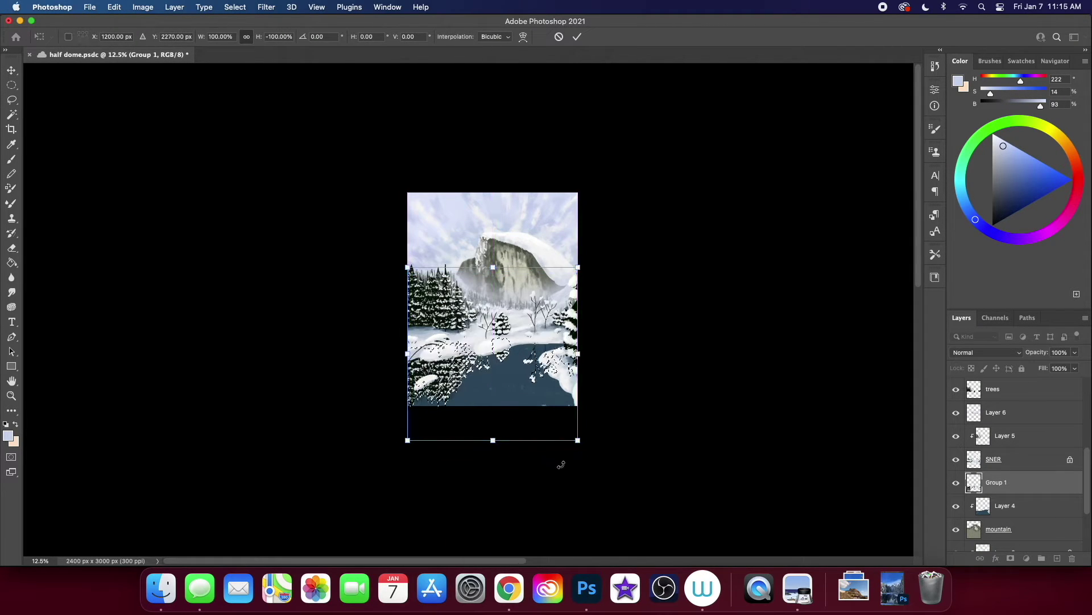
drag(579, 442, 493, 449)
drag(578, 268, 544, 278)
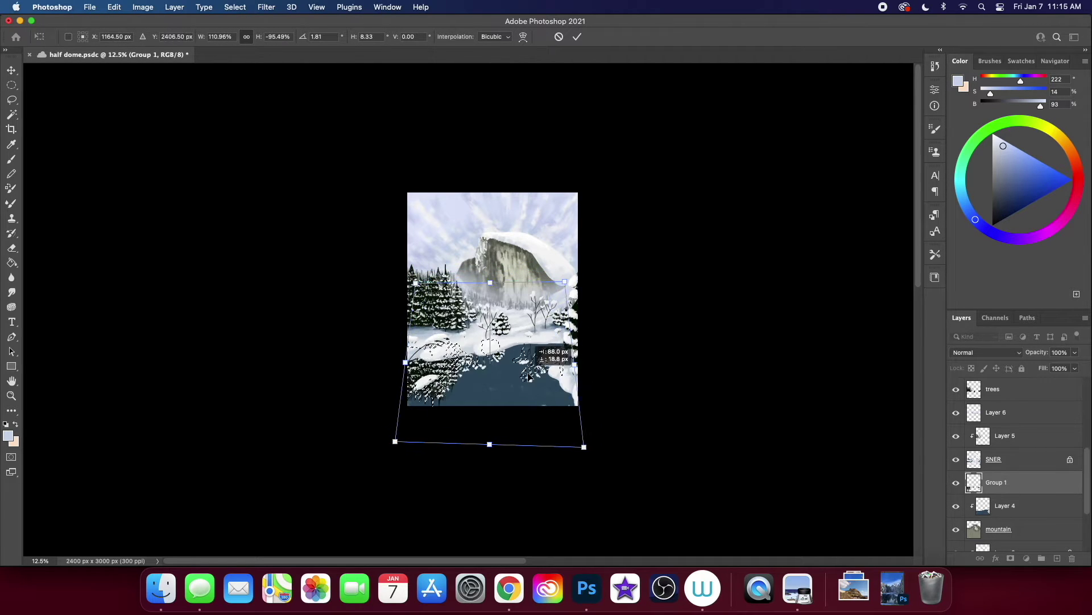
drag(545, 279, 568, 287)
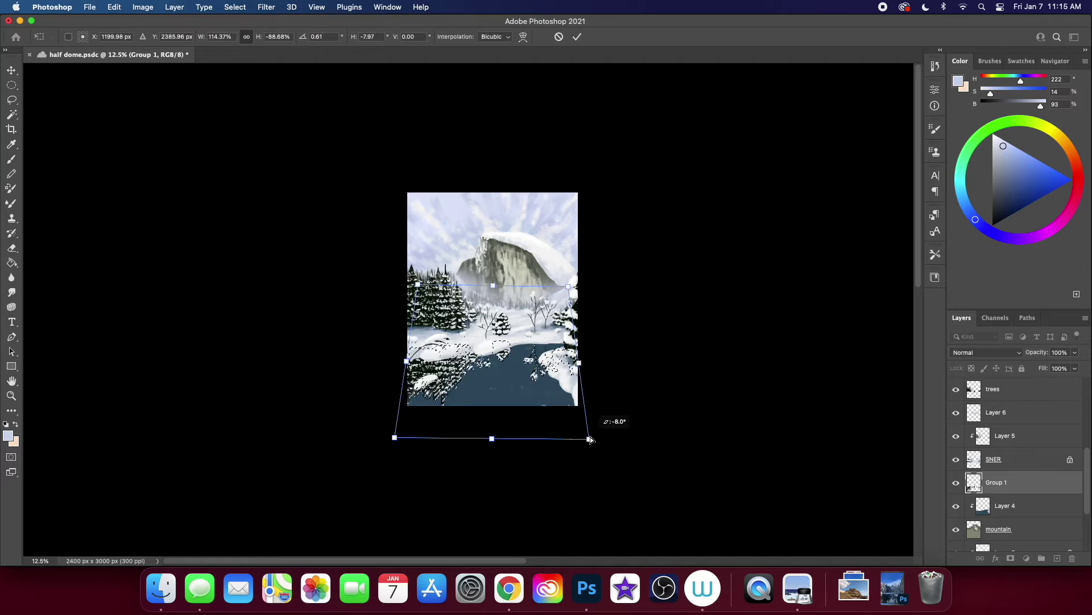
key(Return)
Step: Check the Group 1 reflection's blending mode, keeping it at Normal
click(995, 506)
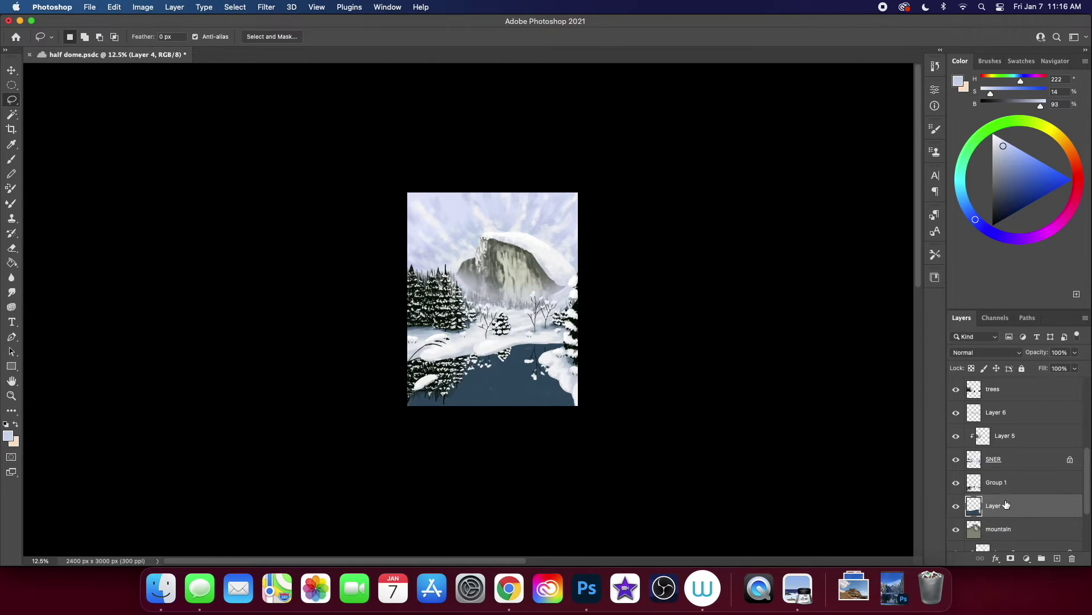
click(986, 353)
click(1005, 482)
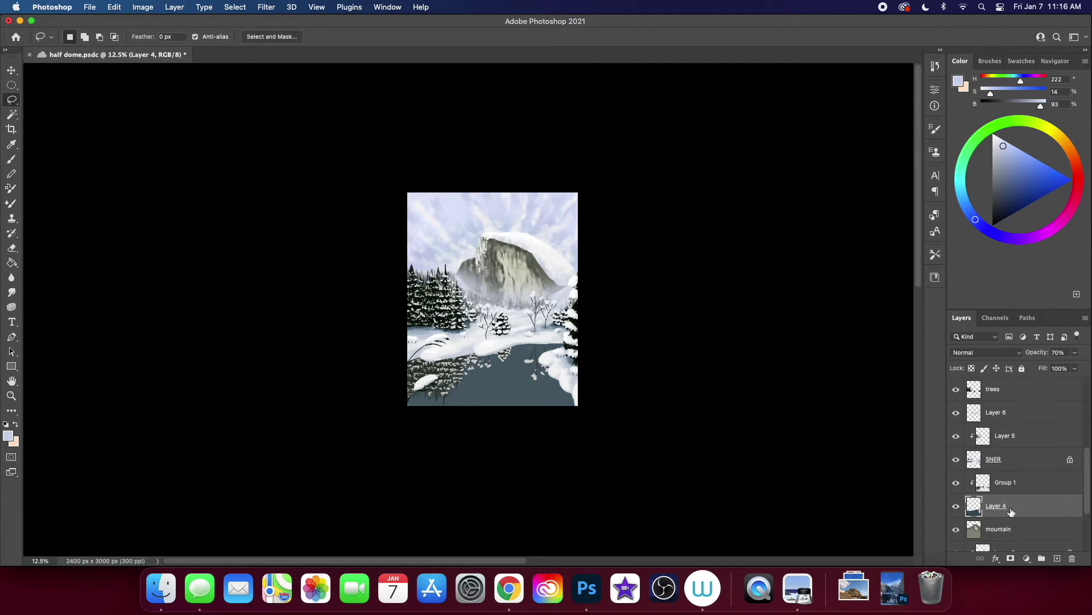
click(990, 352)
key(Escape)
Step: Add a new layer and position the sky copy Group 2 near the reflection
key(super+equal)
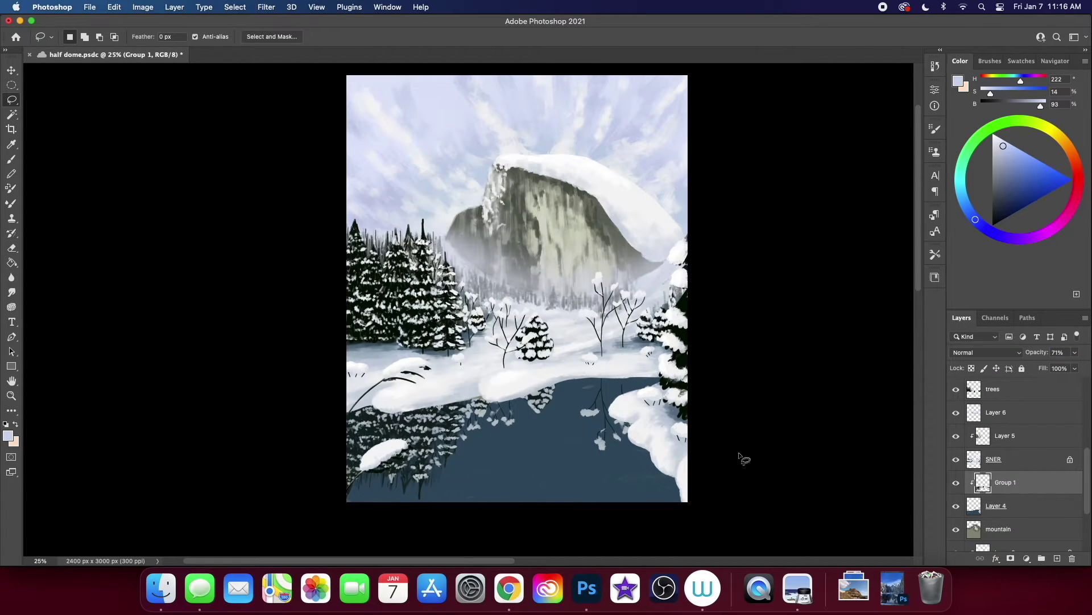
key(b)
click(986, 61)
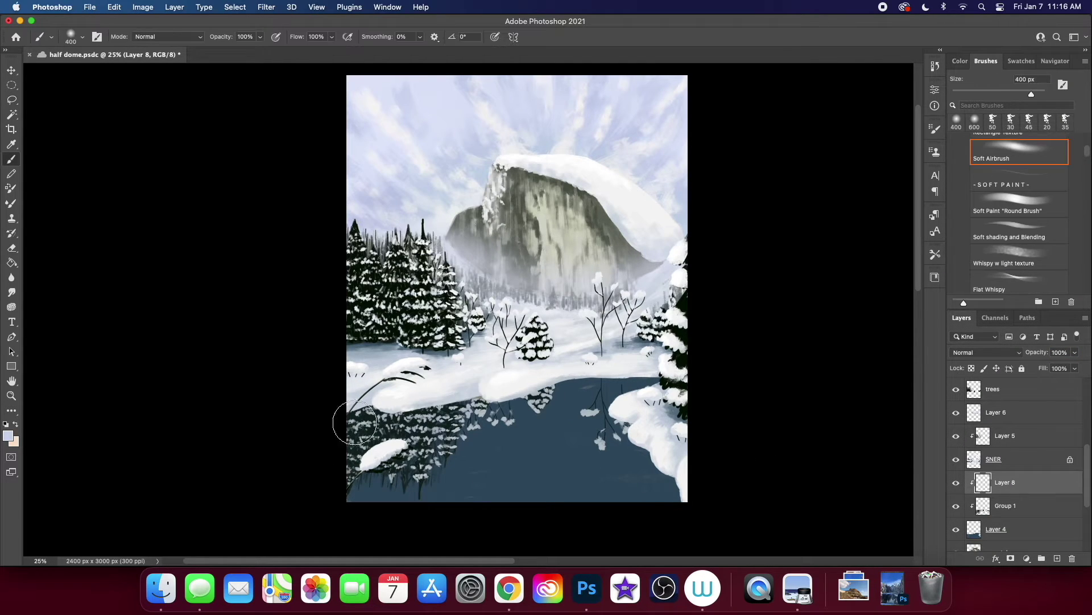
scroll(626, 432, down, 2)
scroll(1029, 479, down, 5)
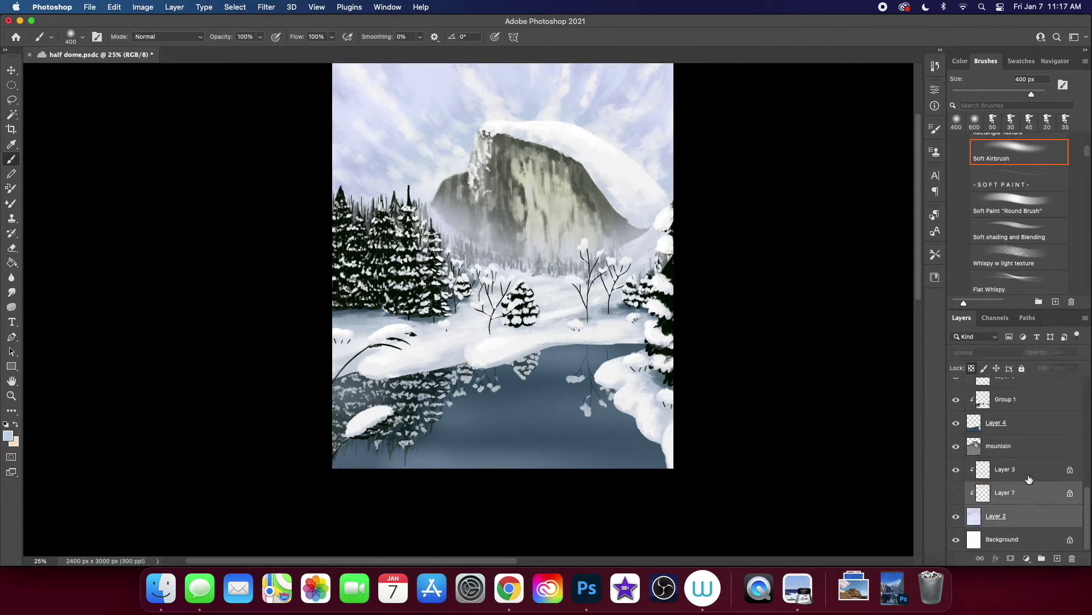
click(1024, 456)
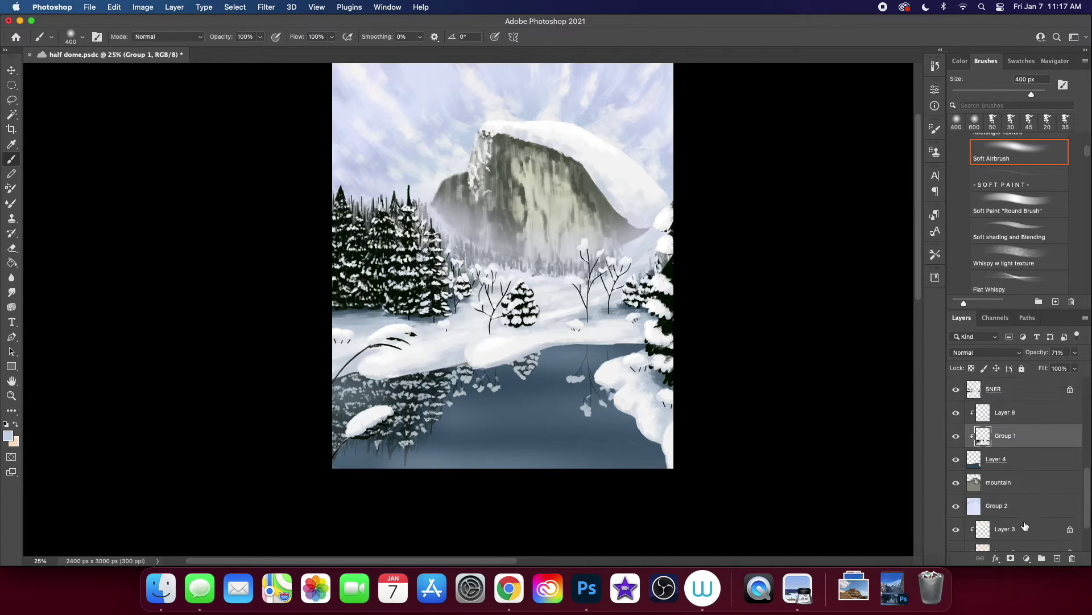
drag(1024, 507, 1024, 427)
Step: Flip the Group 2 sky copy vertically and move it down over the river
key(m)
key(super+minus)
key(super+a)
right_click(545, 253)
click(605, 376)
right_click(512, 255)
click(569, 522)
drag(529, 296, 529, 404)
key(Return)
drag(1006, 435, 1006, 462)
click(1002, 482)
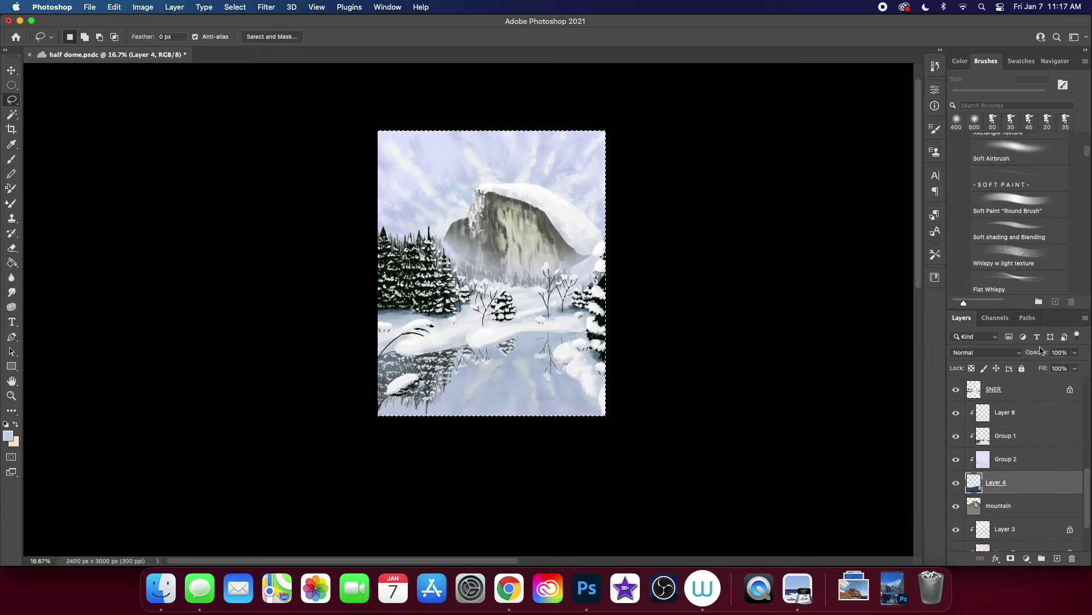
Step: Airbrush blue-grey shading along the shoreline on the Group 2 sky reflection
key(b)
click(1018, 459)
key(super+plus)
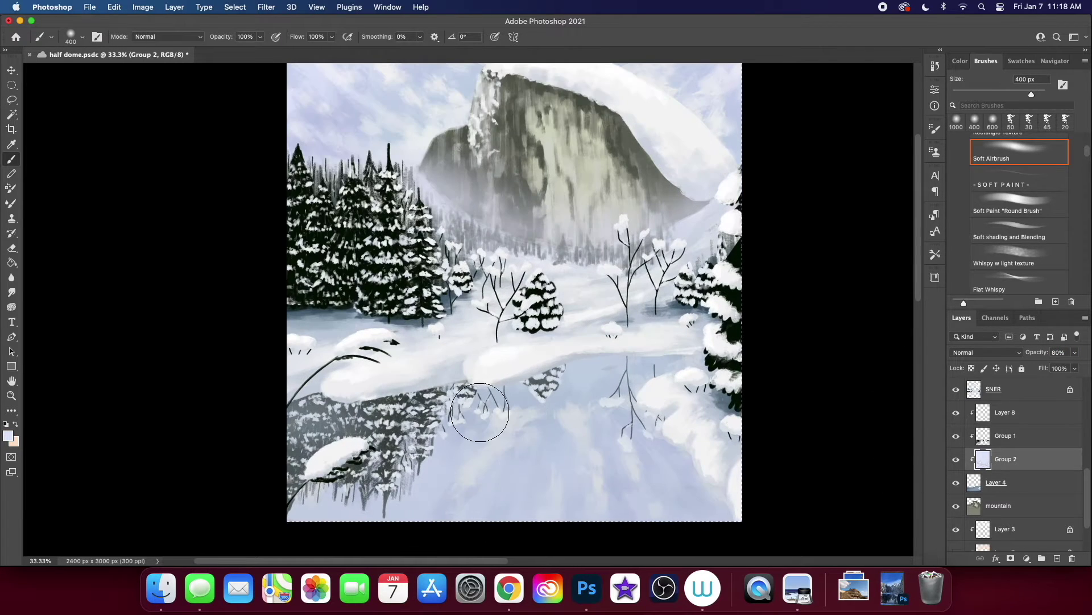
scroll(480, 411, down, 2)
key(bracketleft)
key(bracketleft)
key(bracketleft)
key(alt+bracketleft)
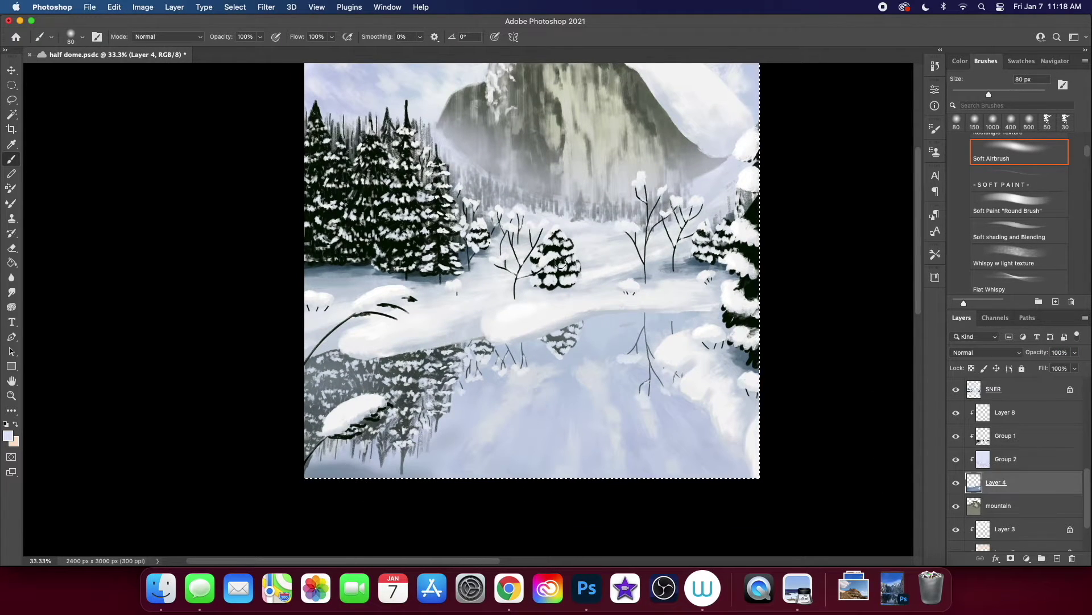
scroll(504, 262, down, 1)
scroll(504, 262, right, 1)
key(alt+bracketright)
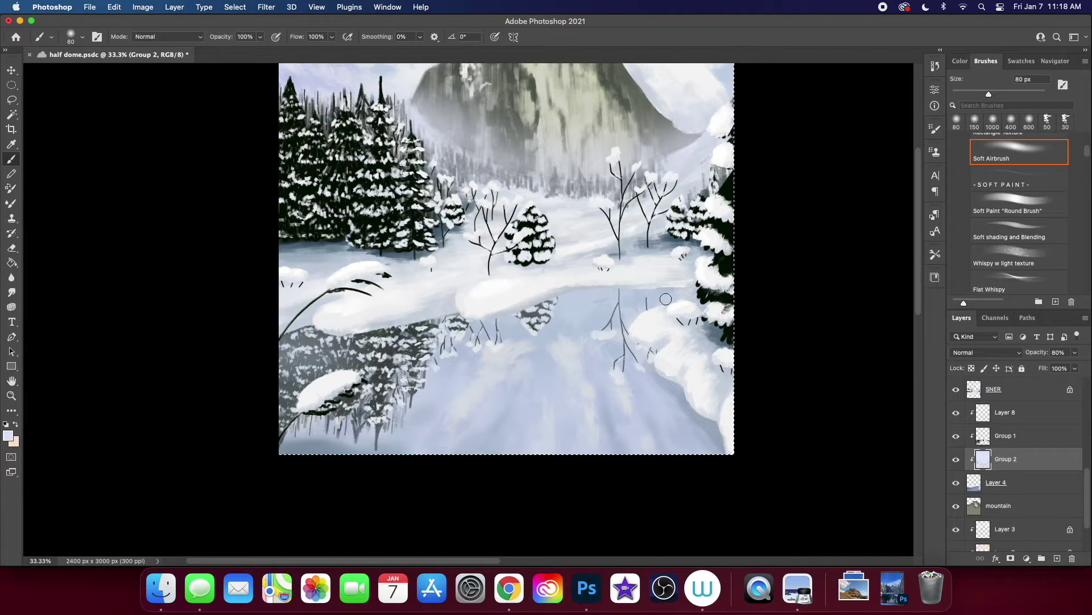
drag(700, 312, 628, 290)
Step: Darken the snow bank edge by the river on Layer 4 with a soft round brush
key(alt+bracketleft)
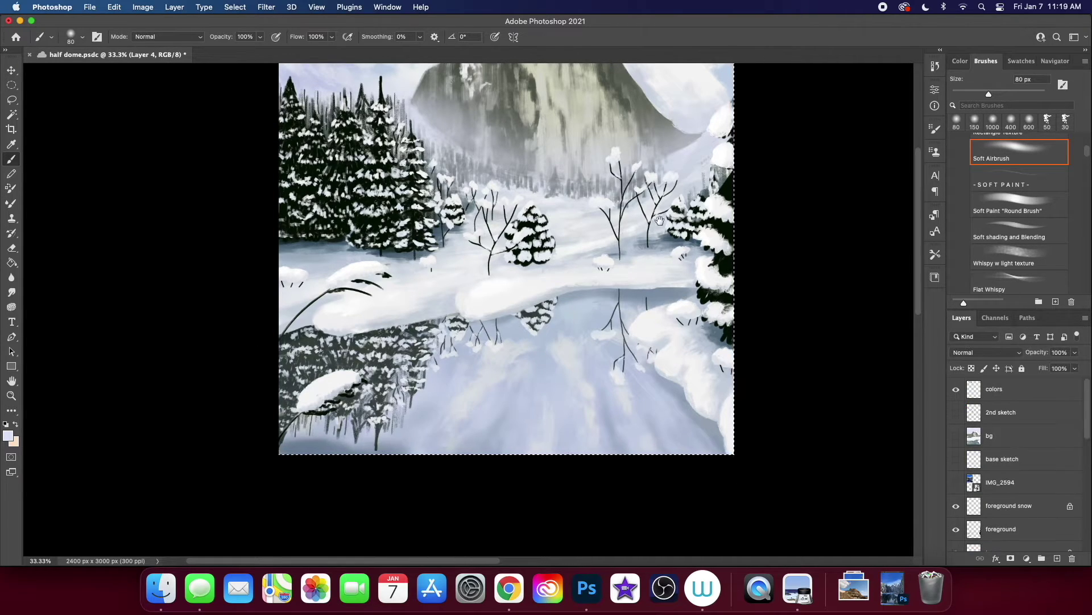
scroll(642, 314, down, 2)
scroll(642, 314, right, 1)
key(period)
drag(642, 313, 683, 365)
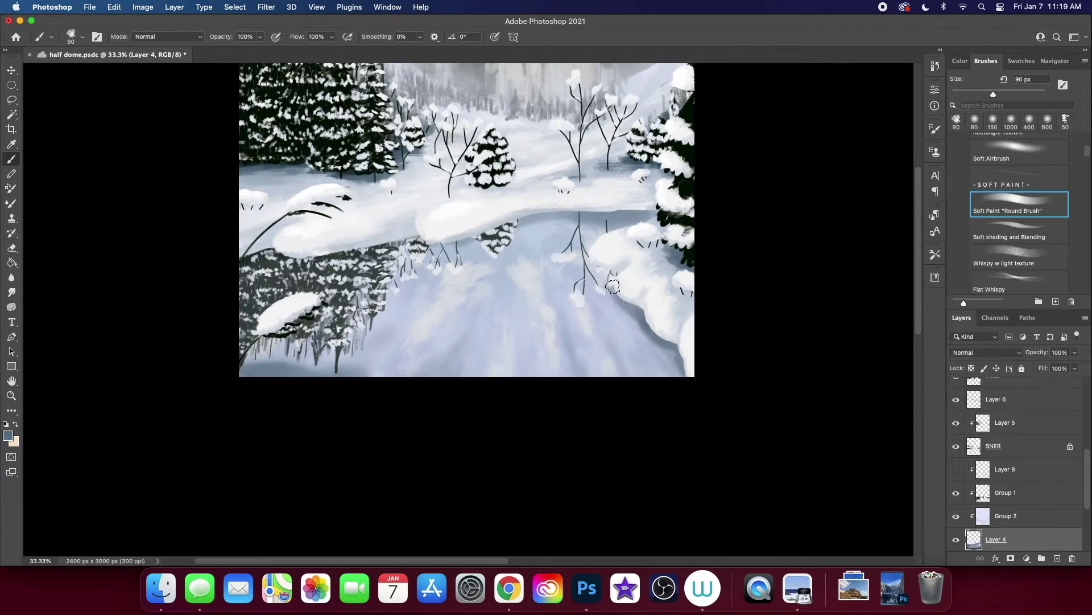
Step: Lasso and transform the reflected branches near the right bank on Group 1
key(alt+bracketright)
key(alt+bracketright)
key(l)
drag(538, 197, 540, 310)
key(ctrl+t)
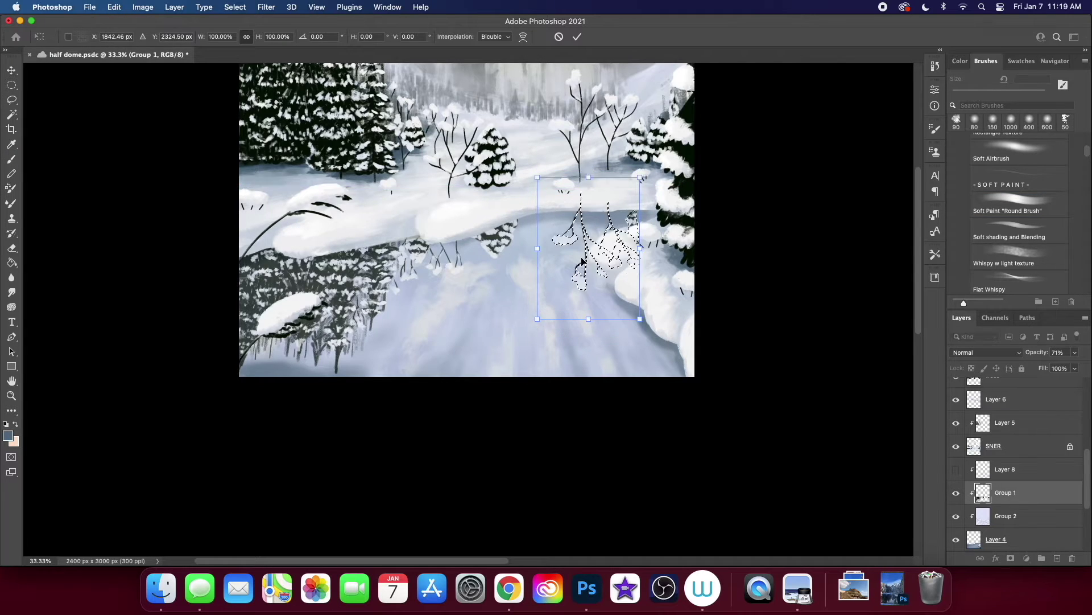
key(Return)
key(ctrl+d)
Step: Merge the Group 2 sky reflection into Group 1 and save the painting
key(b)
key(alt+bracketleft)
key(alt+bracketleft)
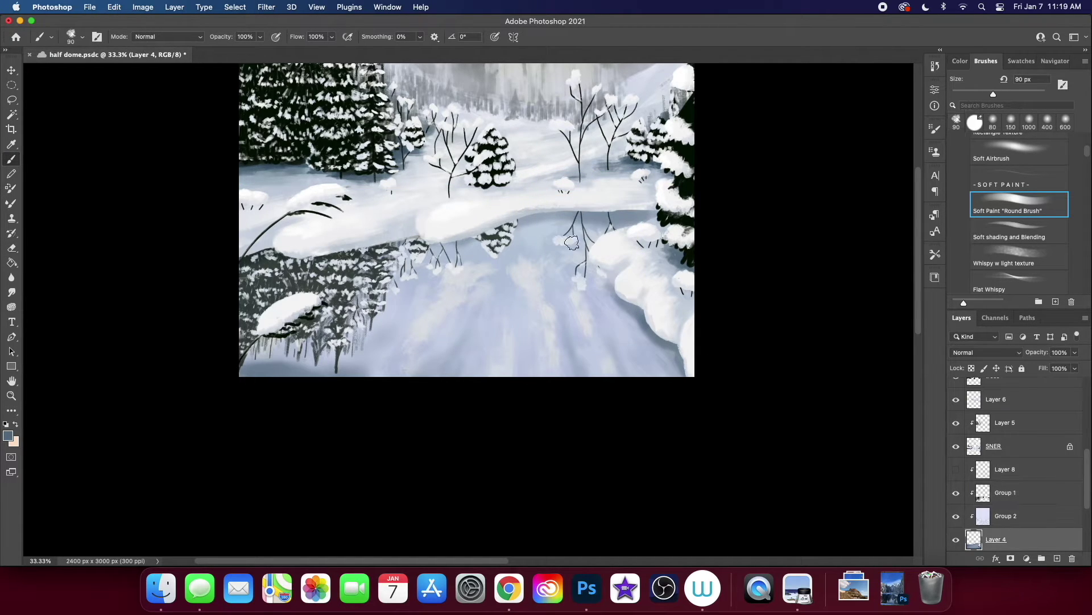
key(alt+bracketright)
key(ctrl+e)
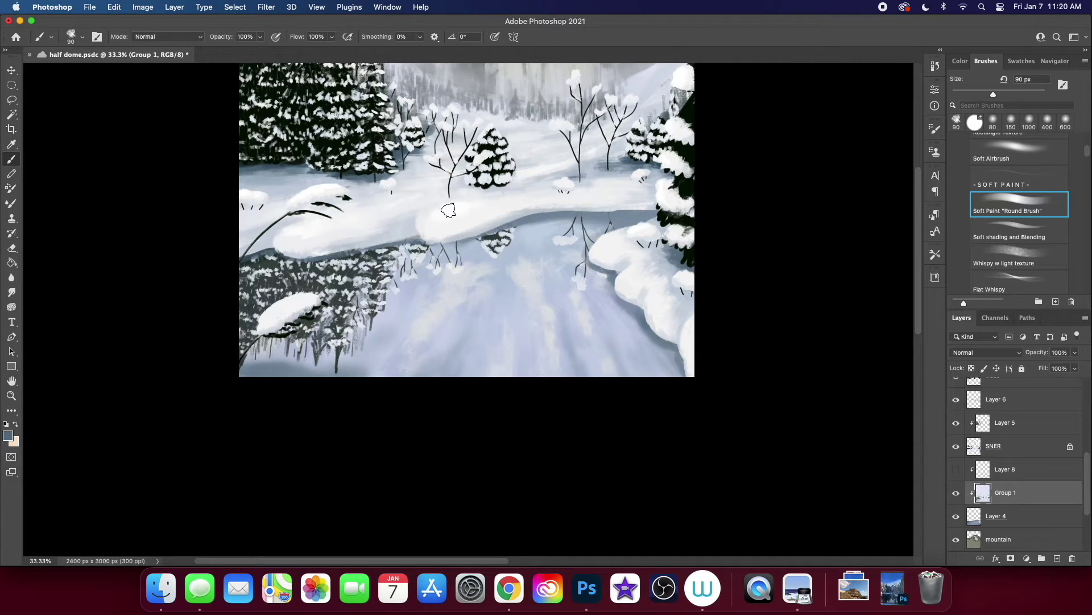
key(ctrl+s)
alt+click(585, 376)
key(alt+bracketright)
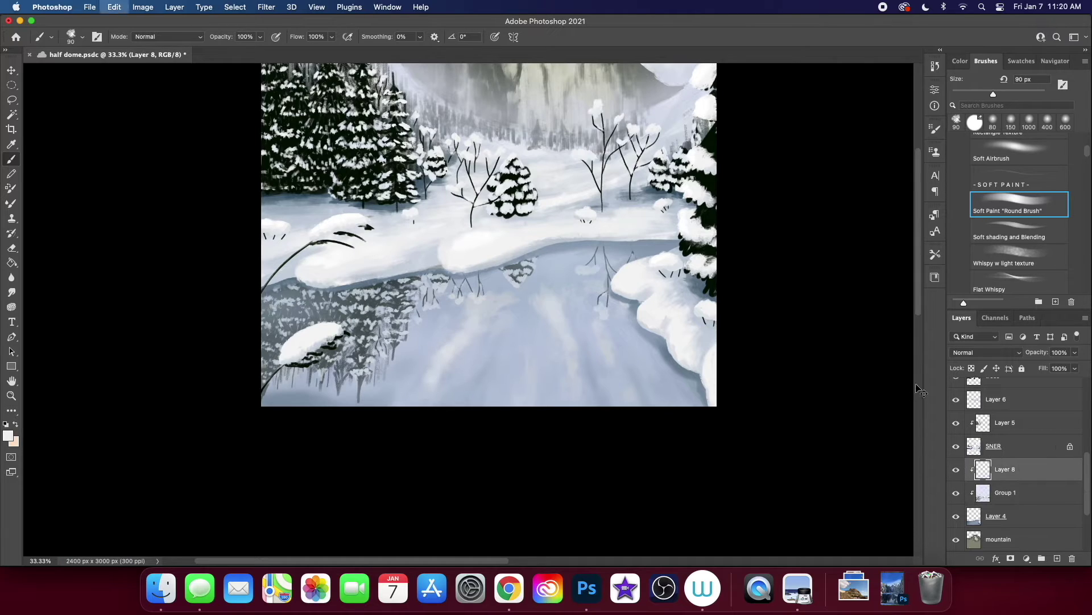
Step: Erase part of Group 1 and paint darker bluish strokes across the water
key(alt+bracketleft)
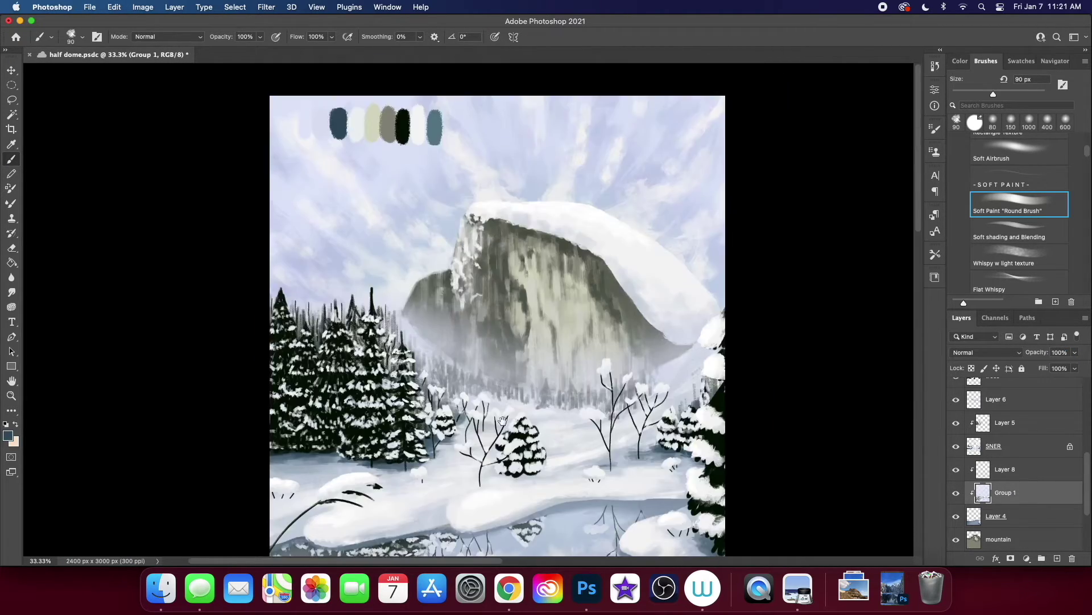
key(alt+bracketleft)
mouse_move(342, 367)
mouse_down()
mouse_move(393, 341)
mouse_move(457, 356)
mouse_up()
key(e)
key(b)
drag(740, 268, 495, 352)
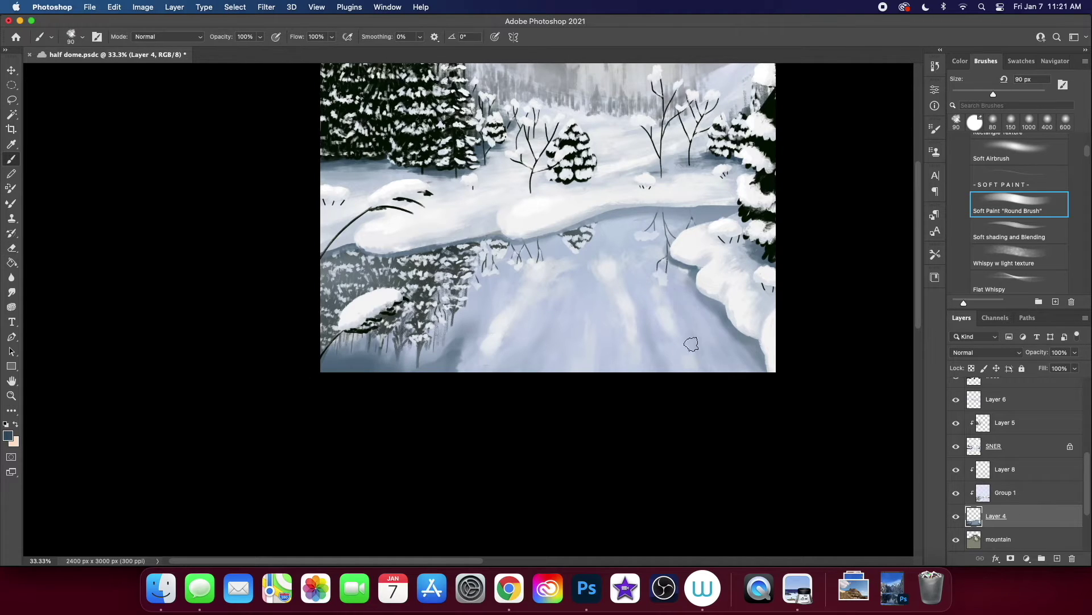
Step: Paint light bluish-grey vertical streaks into the water with an 80 px brush
key(bracketleft)
key(bracketleft)
key(bracketleft)
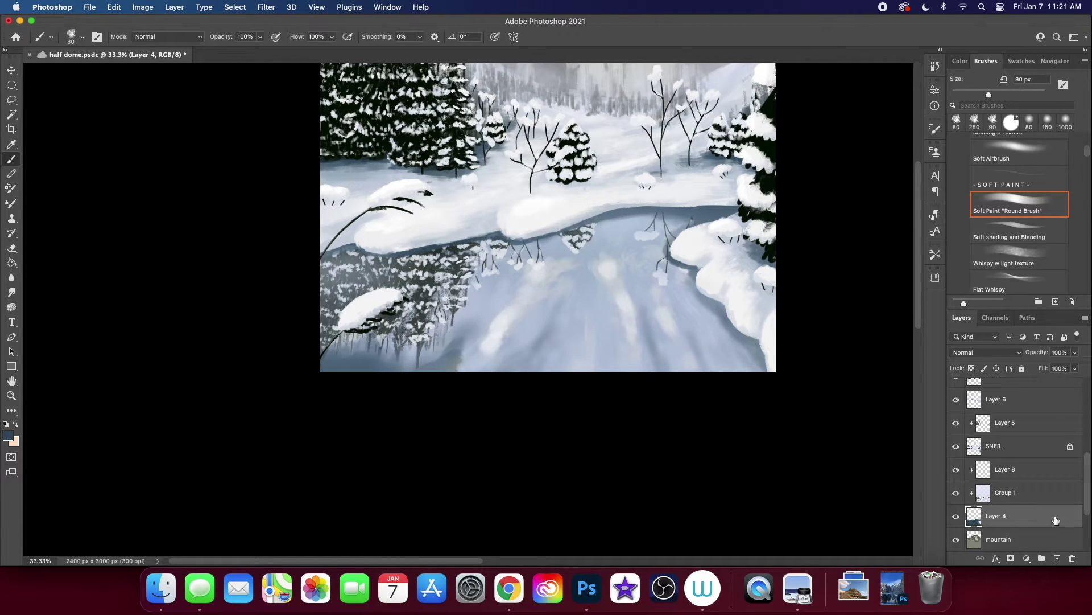
key(alt+bracketright)
alt+click(477, 300)
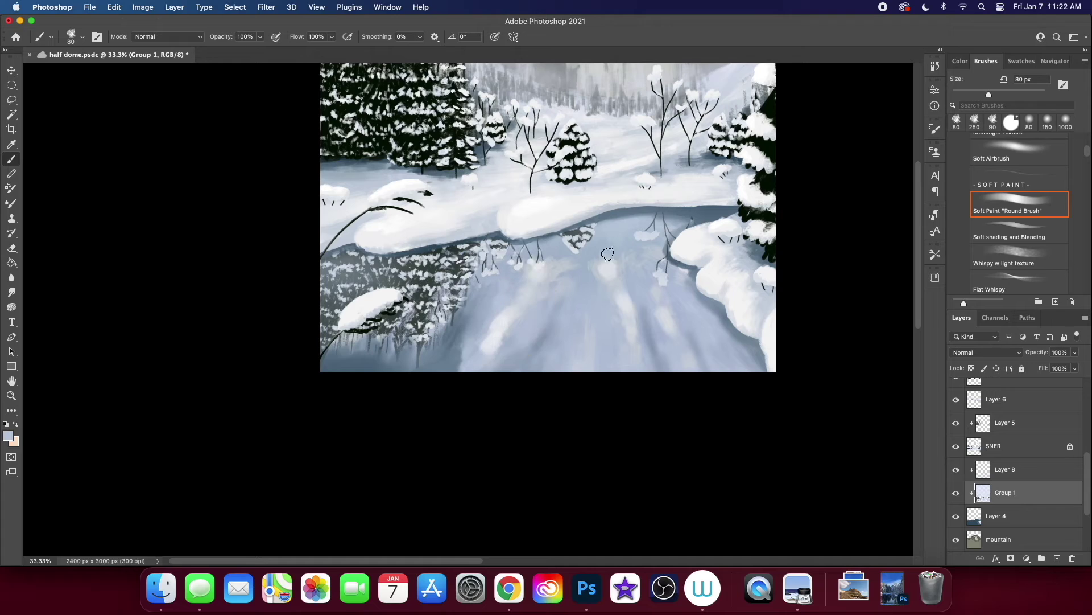
drag(607, 254, 592, 268)
drag(711, 319, 694, 370)
drag(608, 307, 614, 382)
drag(552, 370, 564, 304)
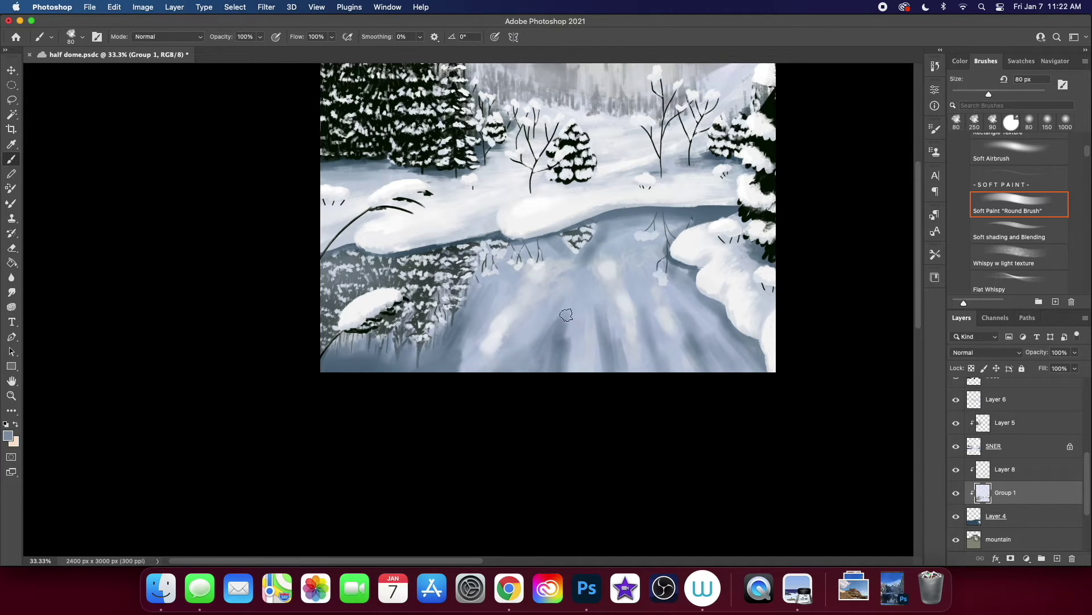
scroll(1018, 227, up, 4)
Step: Select the water layer's contents and begin a Warp transform on it
click(1019, 220)
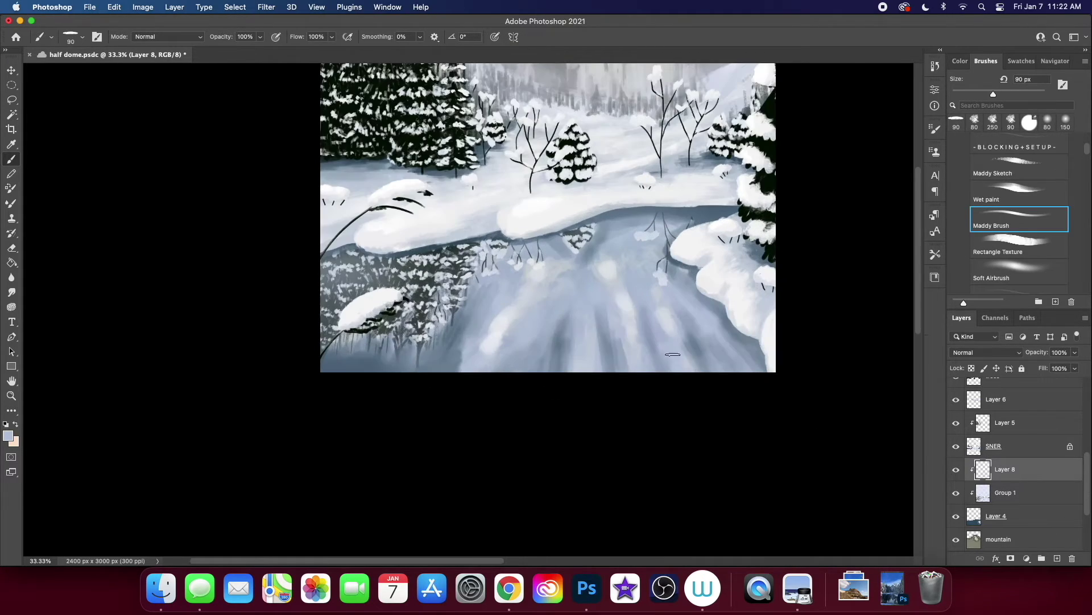
super+click(983, 493)
key(super+t)
right_click(490, 227)
click(550, 280)
drag(551, 280, 609, 276)
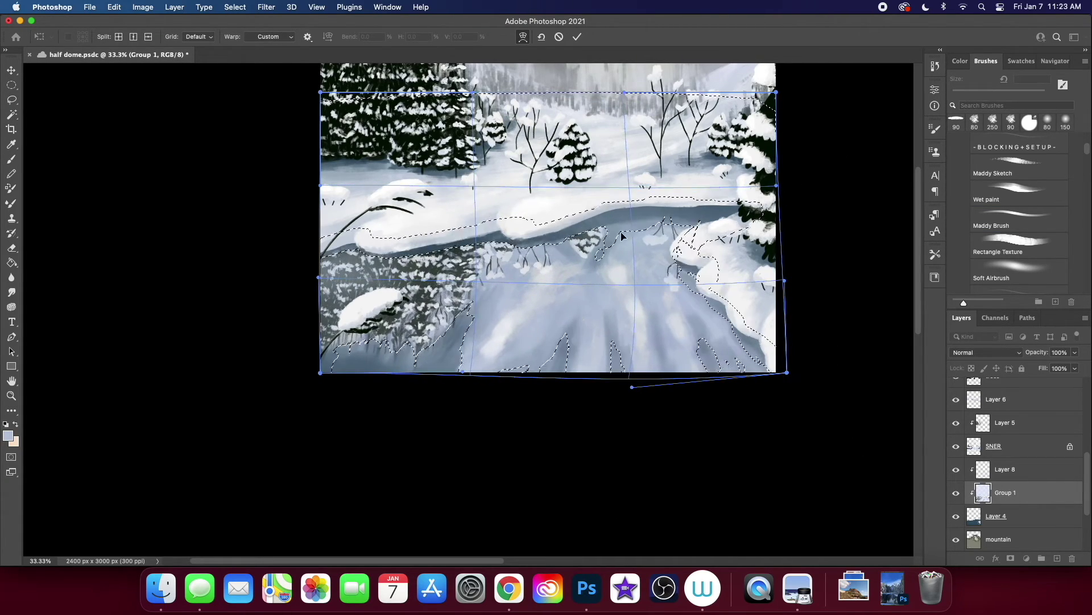
Step: Apply the water warp, smudge it softer, choose a lighter colour on Layer 8, and save
key(Return)
key(super+d)
click(983, 470)
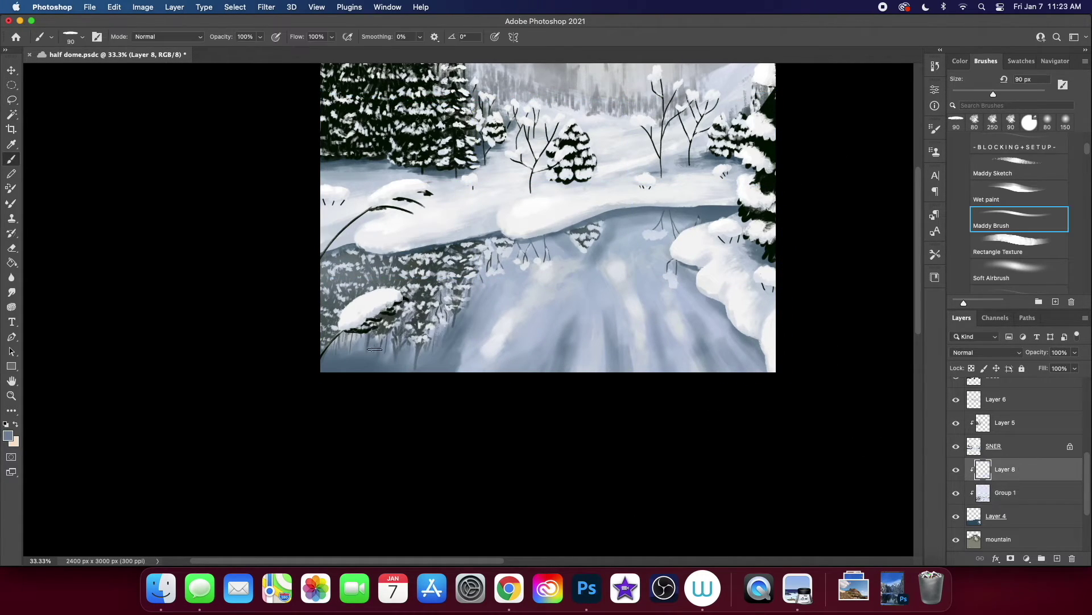
click(982, 493)
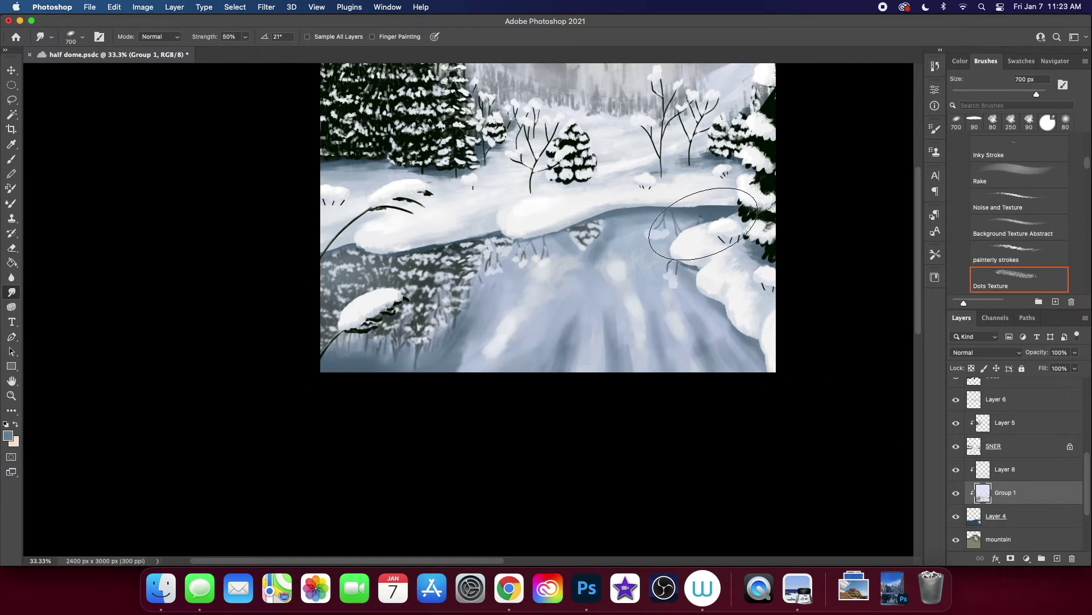
key(b)
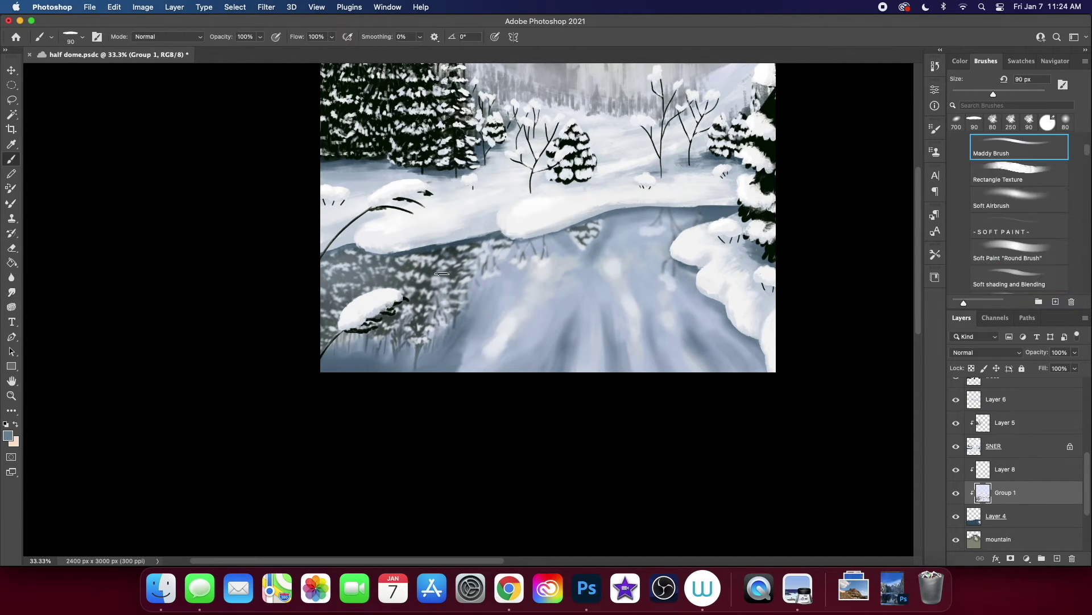
alt+click(442, 273)
key(alt+bracketright)
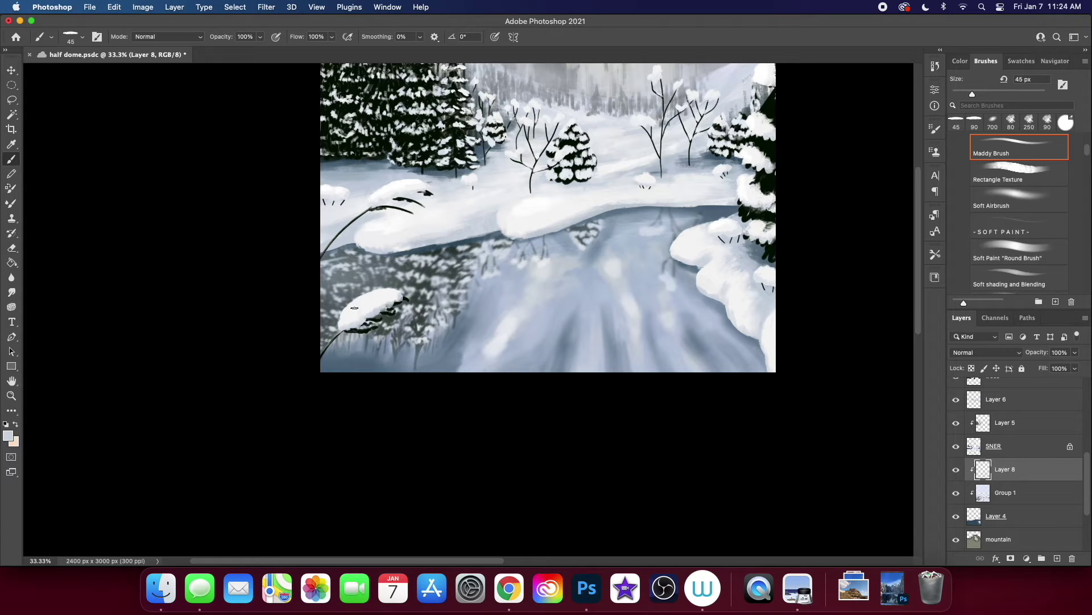
key(super+s)
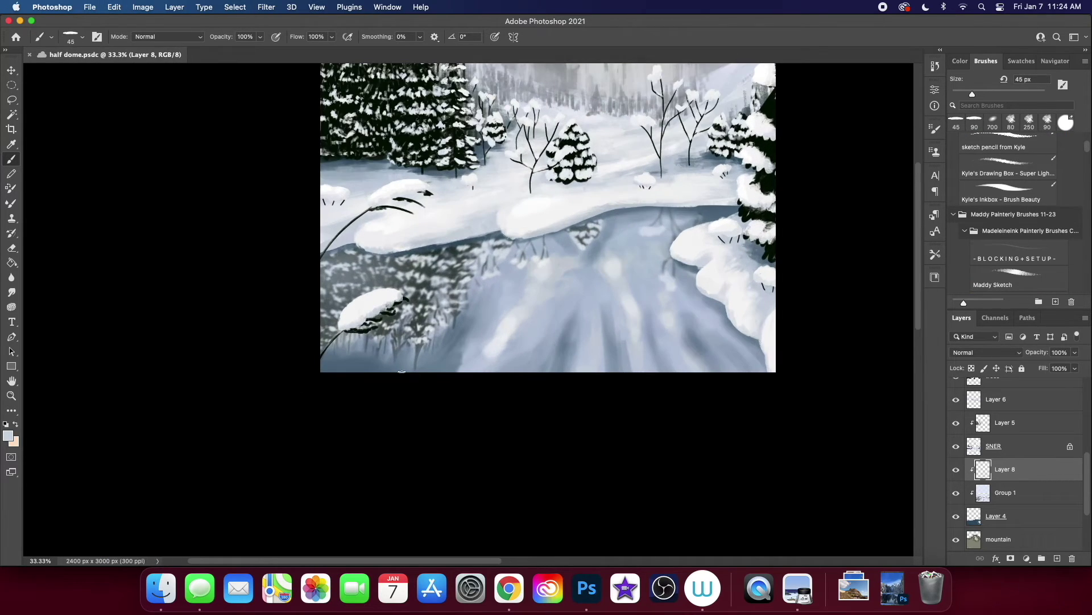
key(comma)
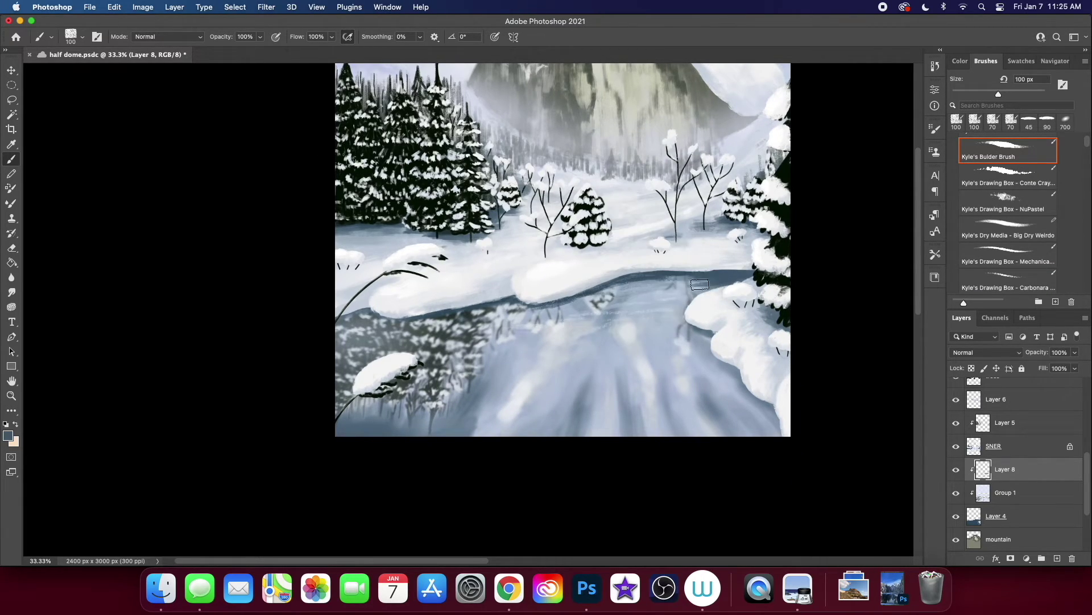
Step: Set Layer 8 to 86% opacity and paint thin light streaks across the lower-left ice
scroll(339, 323, up, 1)
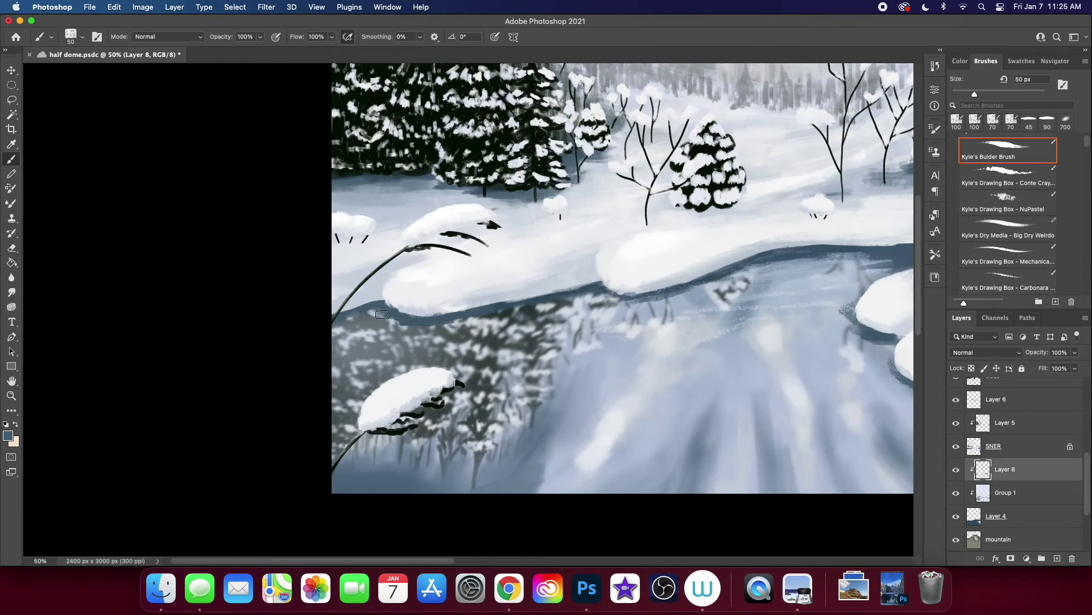
key(super+z)
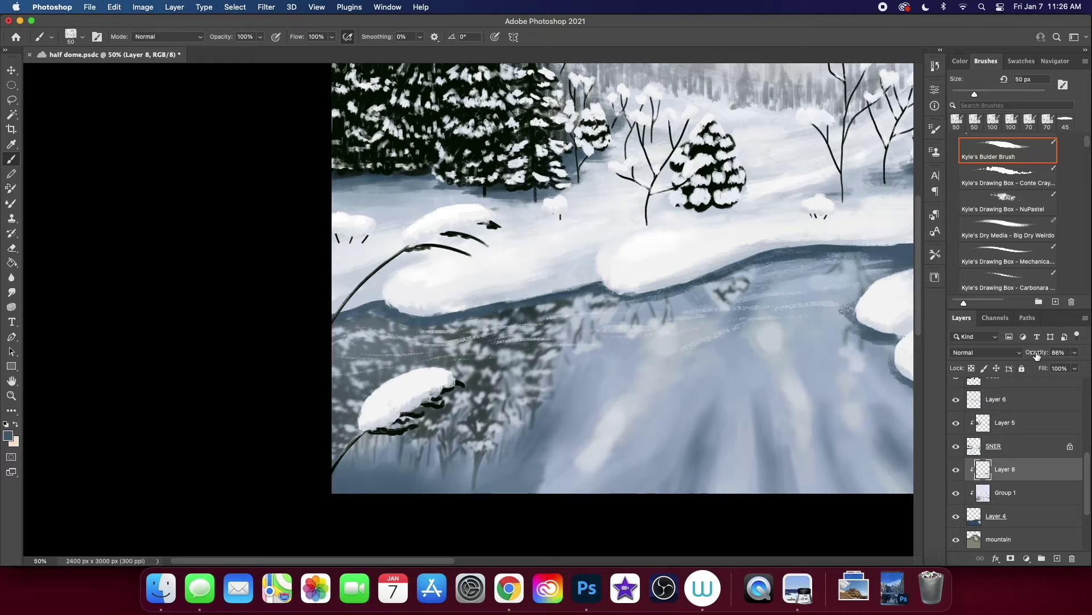
scroll(507, 355, right, 5)
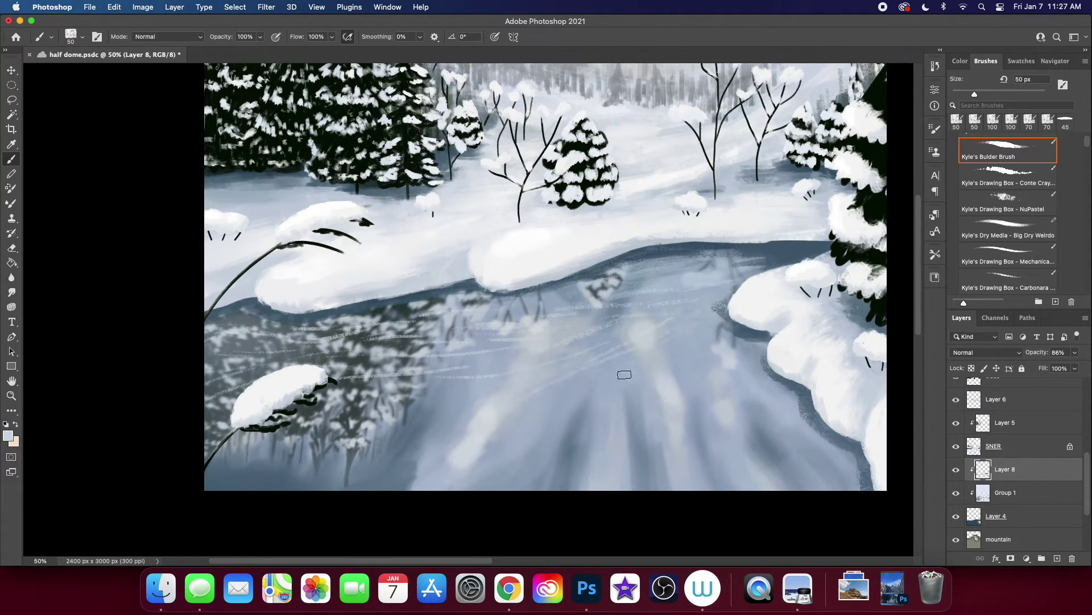
key(bracketleft)
key(bracketleft)
key(bracketleft)
drag(295, 416, 372, 412)
drag(316, 490, 437, 421)
drag(341, 430, 443, 392)
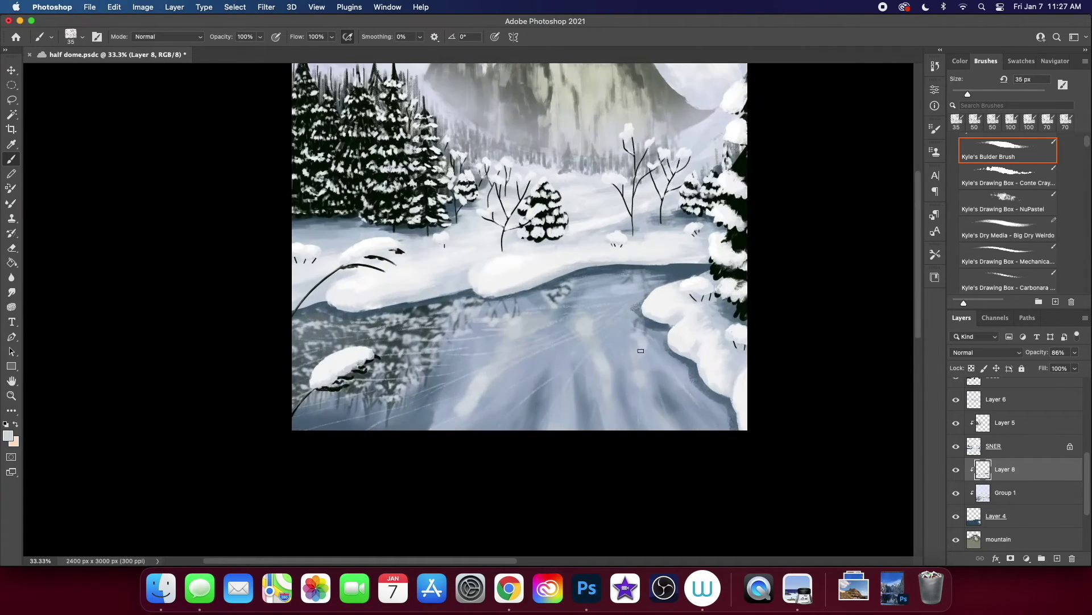
Step: Sample the water-edge grey-blue and reinforce the dark shoreline edge
alt+click(717, 256)
drag(649, 255, 811, 249)
scroll(748, 266, right, 2)
scroll(529, 390, left, 5)
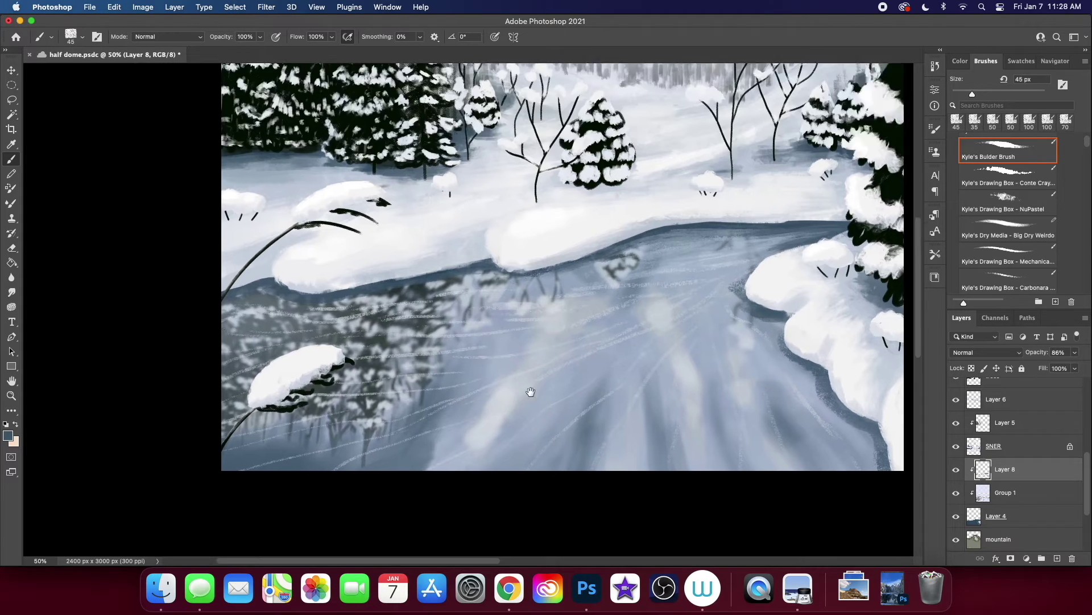
scroll(627, 413, up, 1)
key(bracketright)
Step: Add a small dark pencil mark on the water, then save and view the whole painting
key(shift+b)
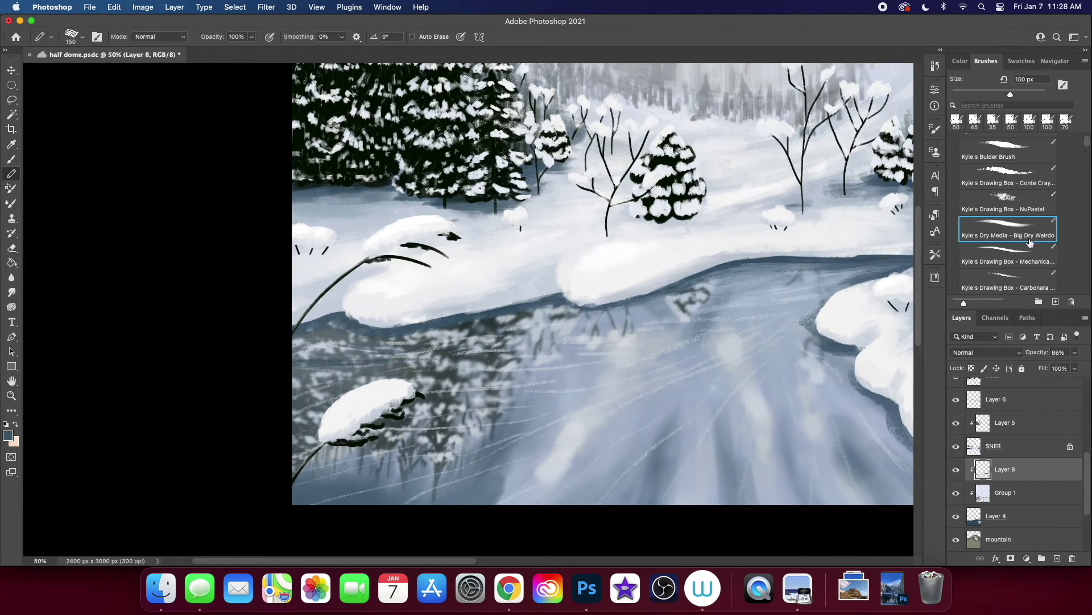
click(1018, 279)
drag(623, 504, 653, 470)
click(1018, 200)
key(ctrl+z)
key(ctrl+minus)
key(ctrl+minus)
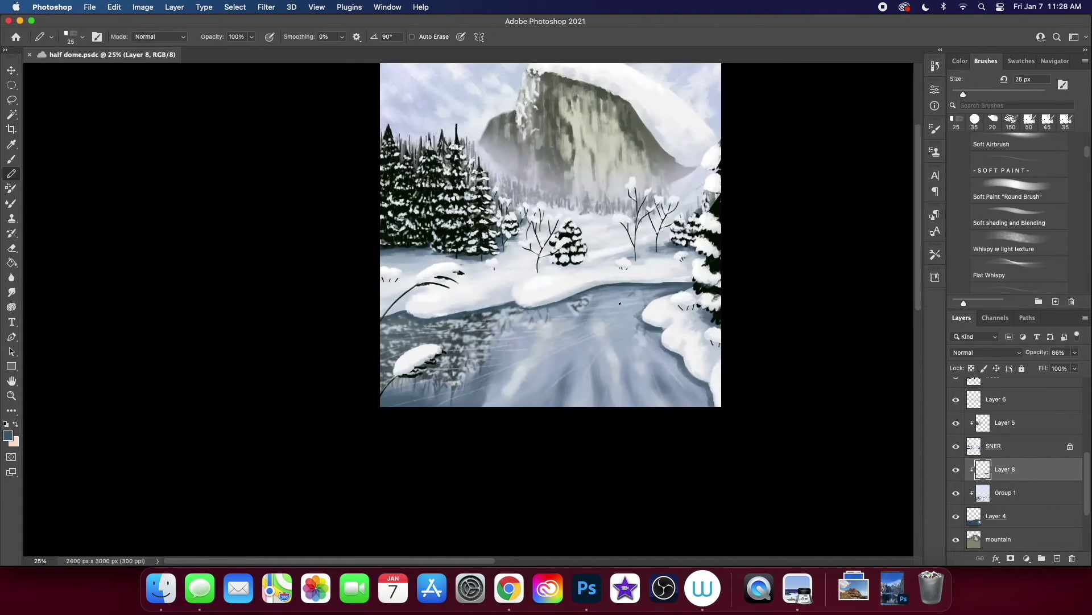
Step: Add a Levels adjustment on top that deepens the blacks and brightens midtones
key(ctrl+minus)
key(alt+period)
click(174, 7)
click(376, 166)
key(ctrl+plus)
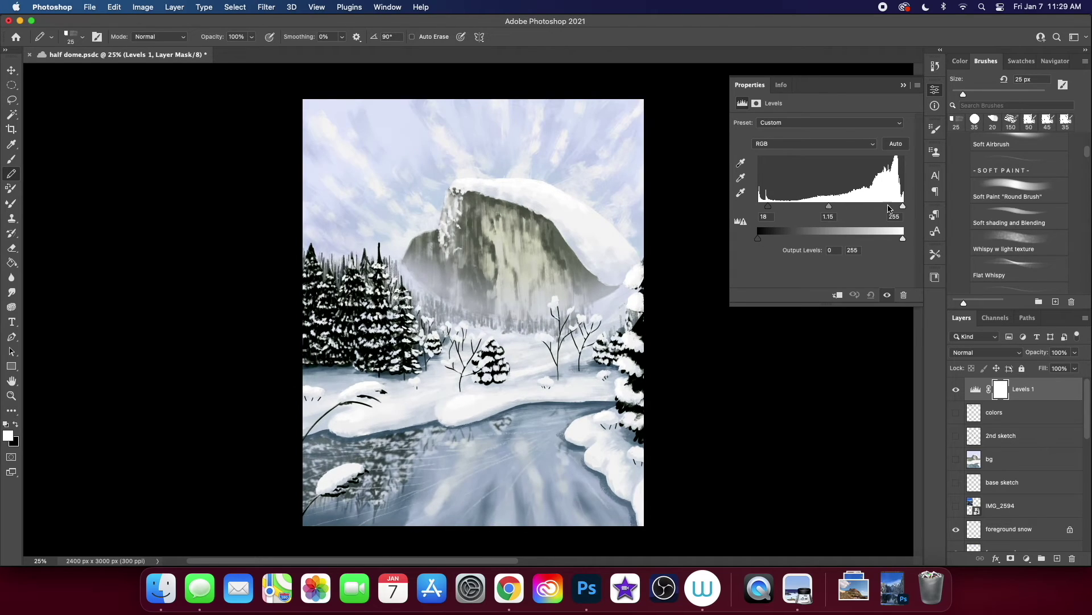
drag(758, 206, 765, 205)
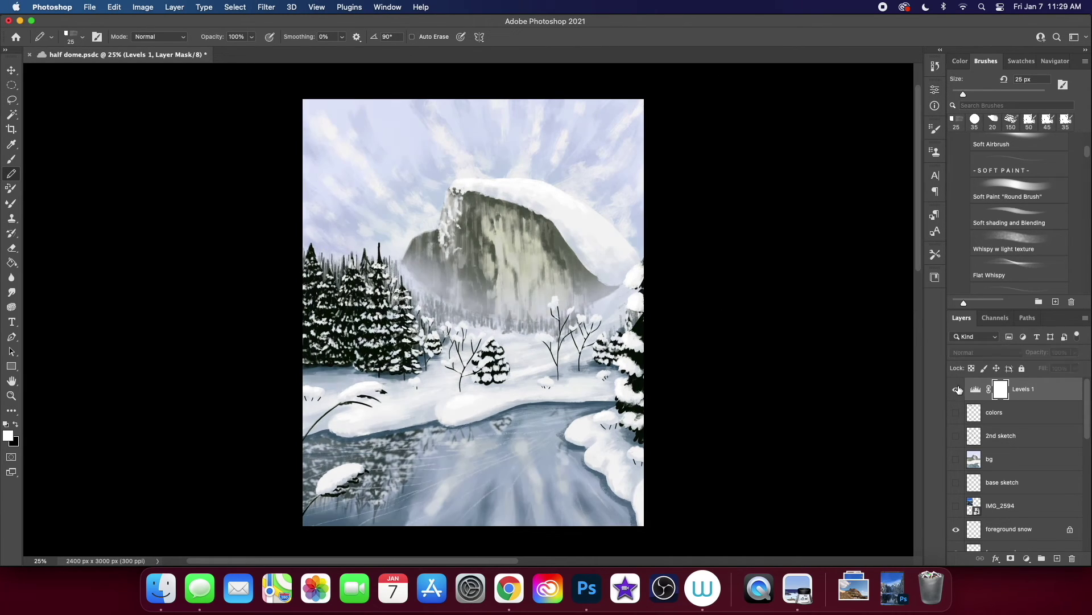
Step: Add a Color Balance adjustment pushing midtones toward red, checking shadows and highlights
click(174, 7)
click(361, 228)
drag(808, 145, 814, 149)
click(830, 122)
click(810, 122)
click(804, 149)
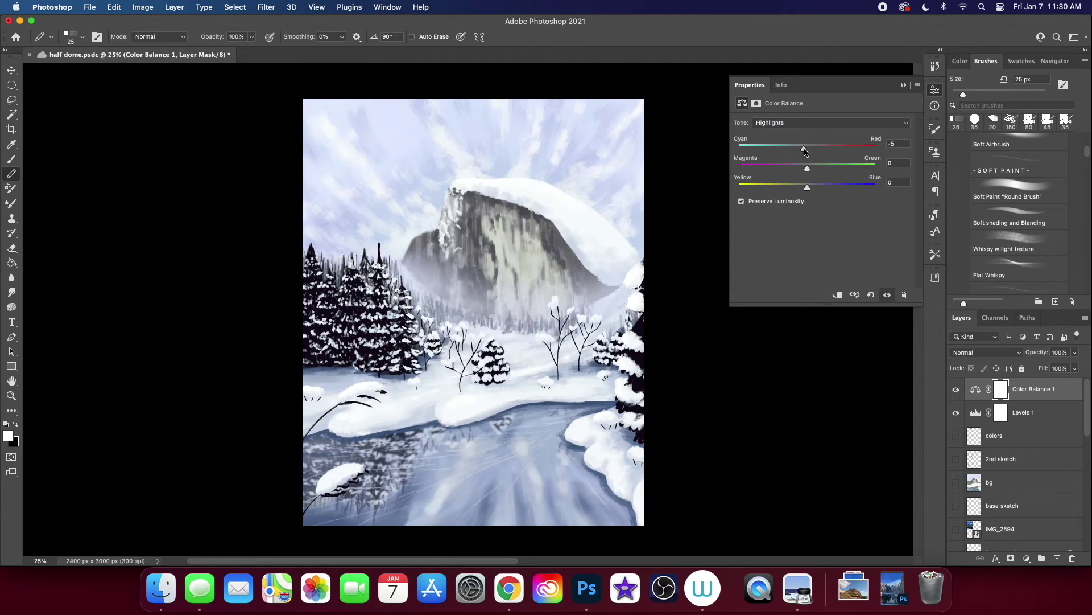
click(935, 90)
Step: Create a new empty Layer 9 for the signature
click(956, 414)
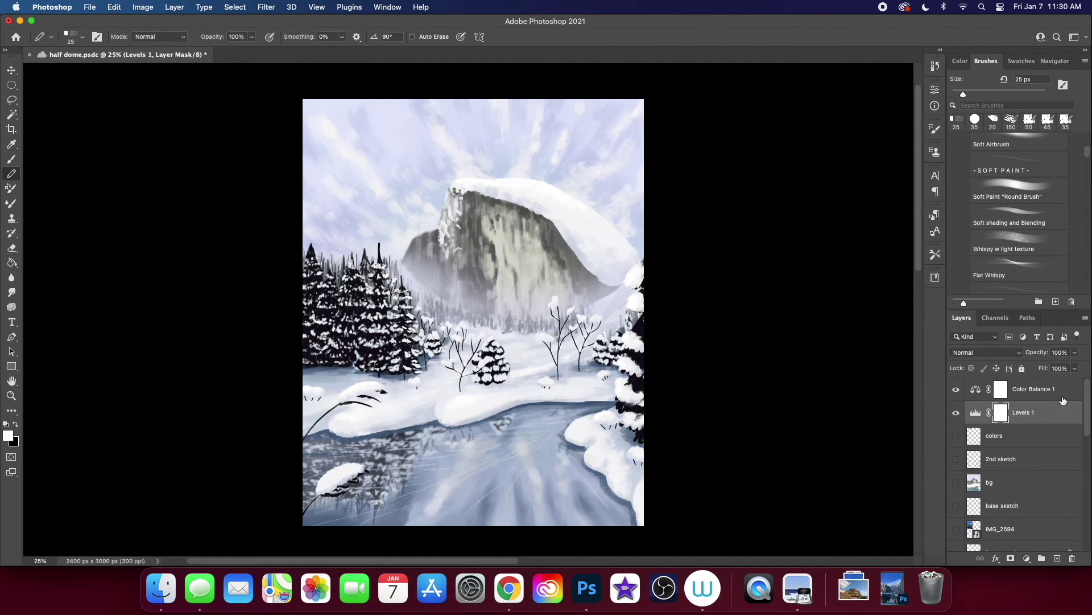
key(super+minus)
key(super+shift+alt+n)
key(b)
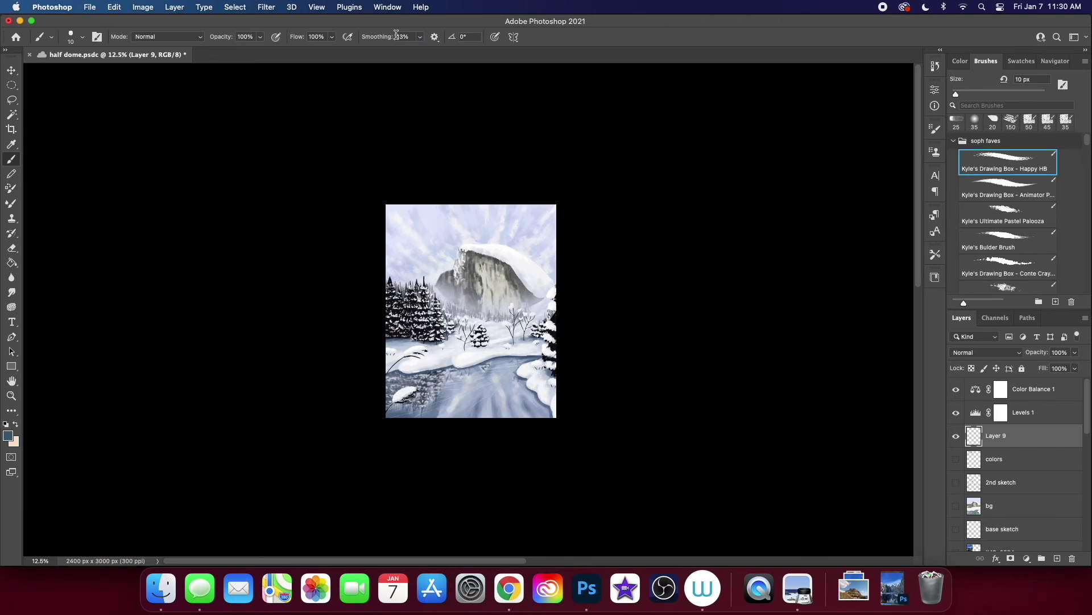
scroll(555, 307, up, 10)
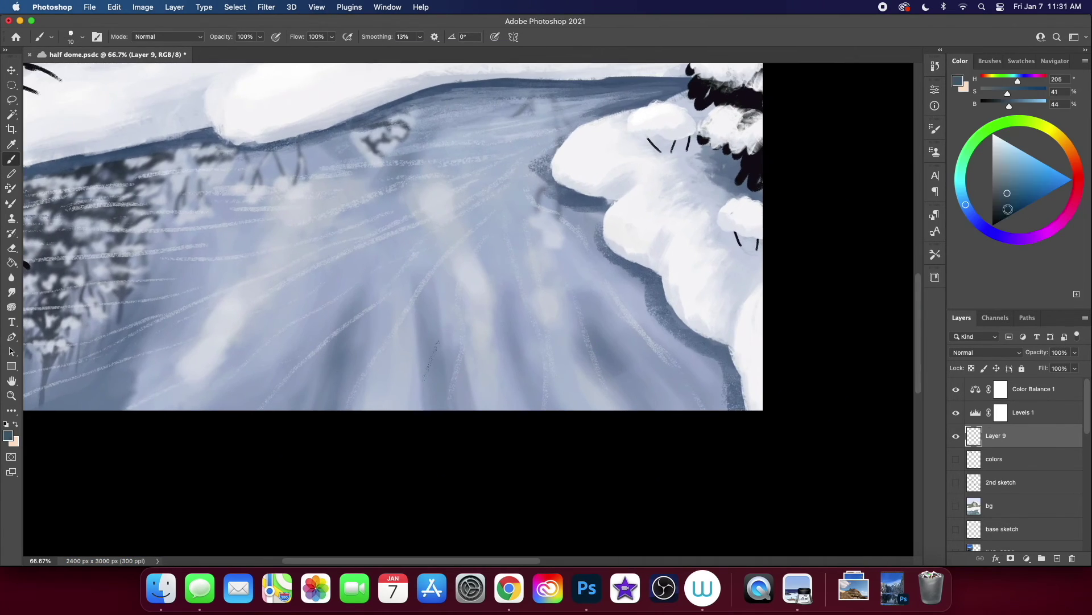
alt+click(570, 394)
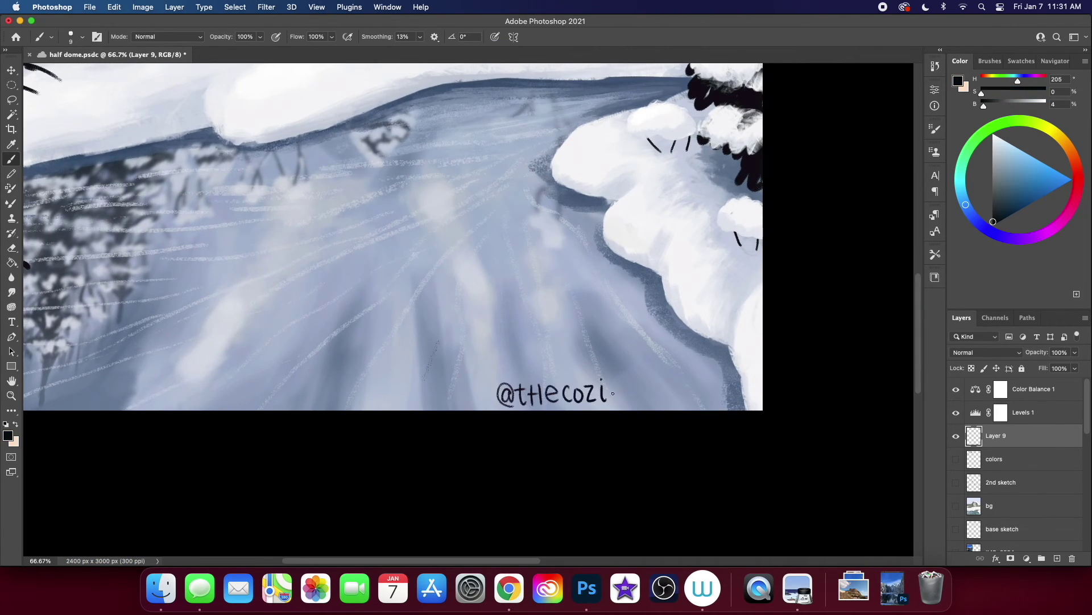